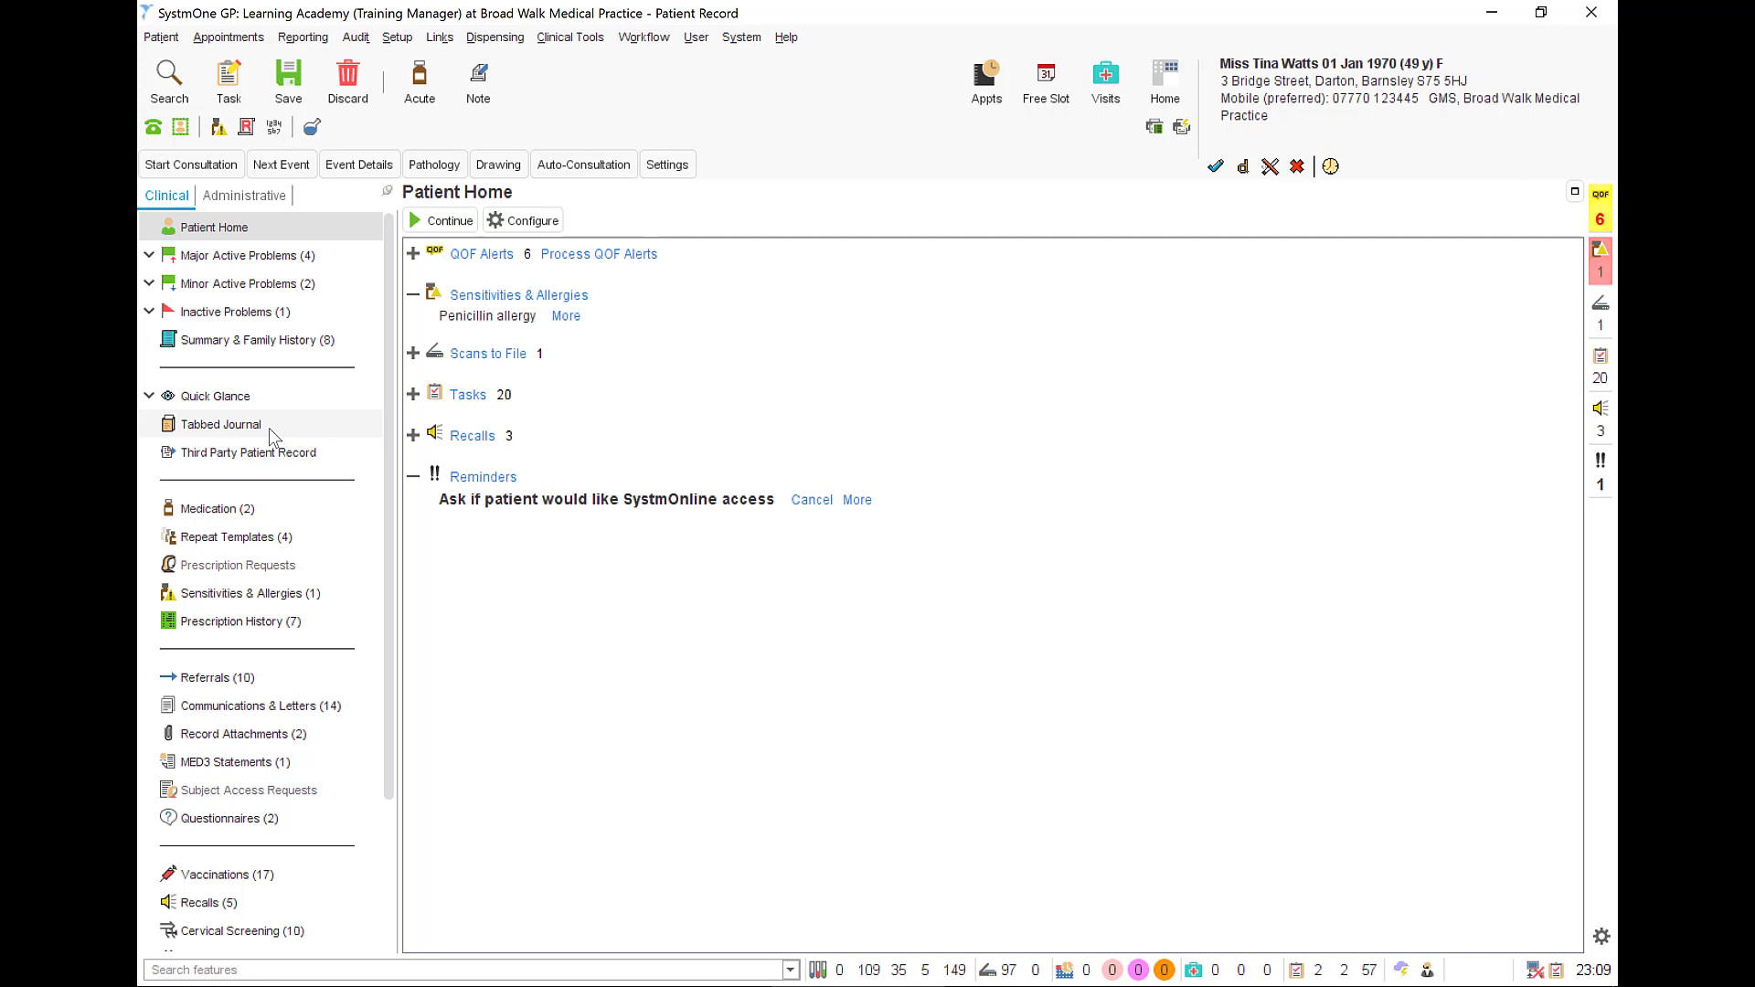
Step: Open the patient's Tabbed Journal and browse back through earlier entries before returning to the most recent consultation
left_click(269, 428)
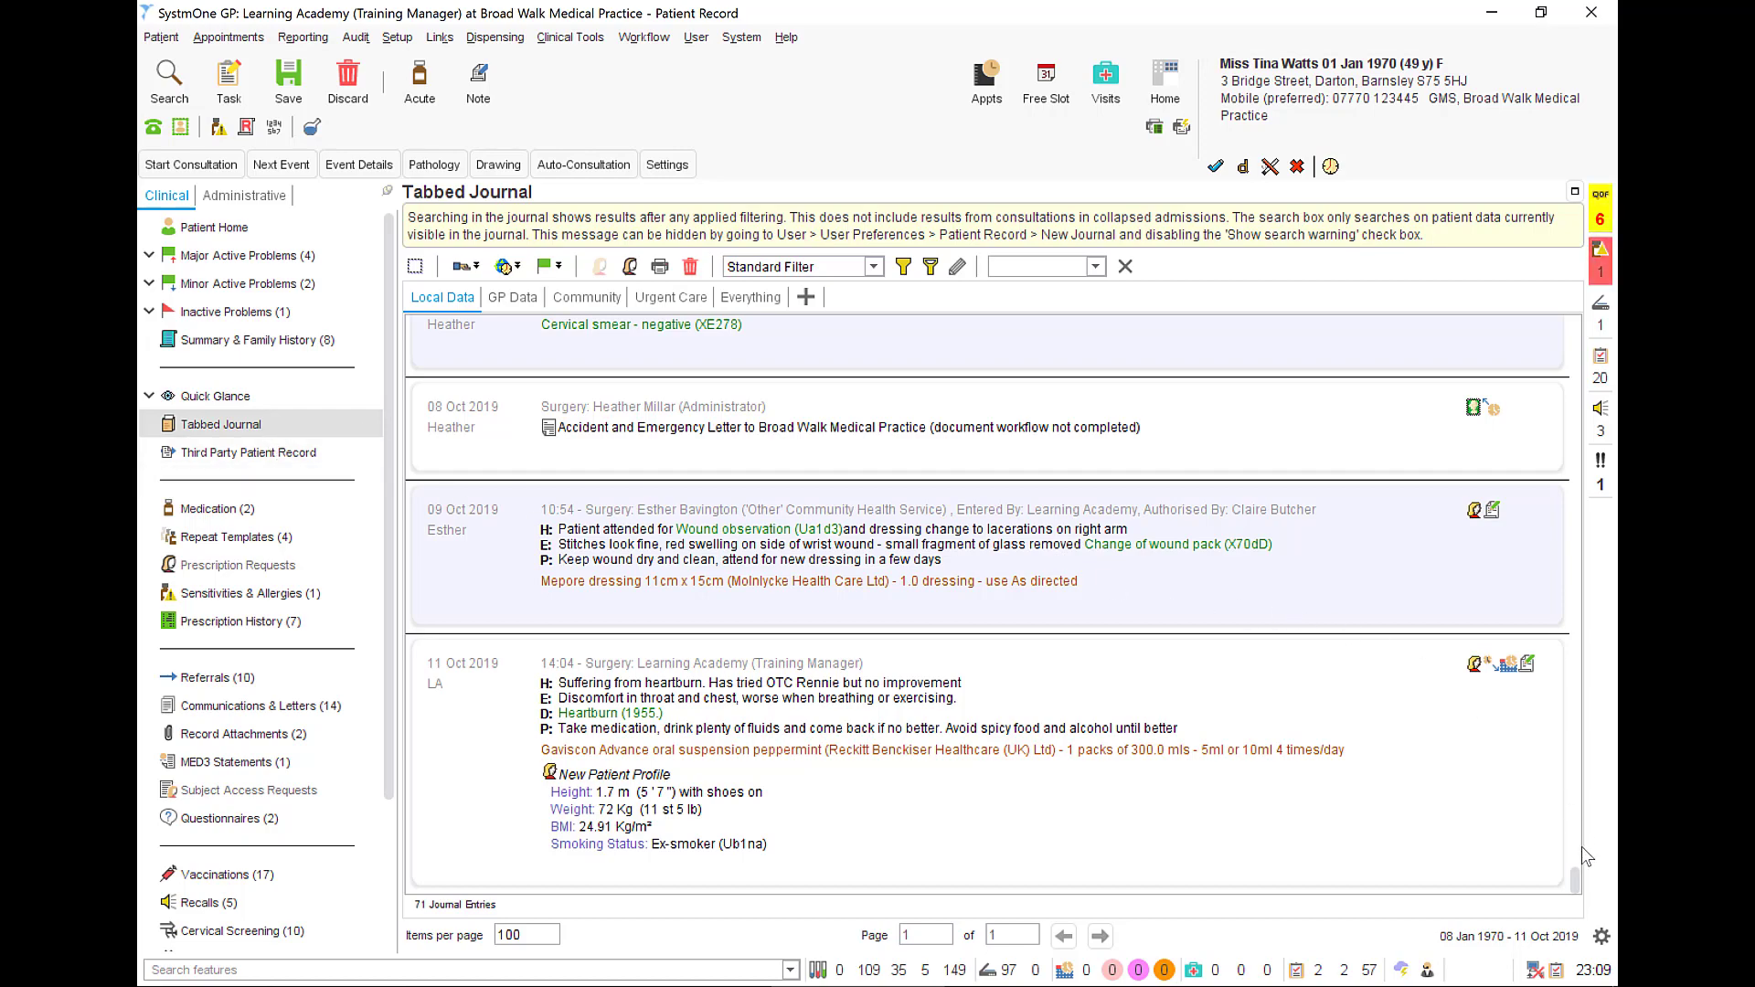
left_click_drag(1576, 874, 1573, 601)
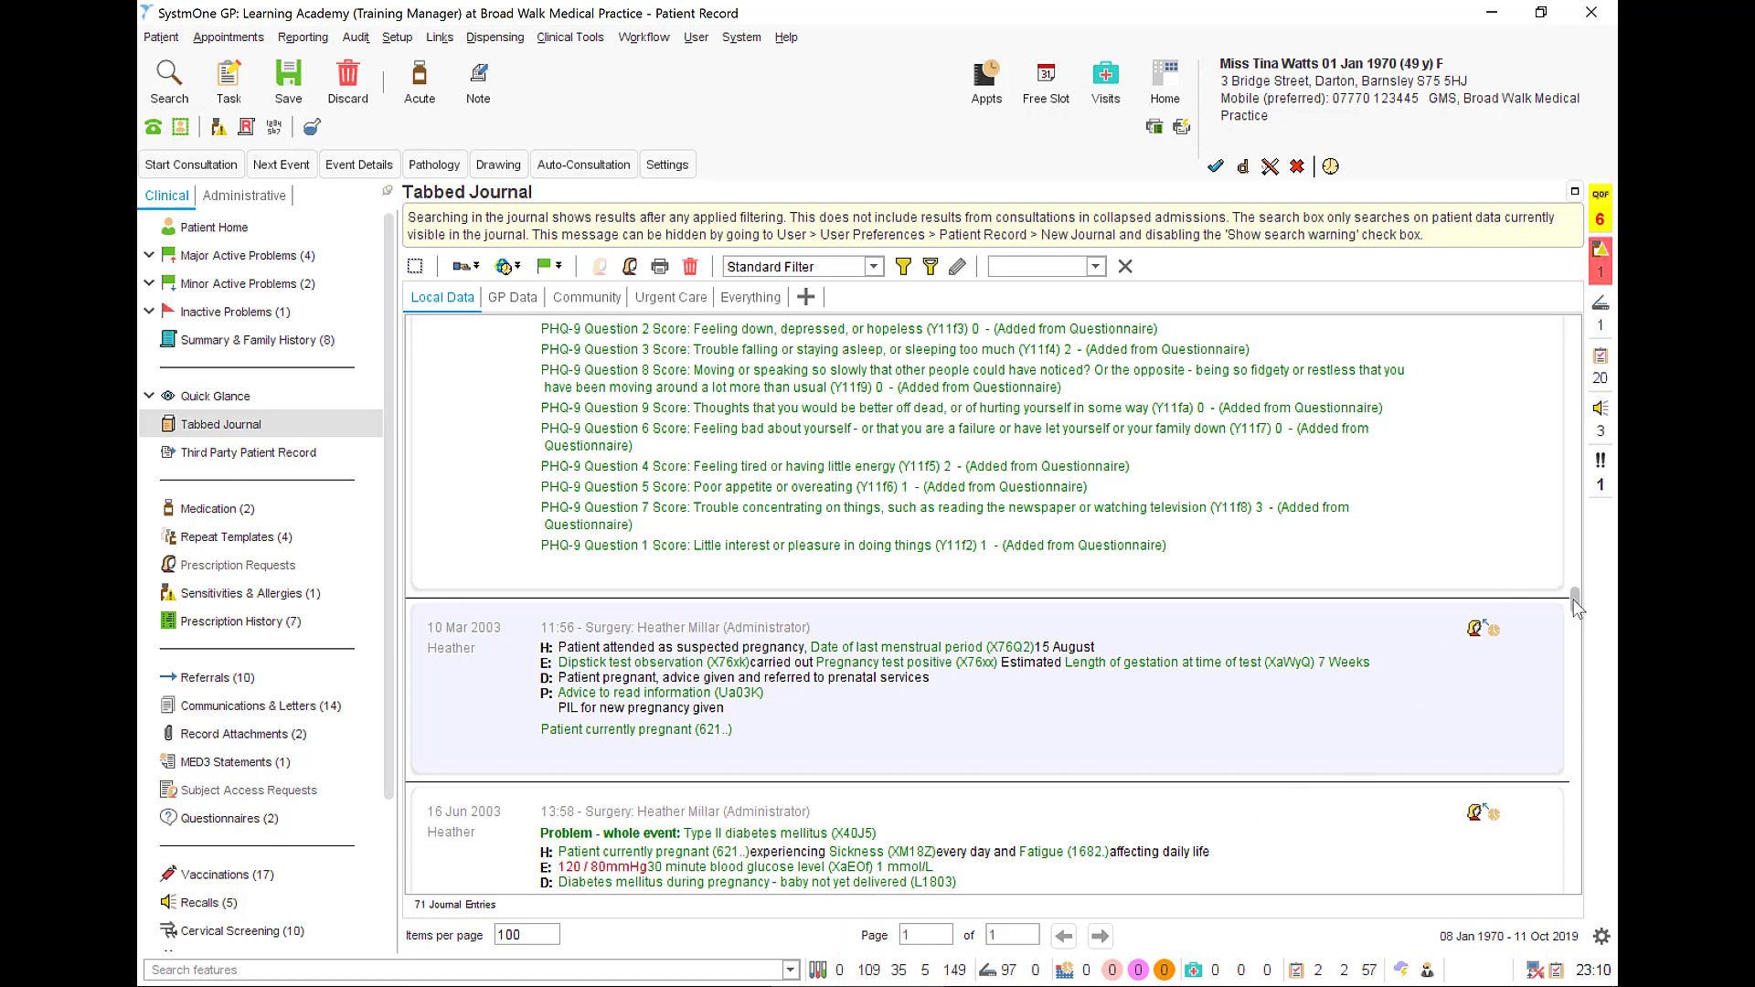
left_click_drag(1574, 601, 1582, 891)
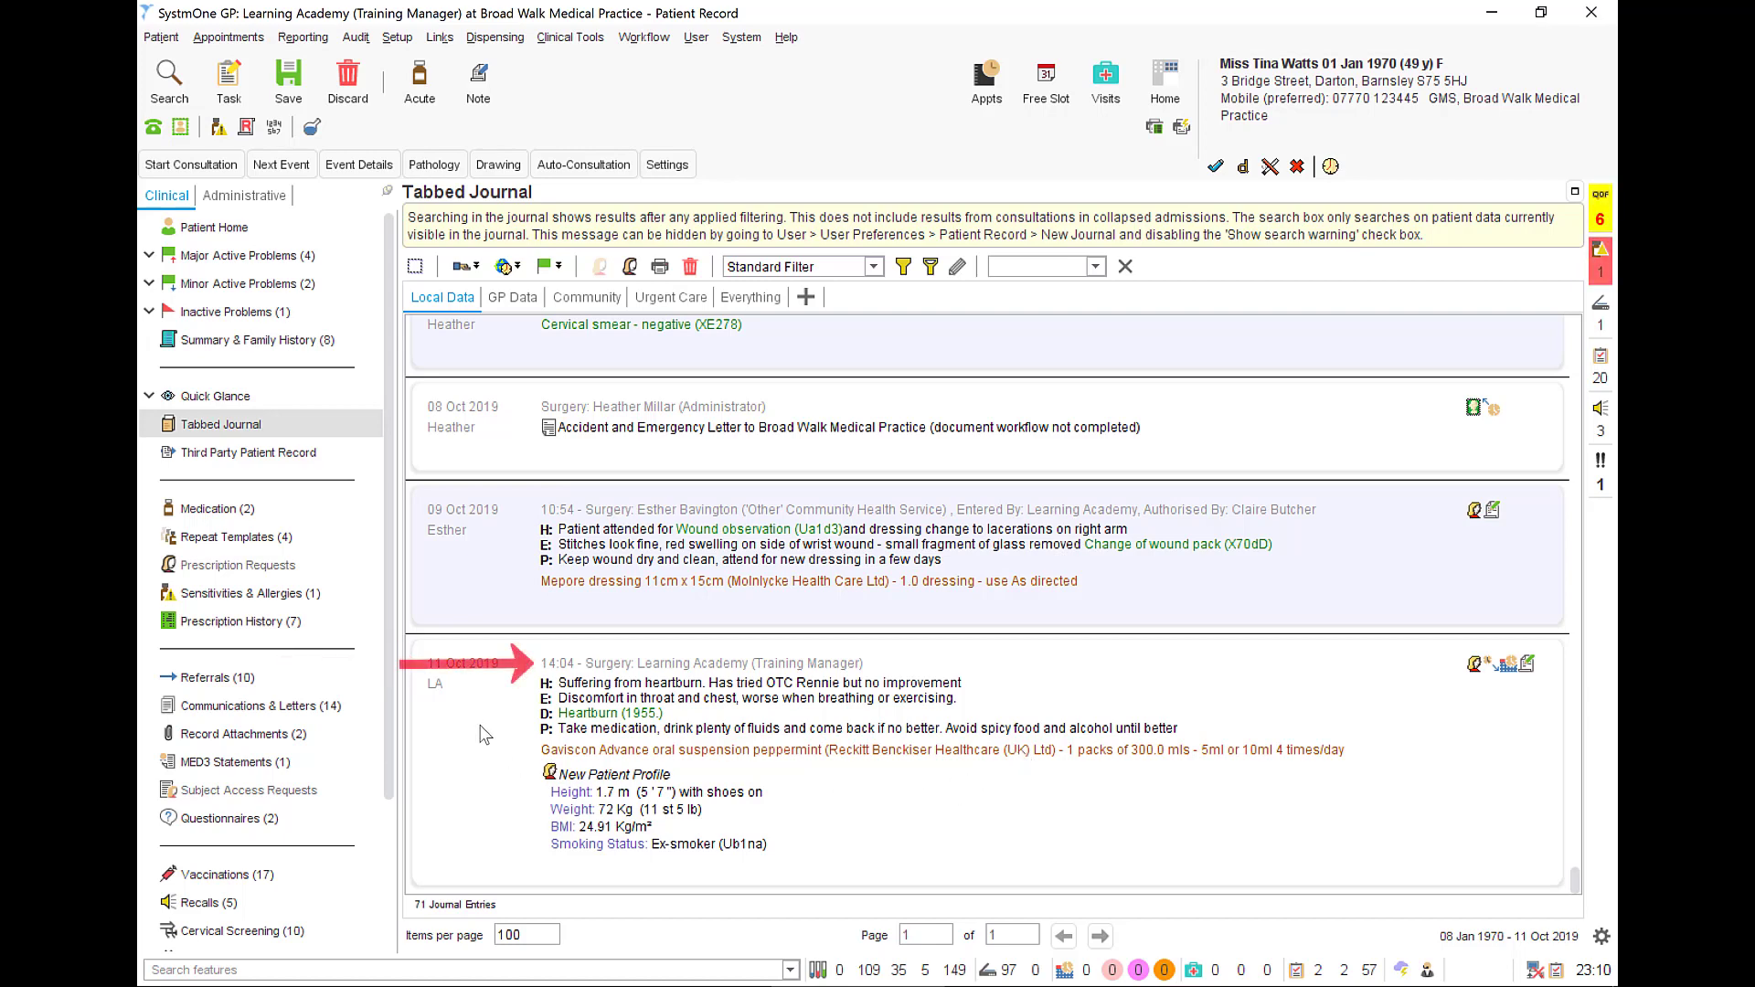
mouse_move(482, 734)
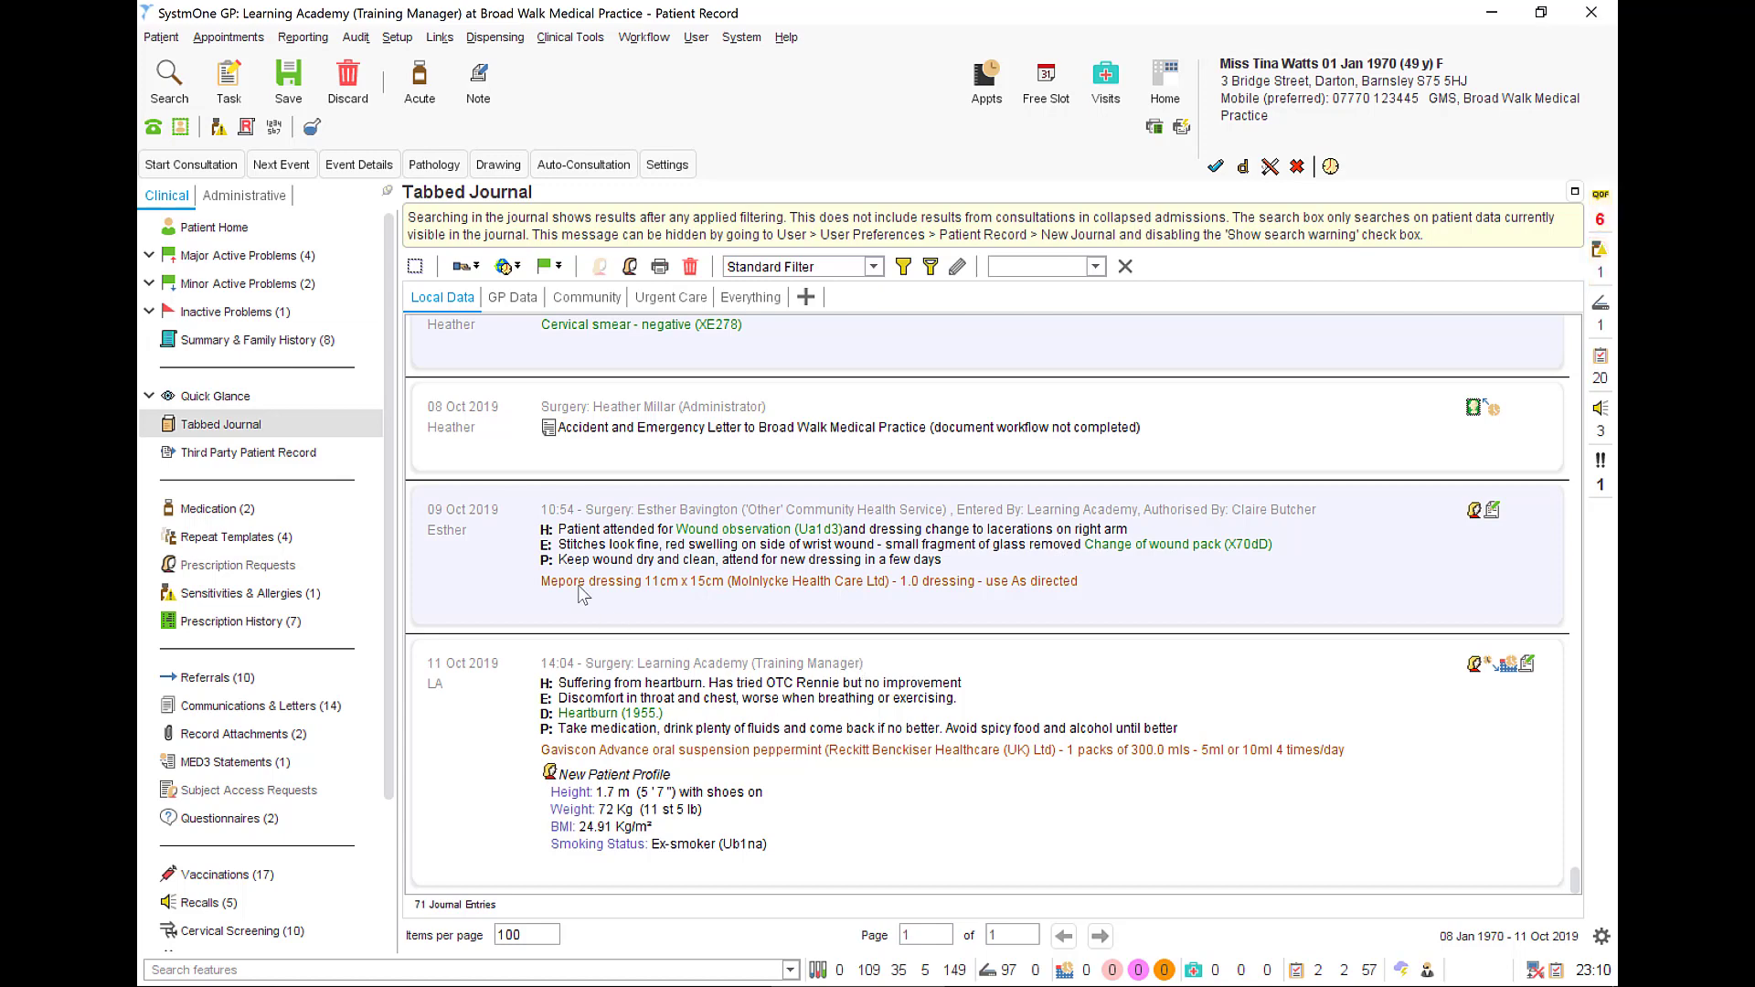
Step: View the journal entries under GP Data, Urgent Care and Everything in turn
left_click(502, 299)
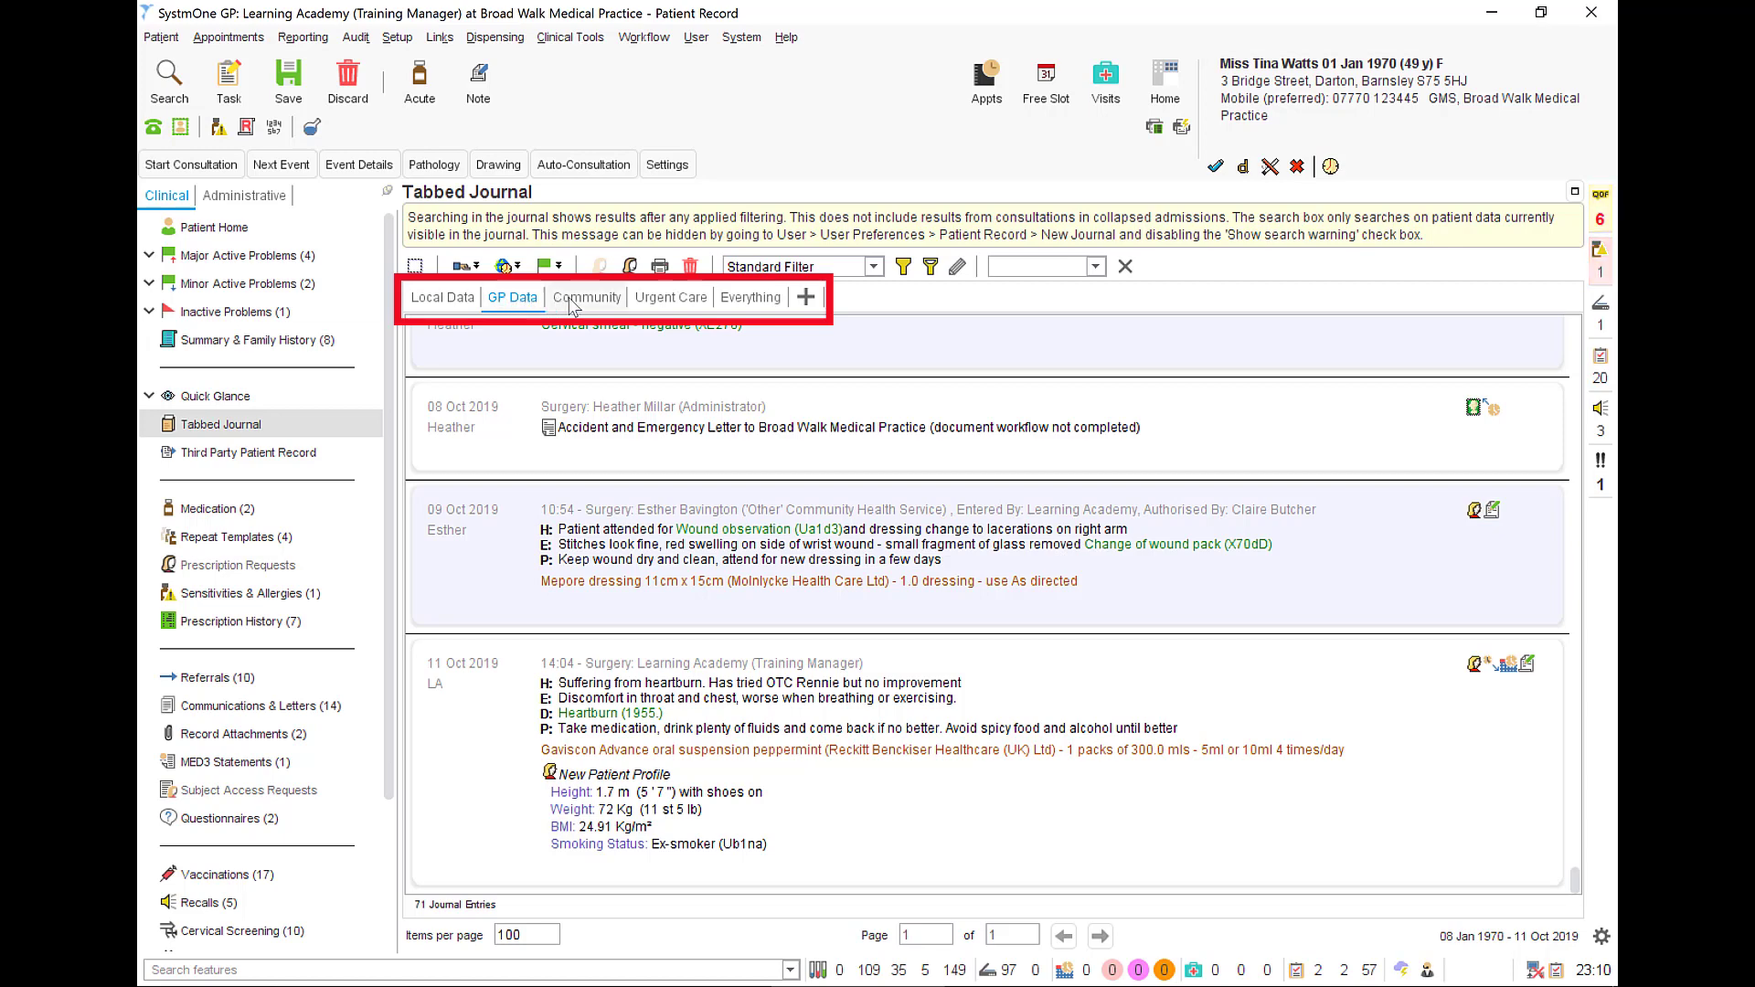
left_click(655, 301)
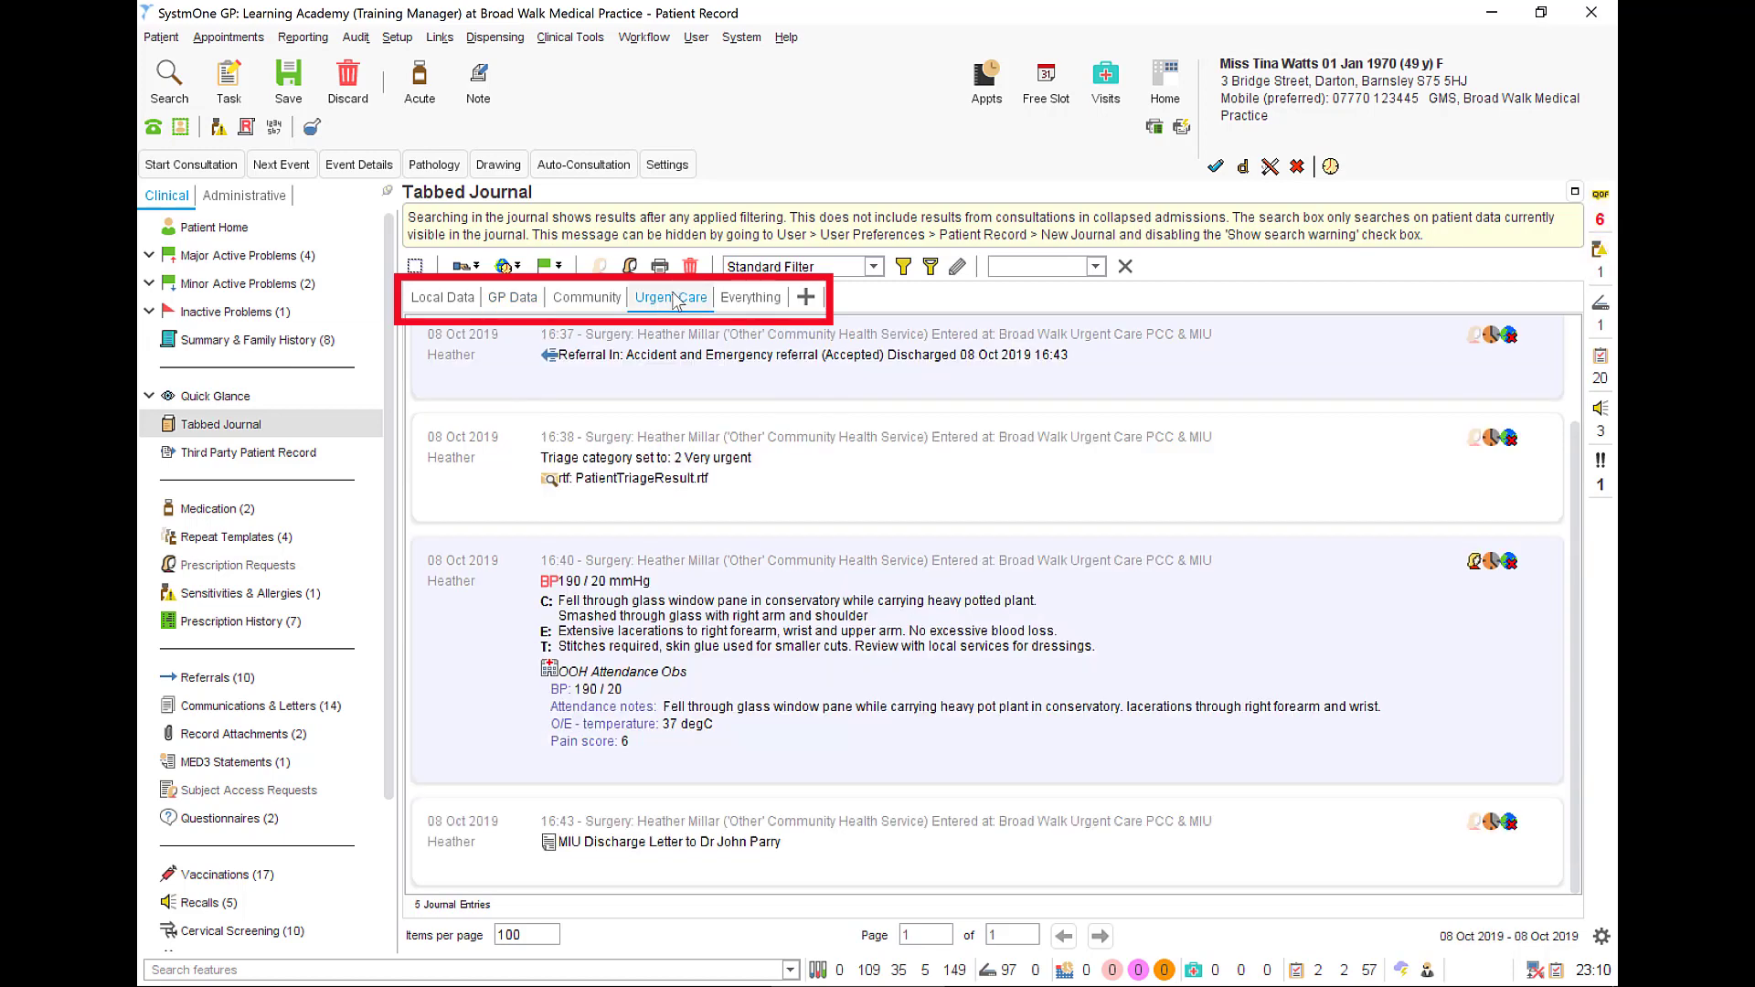
left_click(745, 300)
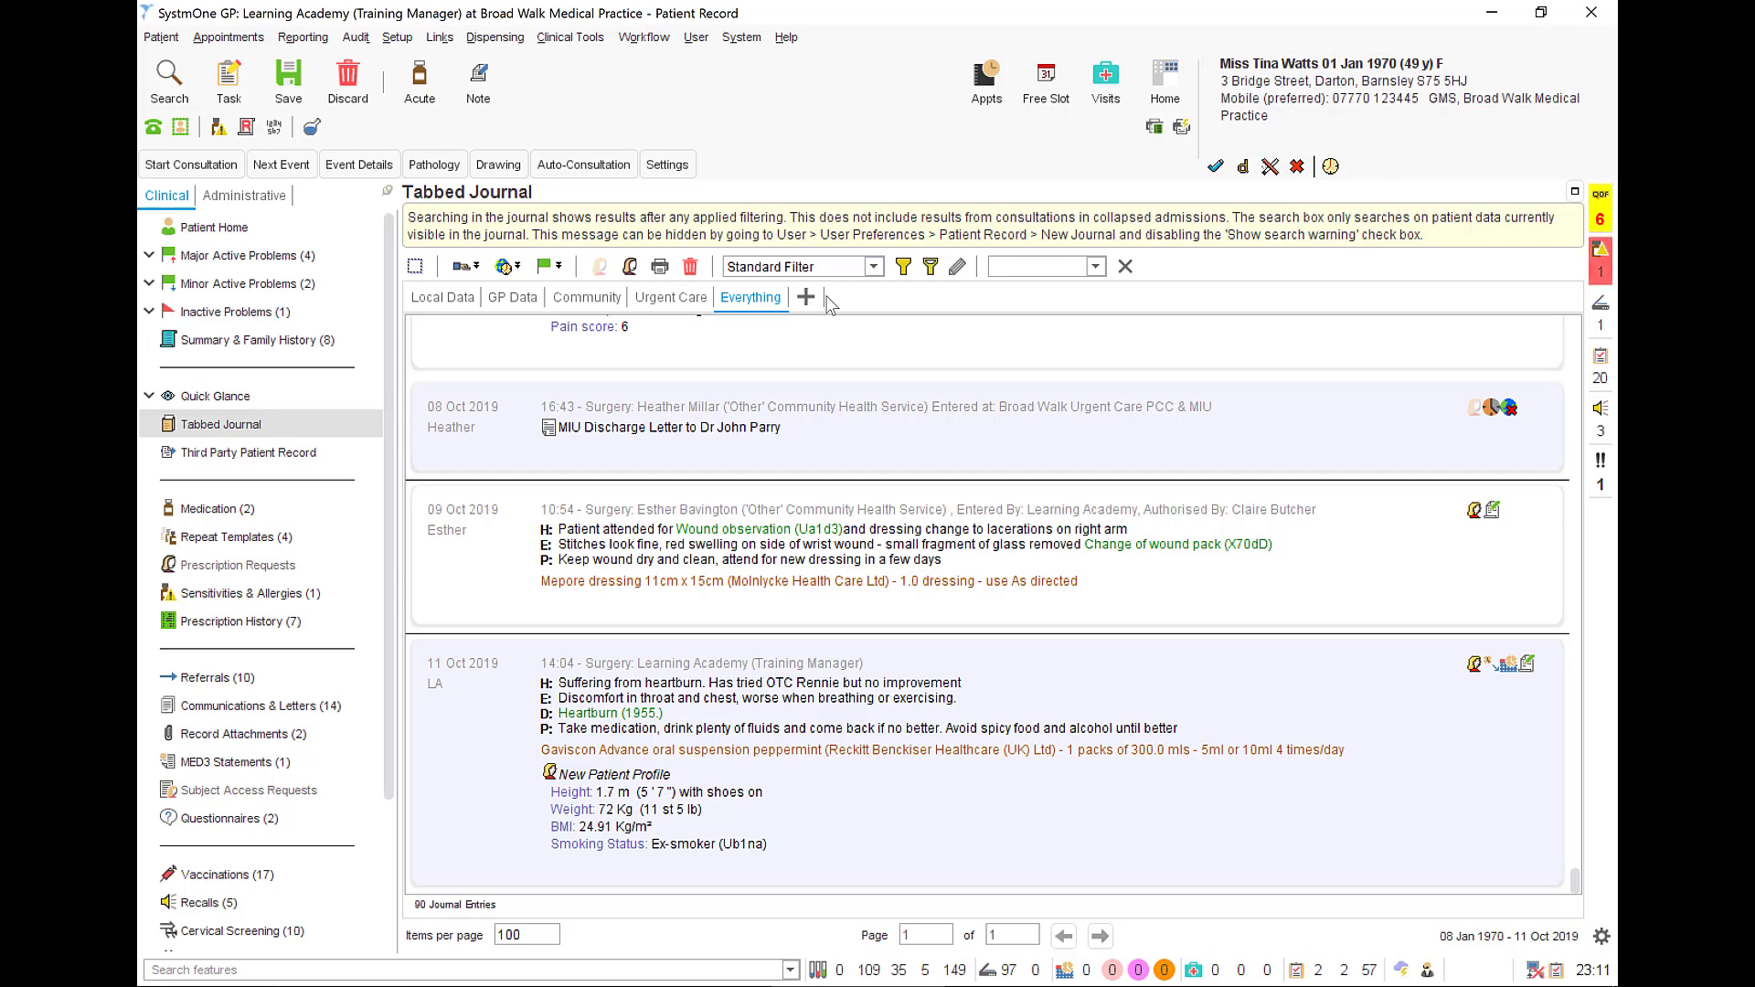
Step: Review the organisation-wide Tabbed Journal tabs in Organisation Preferences under Clinical Policy, and close the preferences
left_click(396, 37)
mouse_move(457, 64)
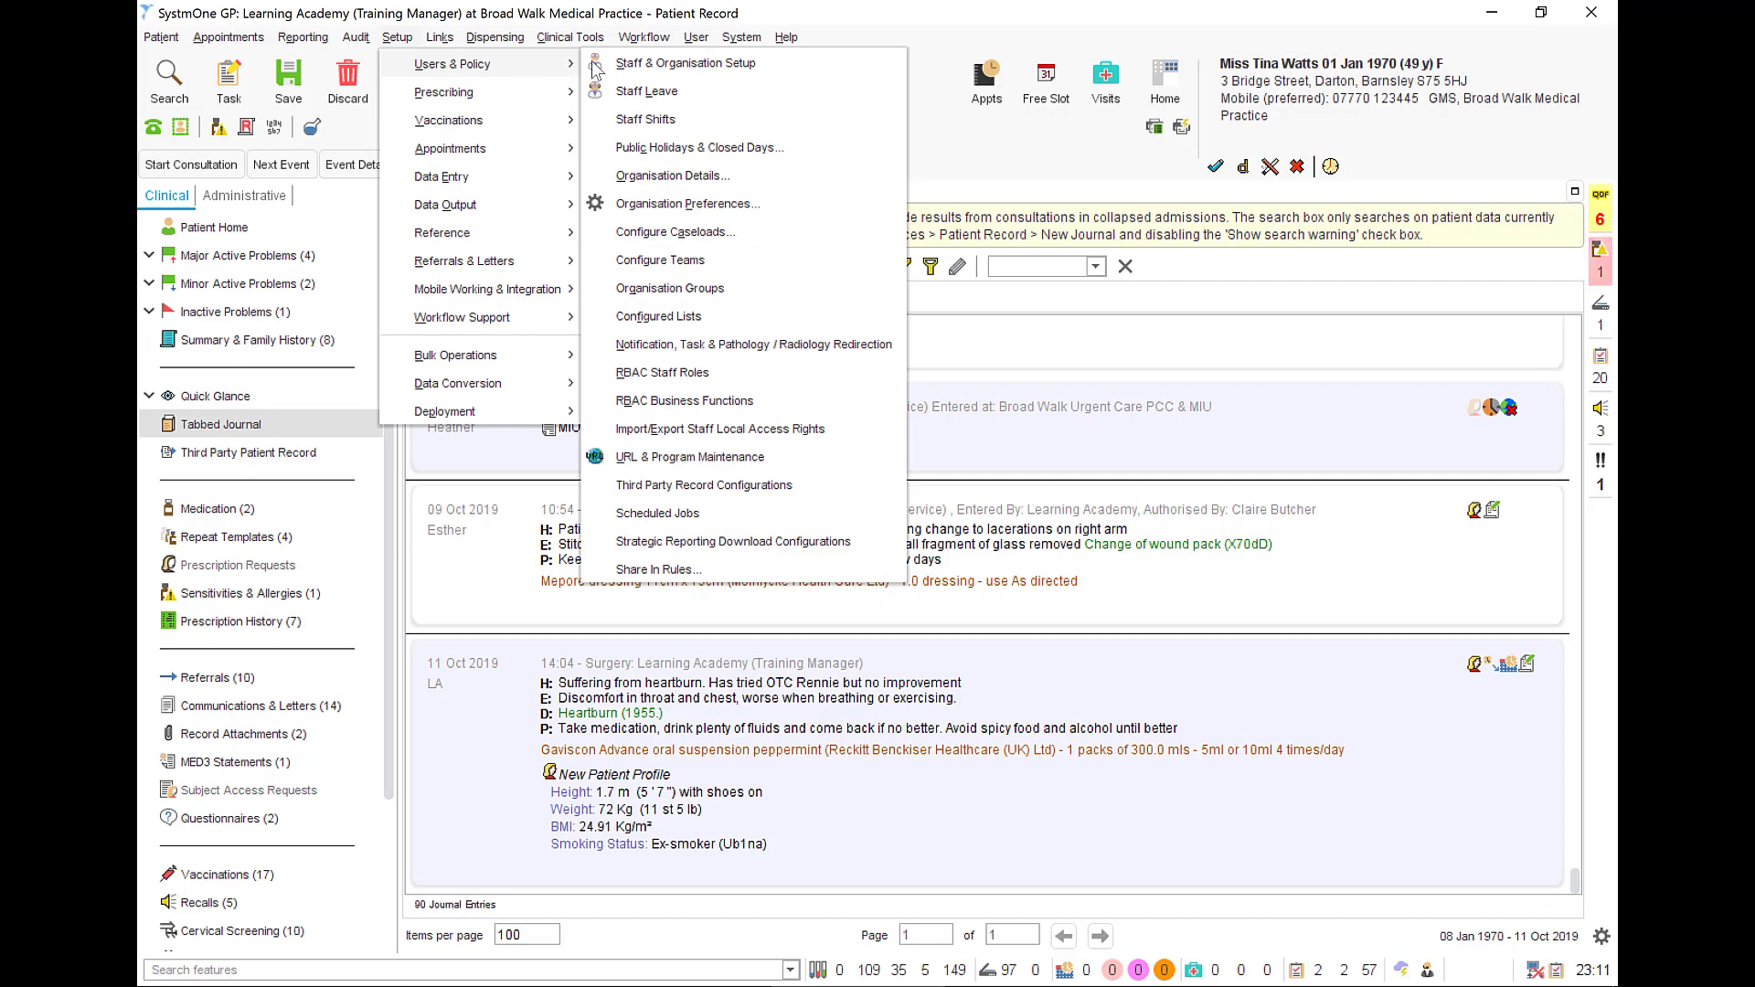
left_click(650, 204)
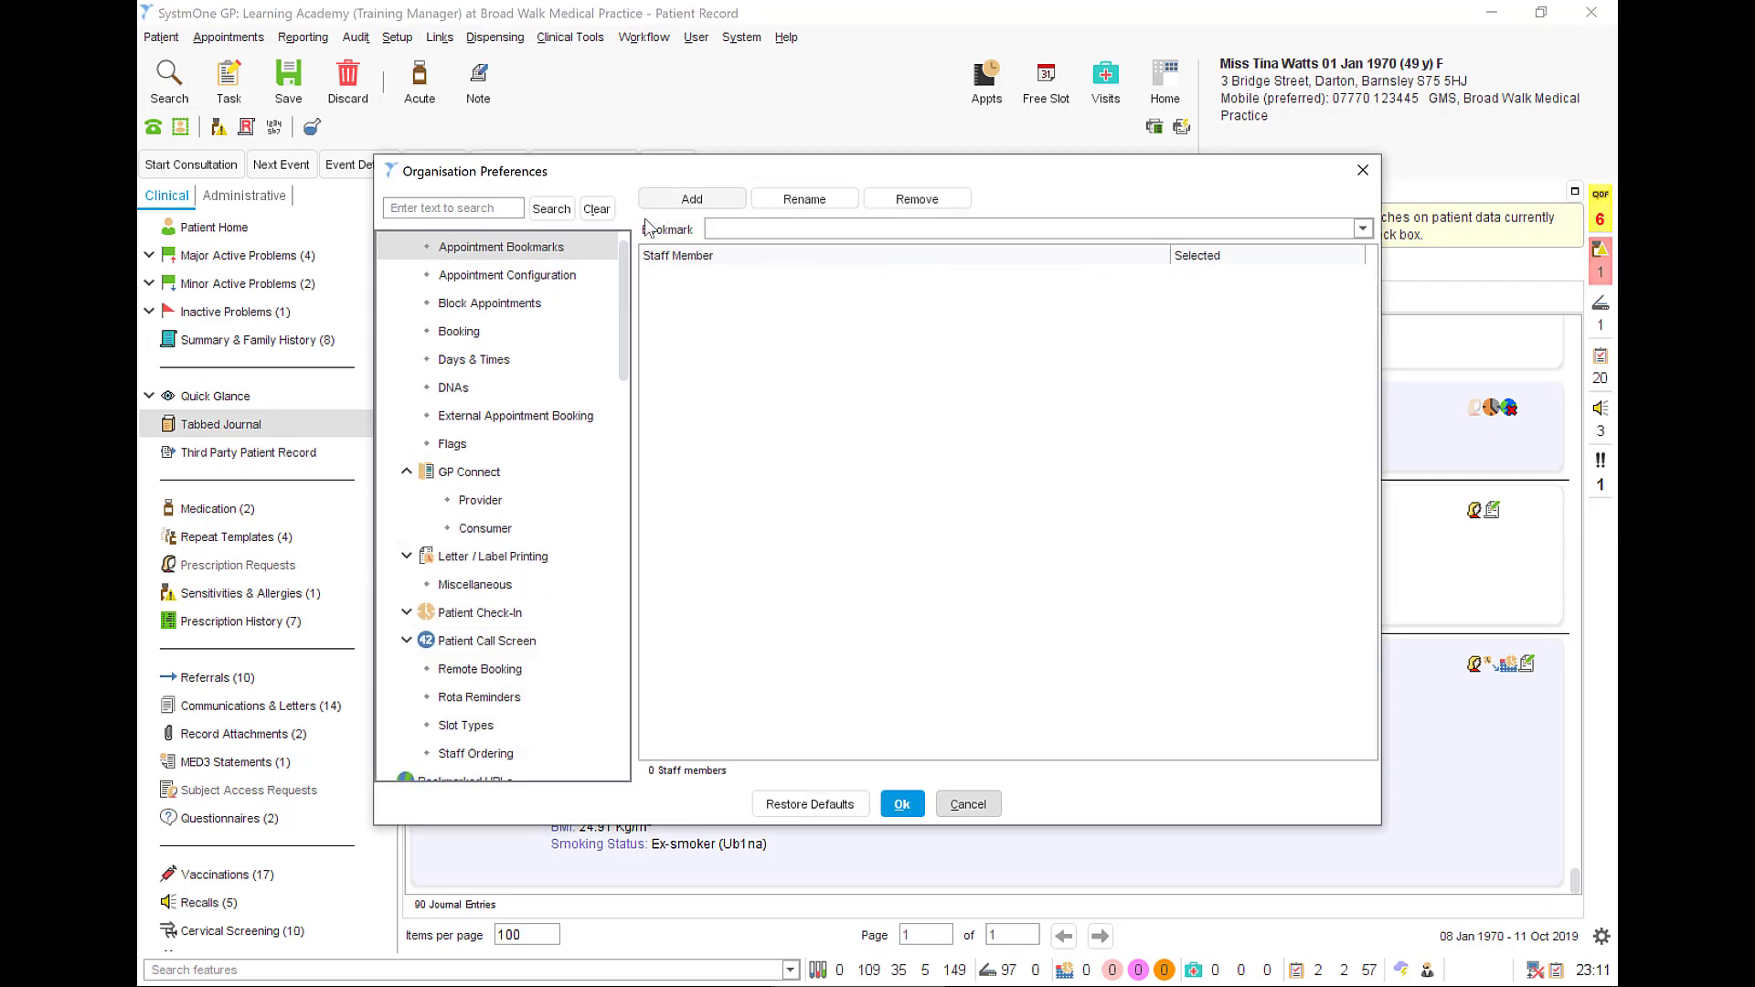
left_click_drag(627, 281, 599, 408)
double_click(596, 413)
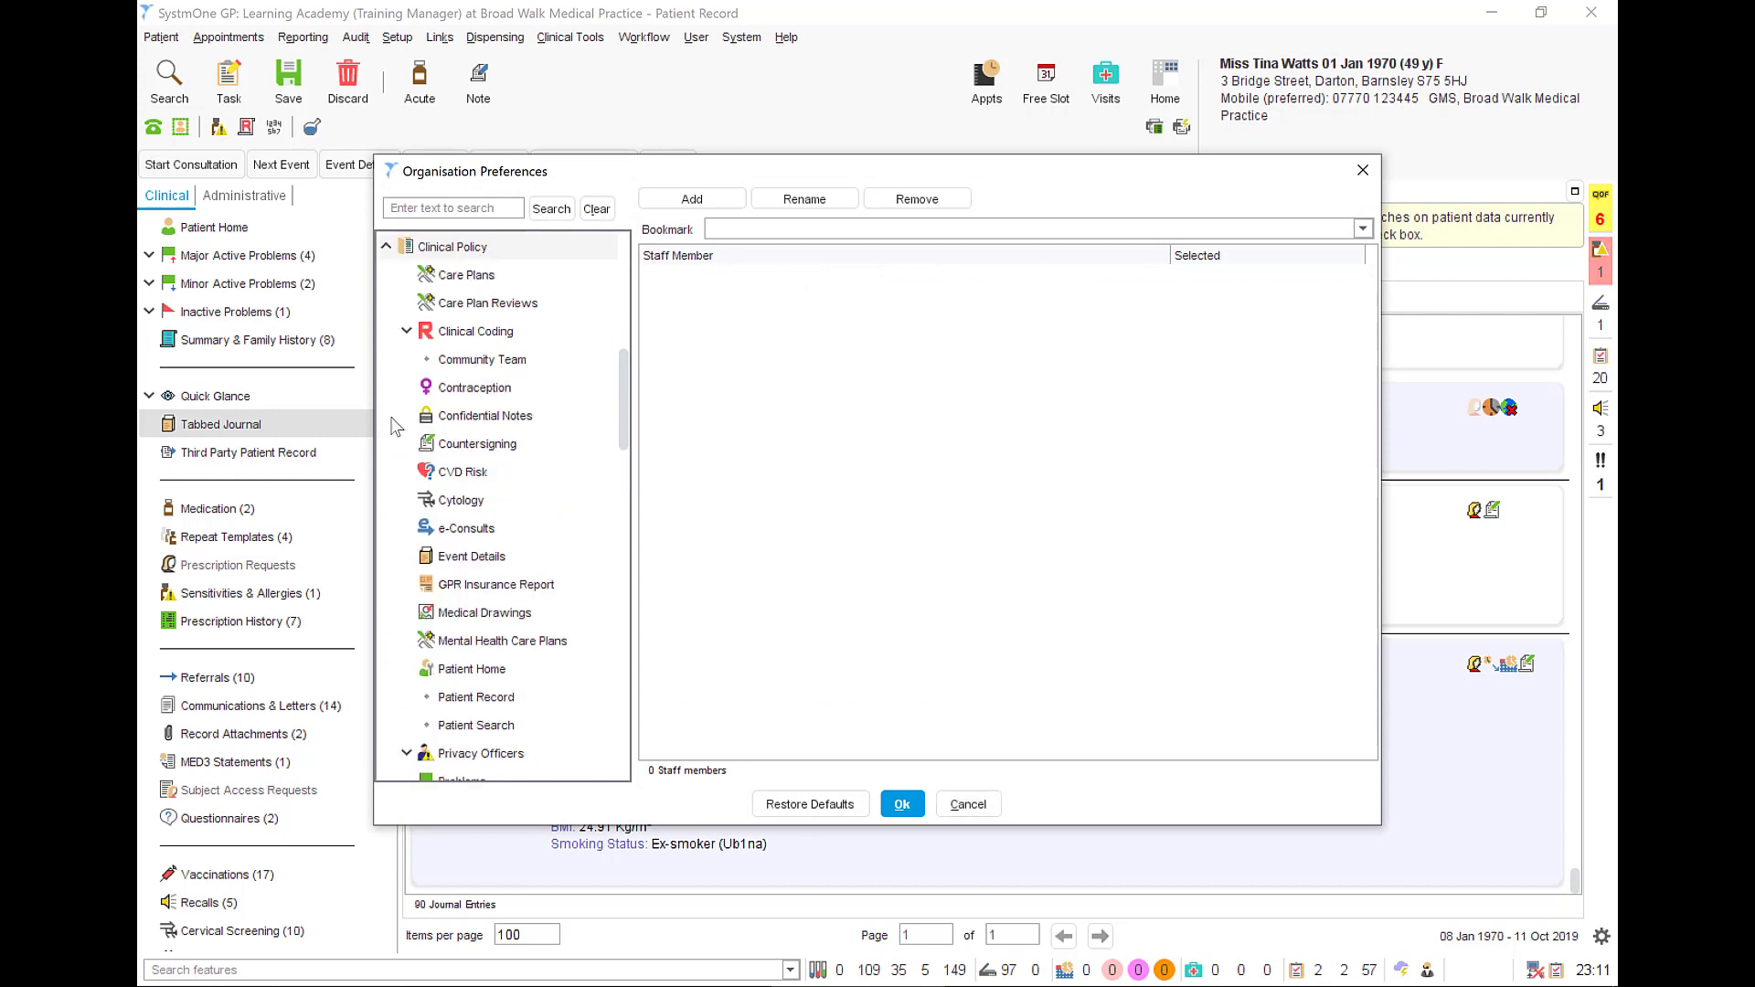
left_click_drag(622, 403, 622, 466)
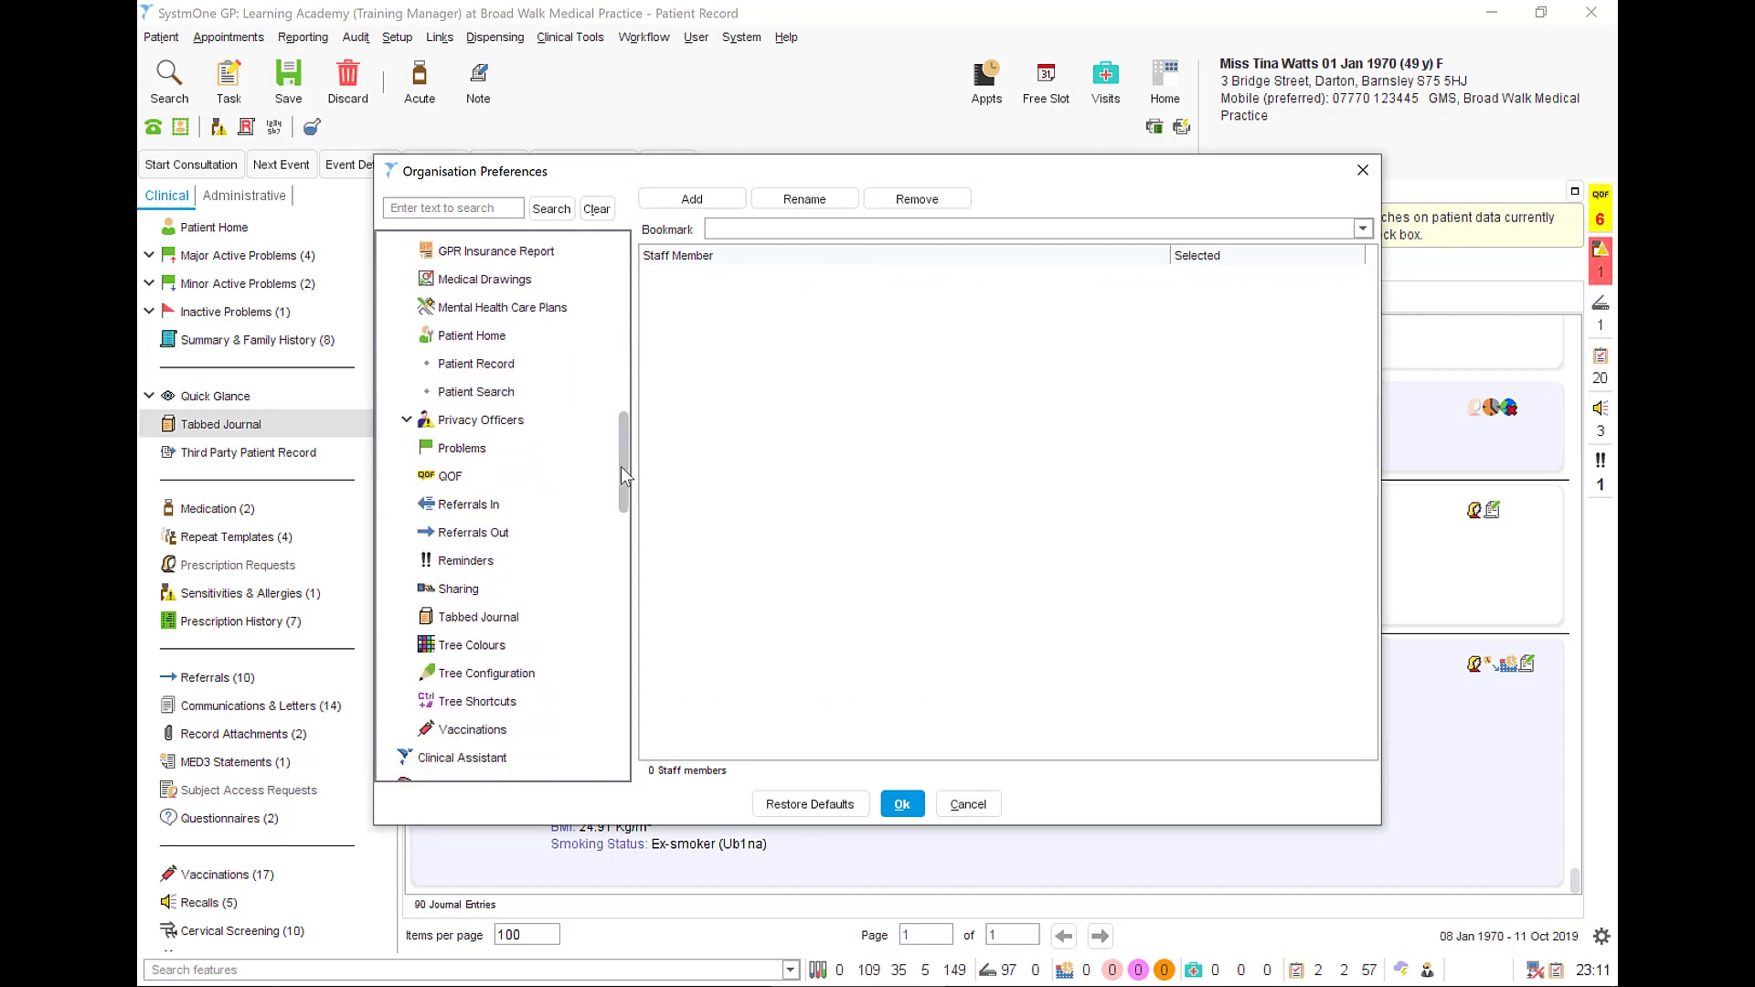
left_click(493, 614)
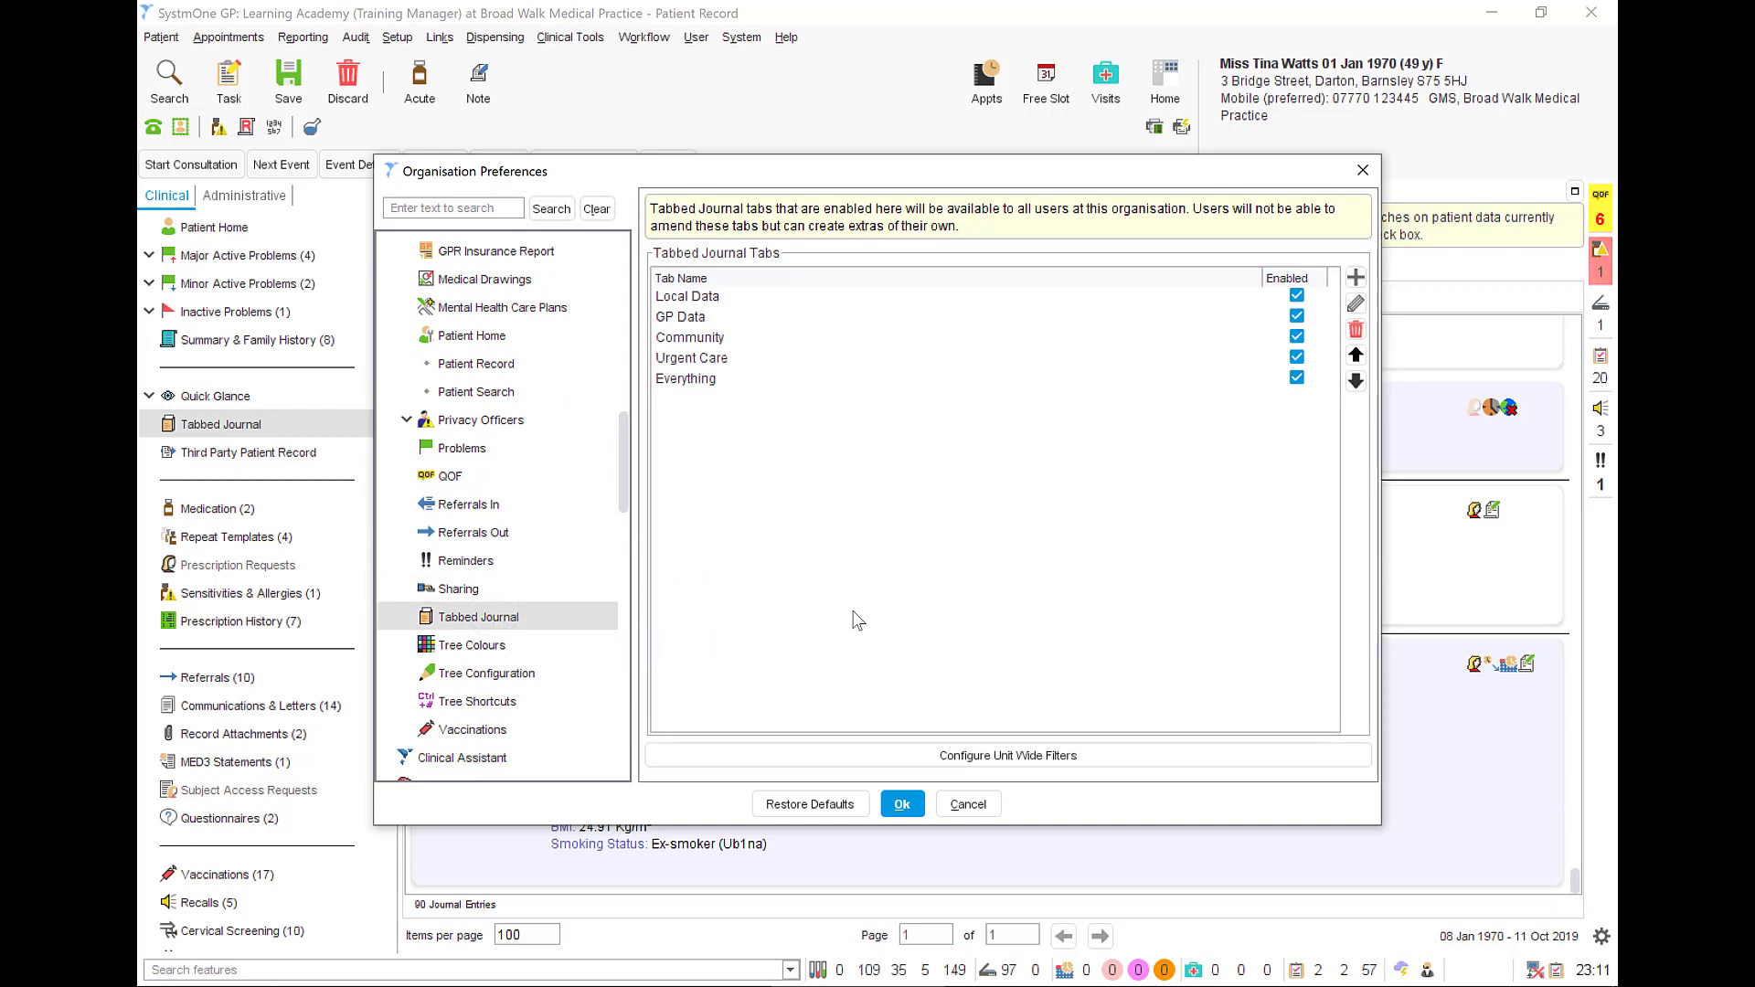
left_click(906, 808)
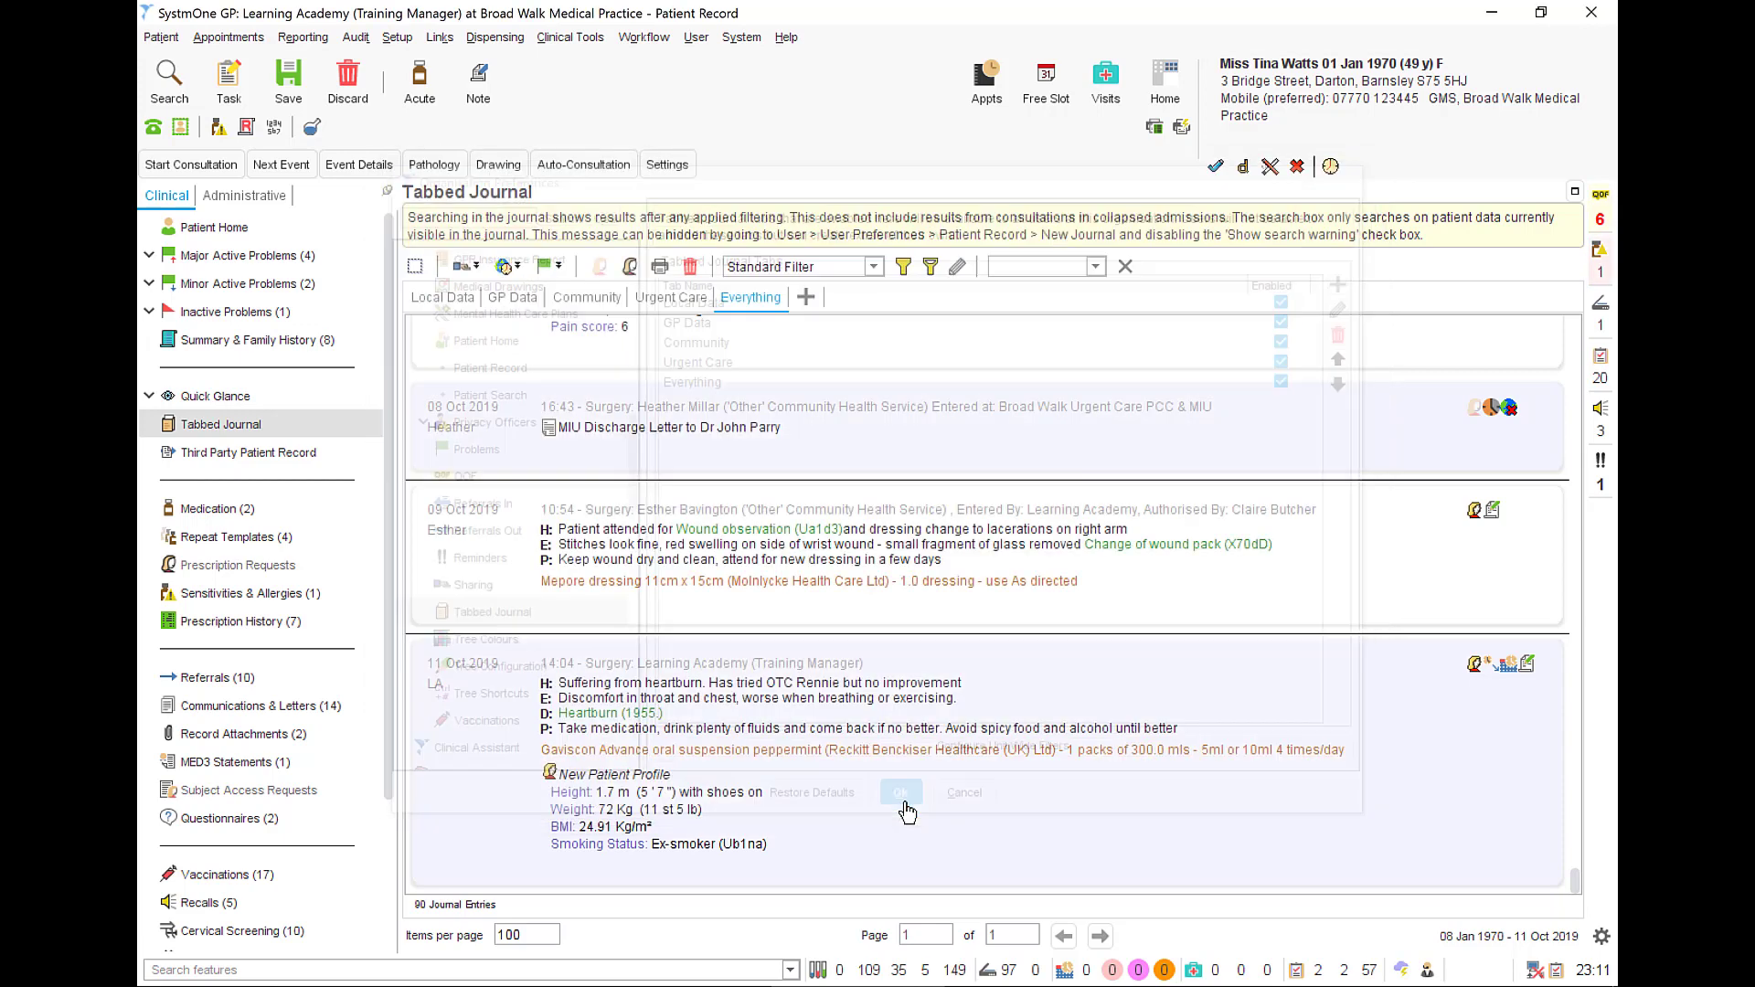
Step: Start a new Tabbed Journal tab named "My clinic" and give it a person icon
left_click(806, 298)
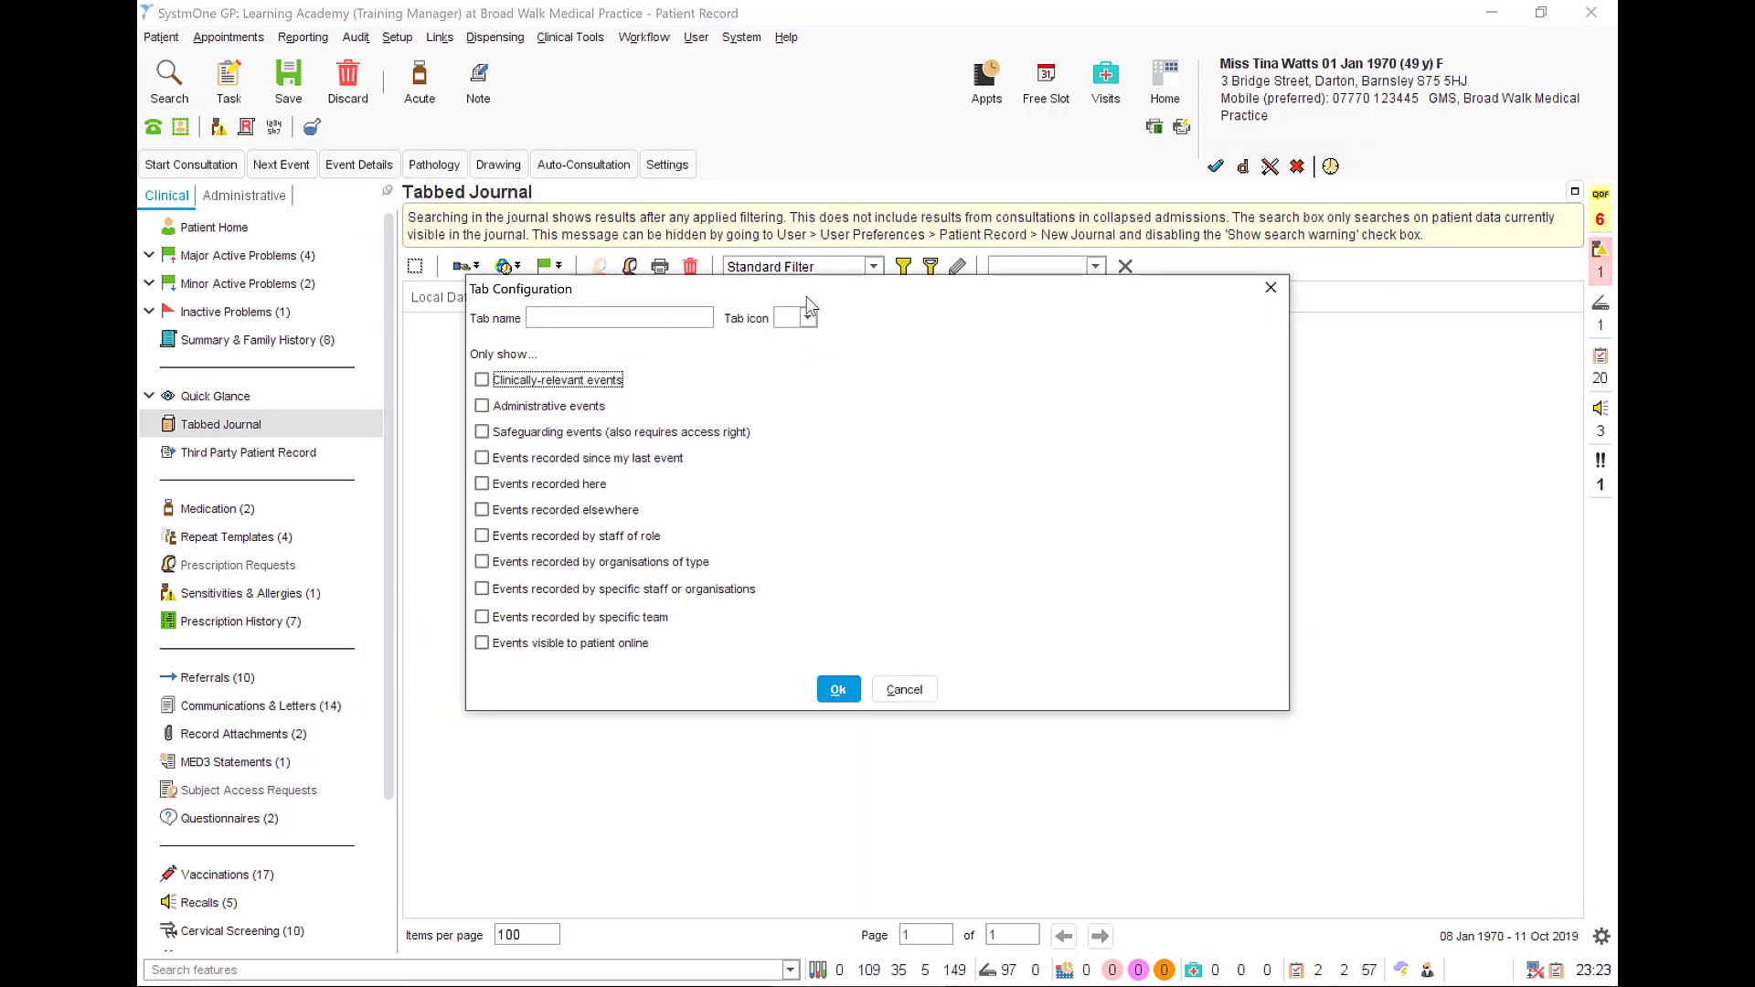
left_click(684, 317)
type("M")
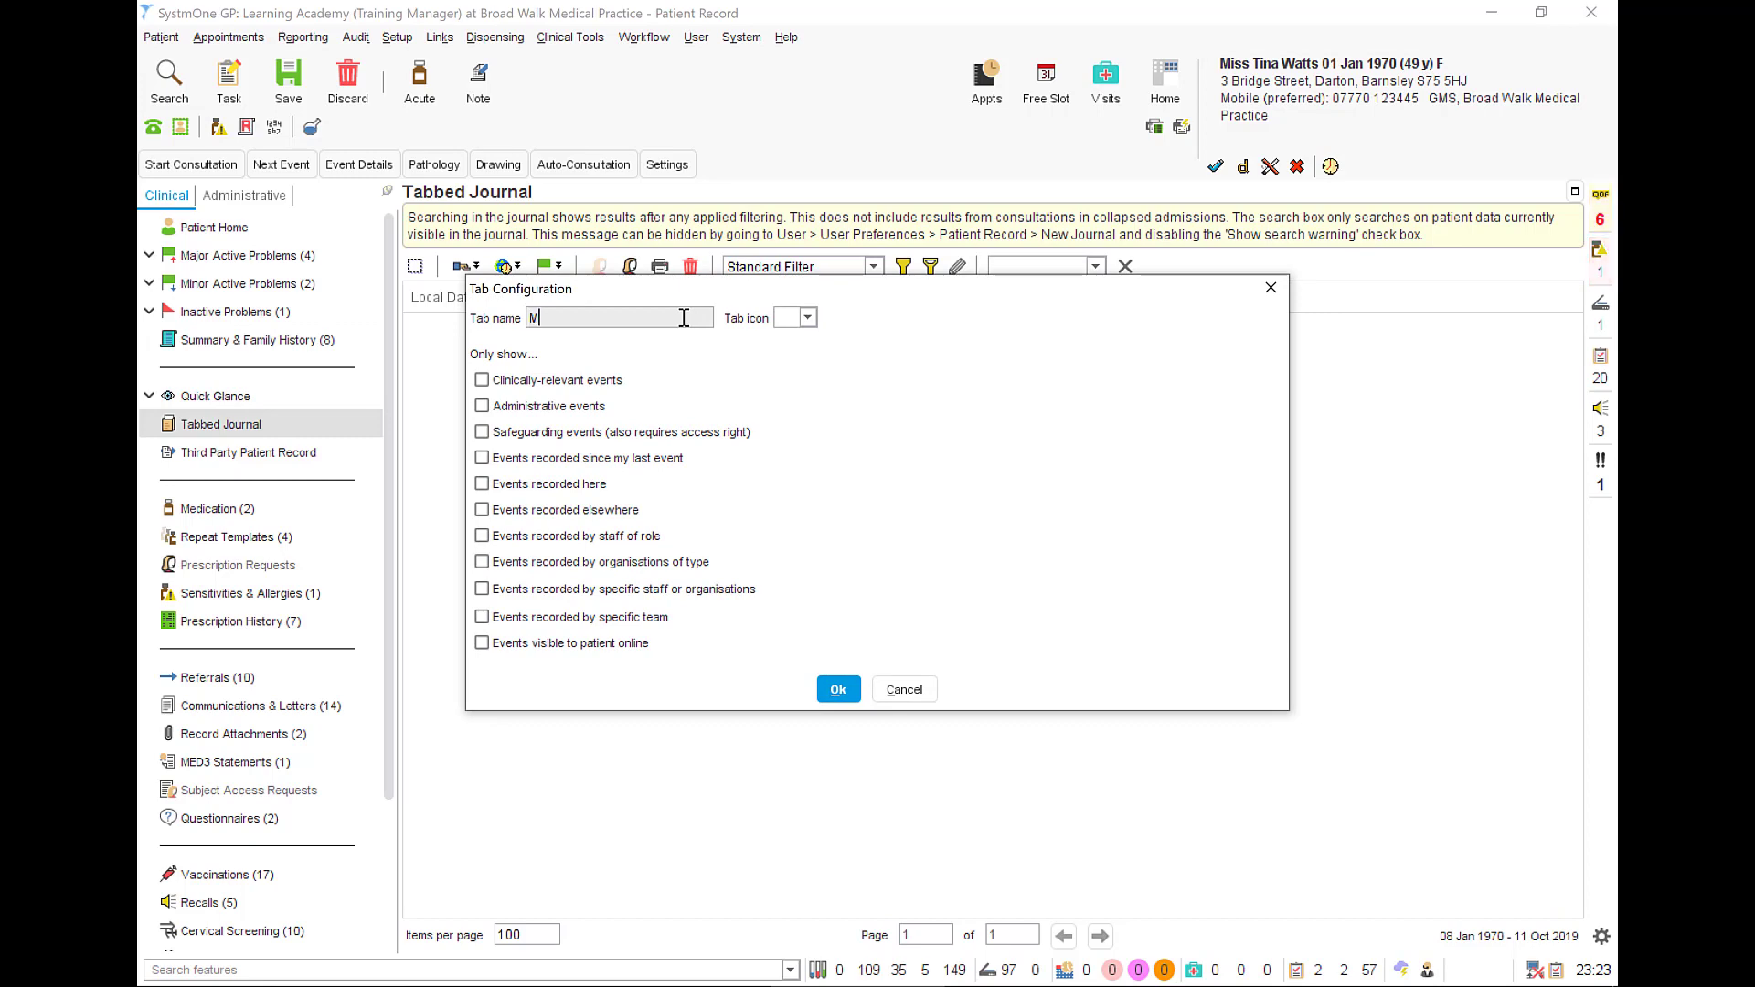
type("y clinic")
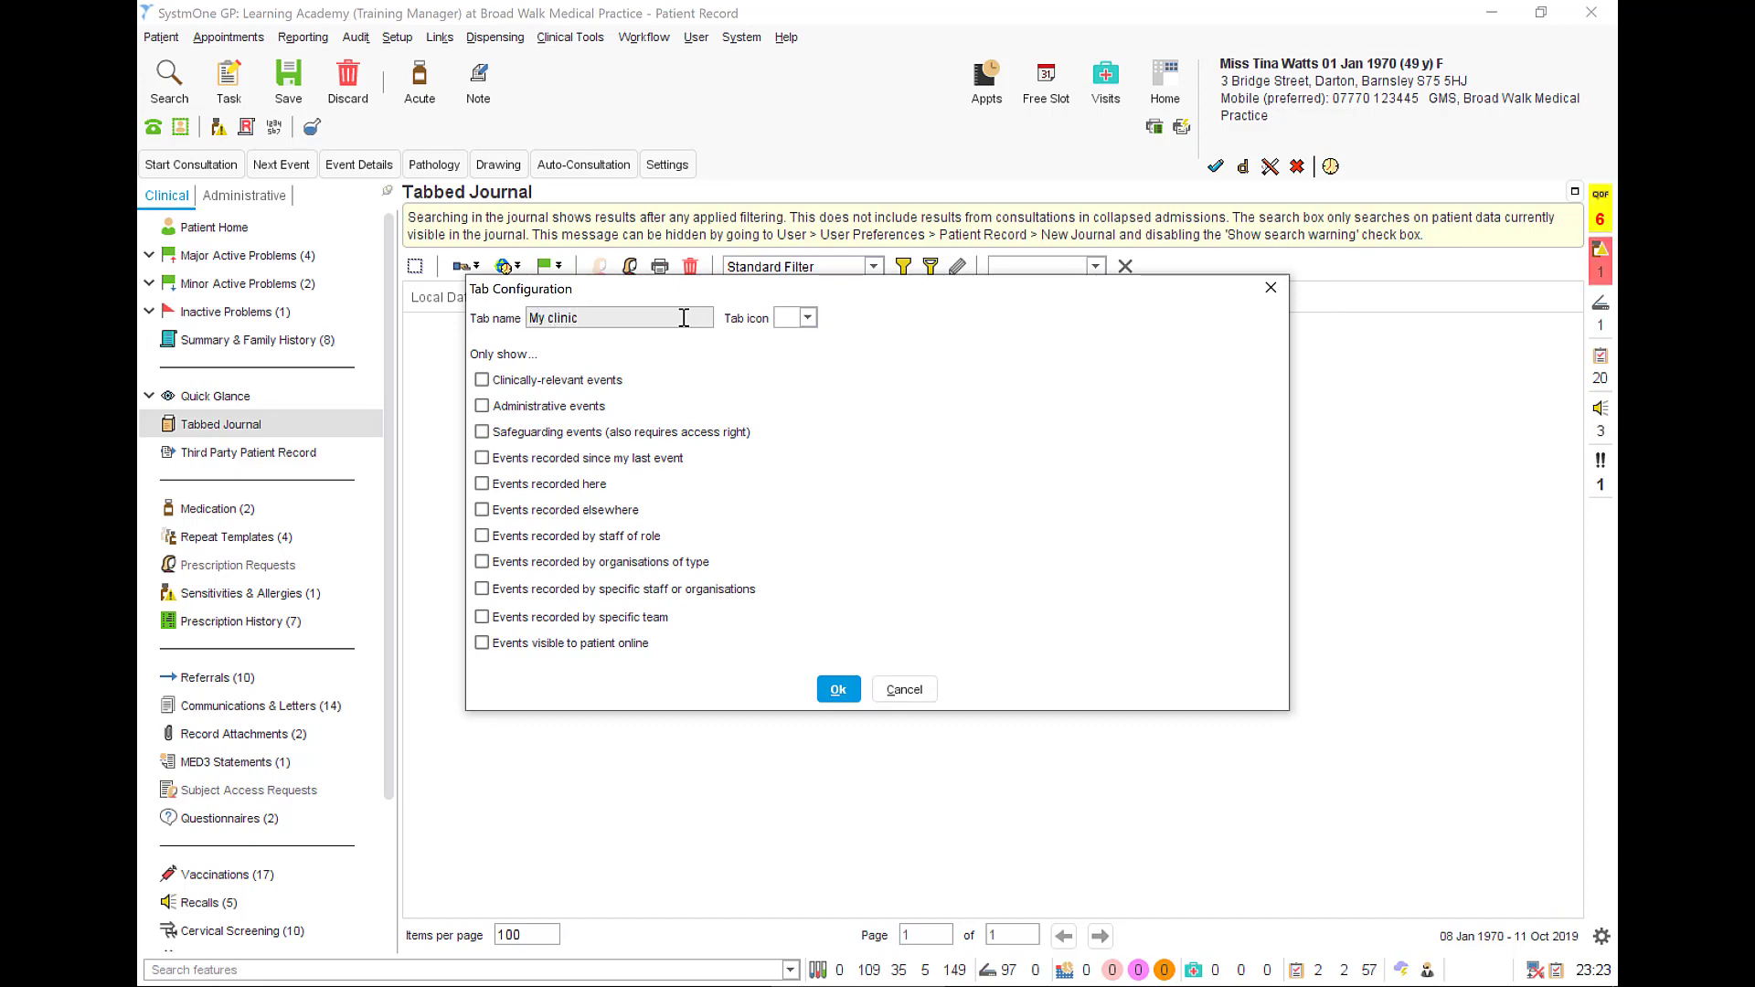
left_click(808, 318)
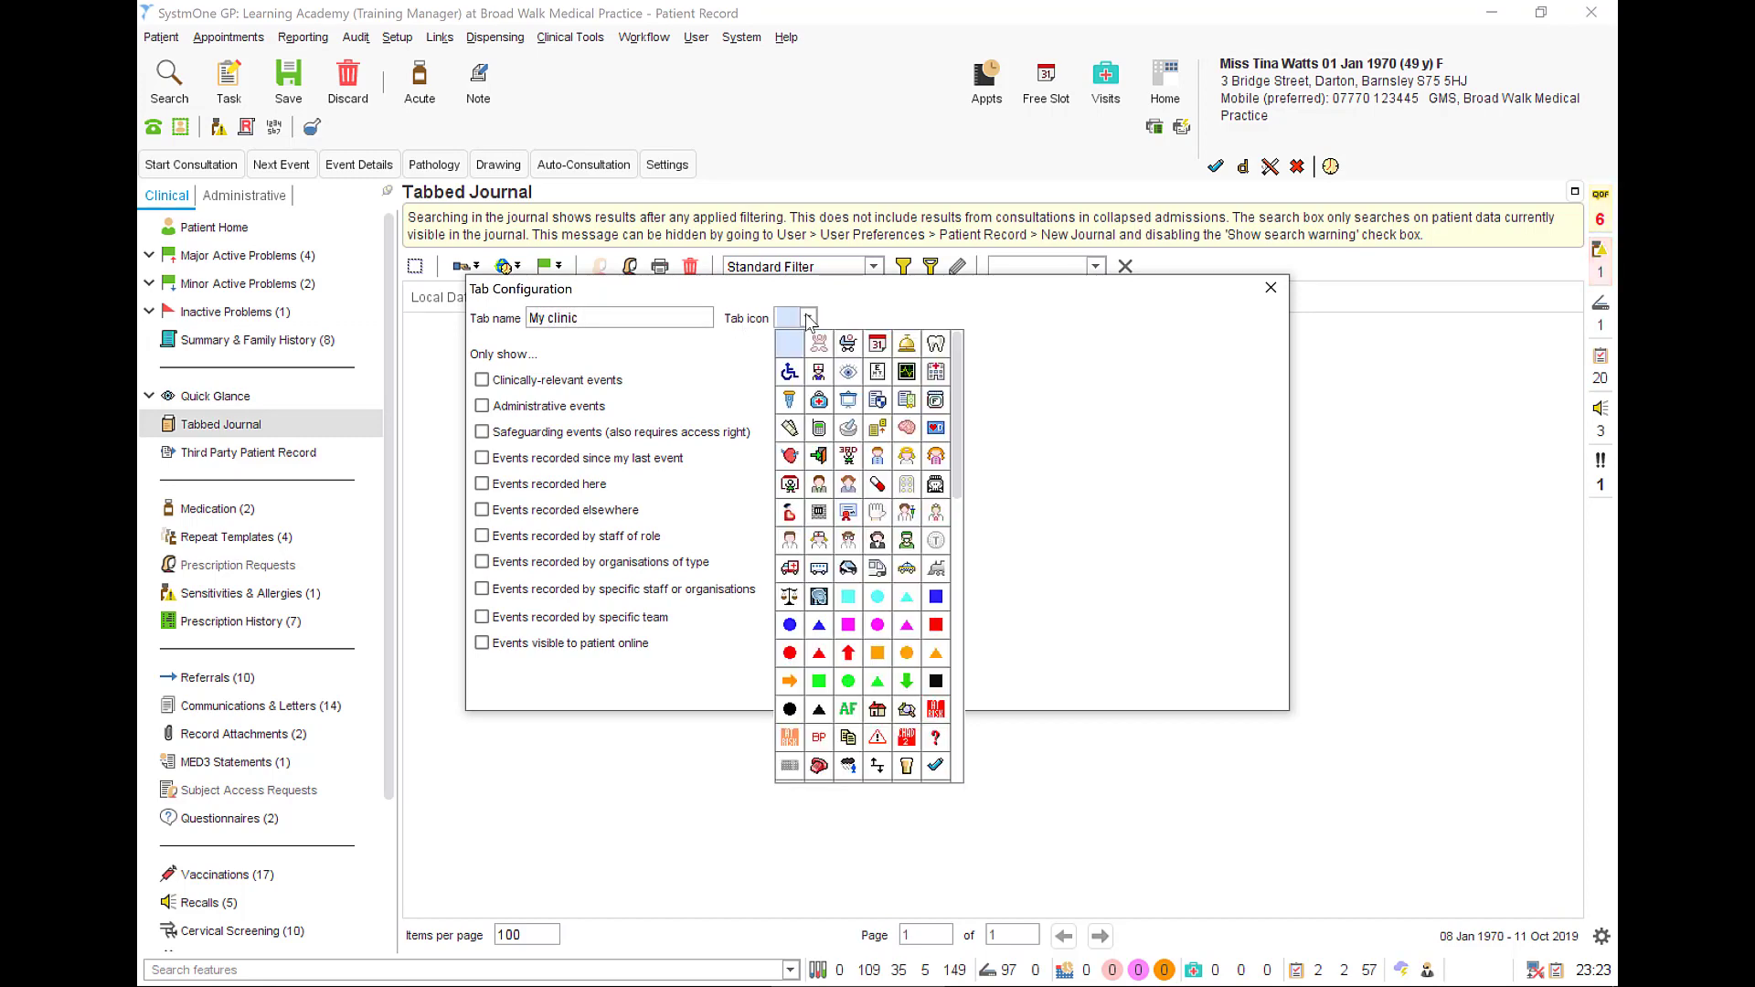
left_click(819, 371)
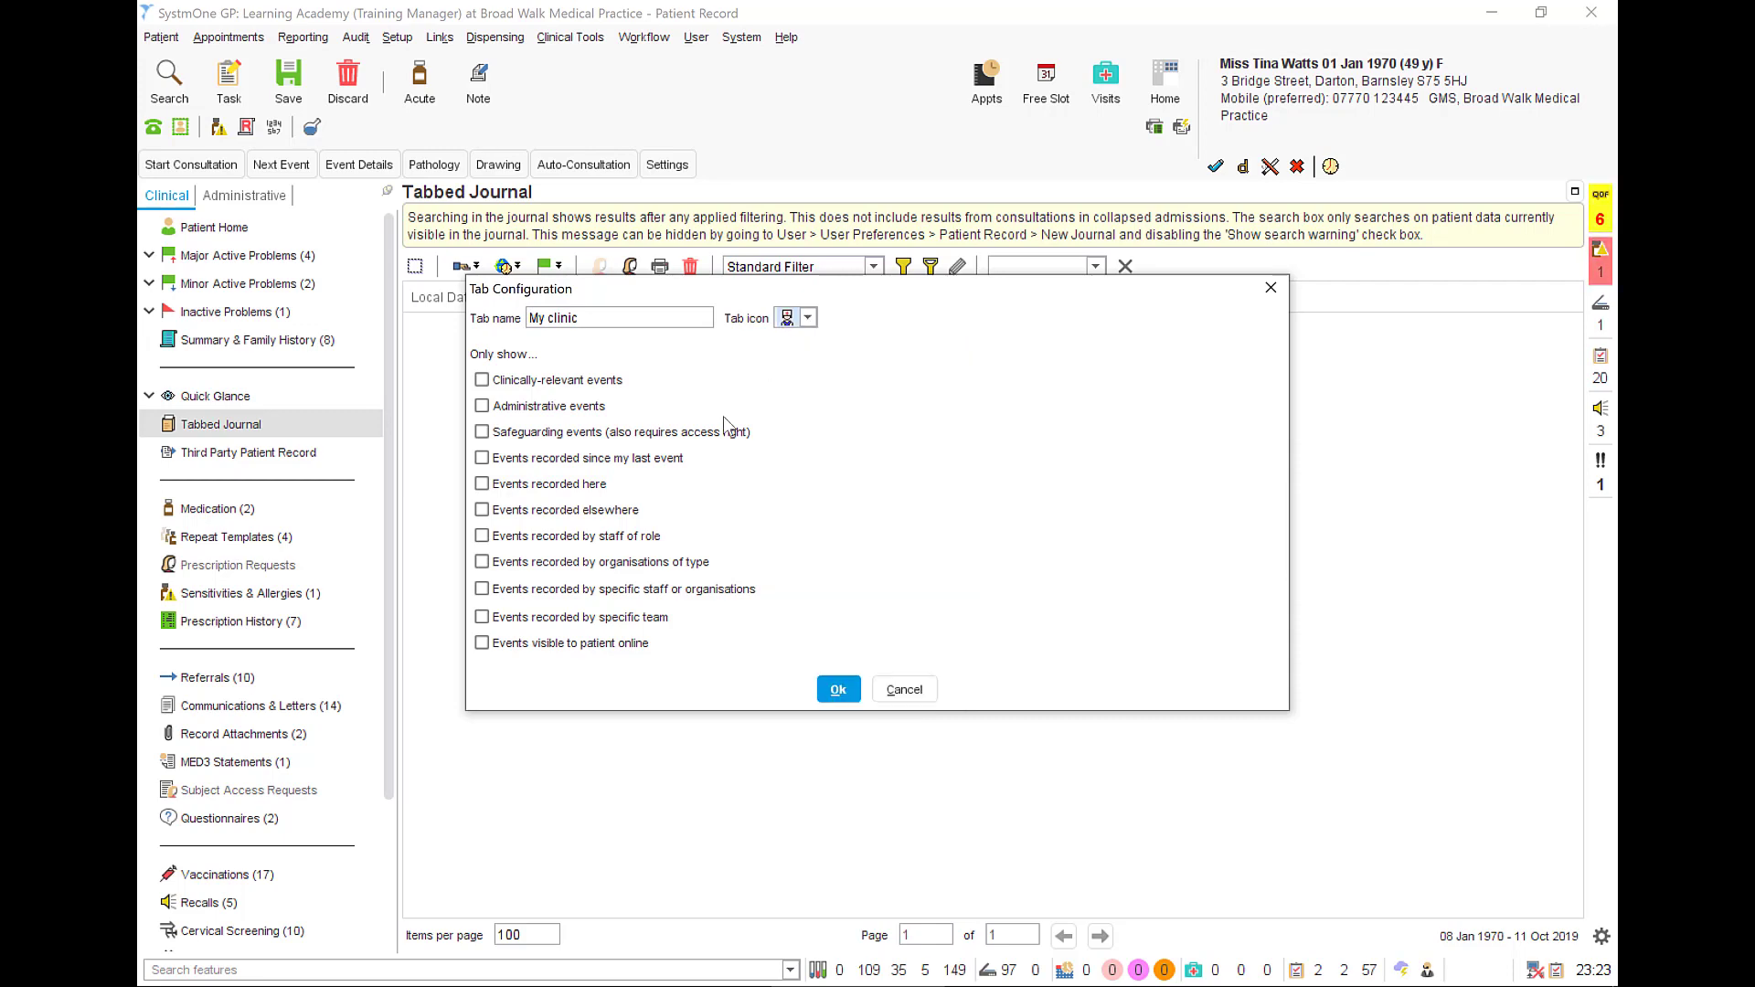
Step: Limit the new tab to events recorded by specific staff or organisations, choosing Learning Academy, and save it
left_click(483, 589)
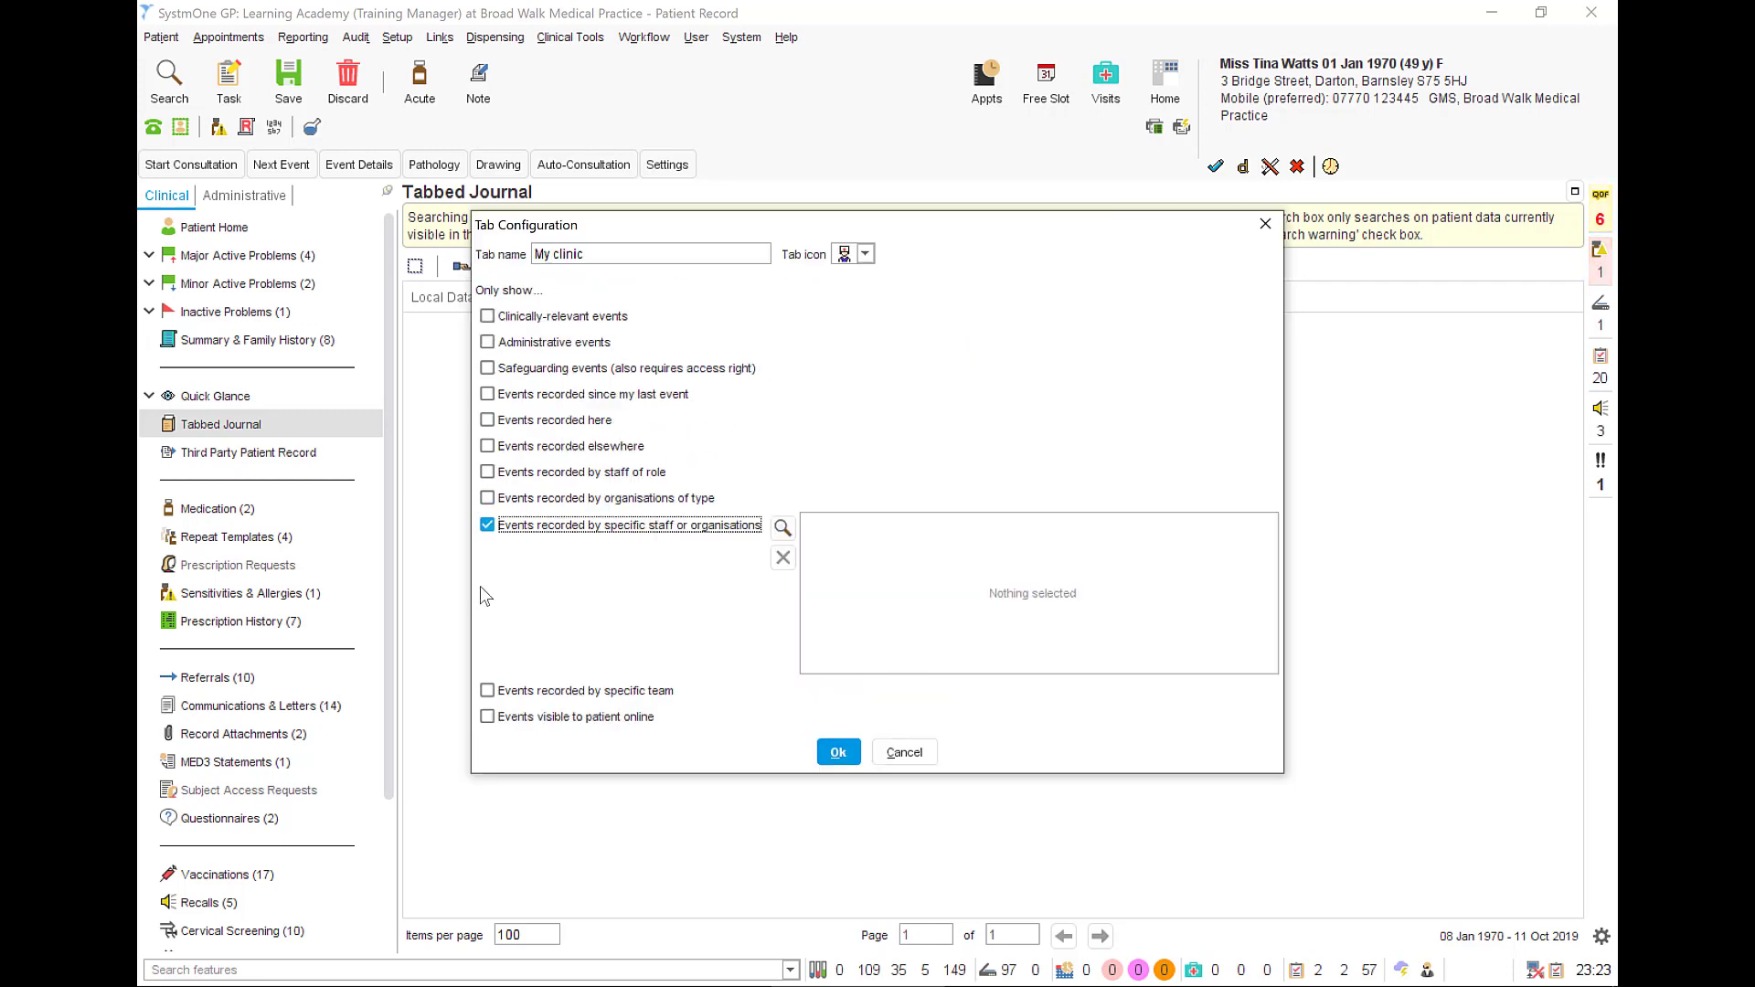
left_click(783, 528)
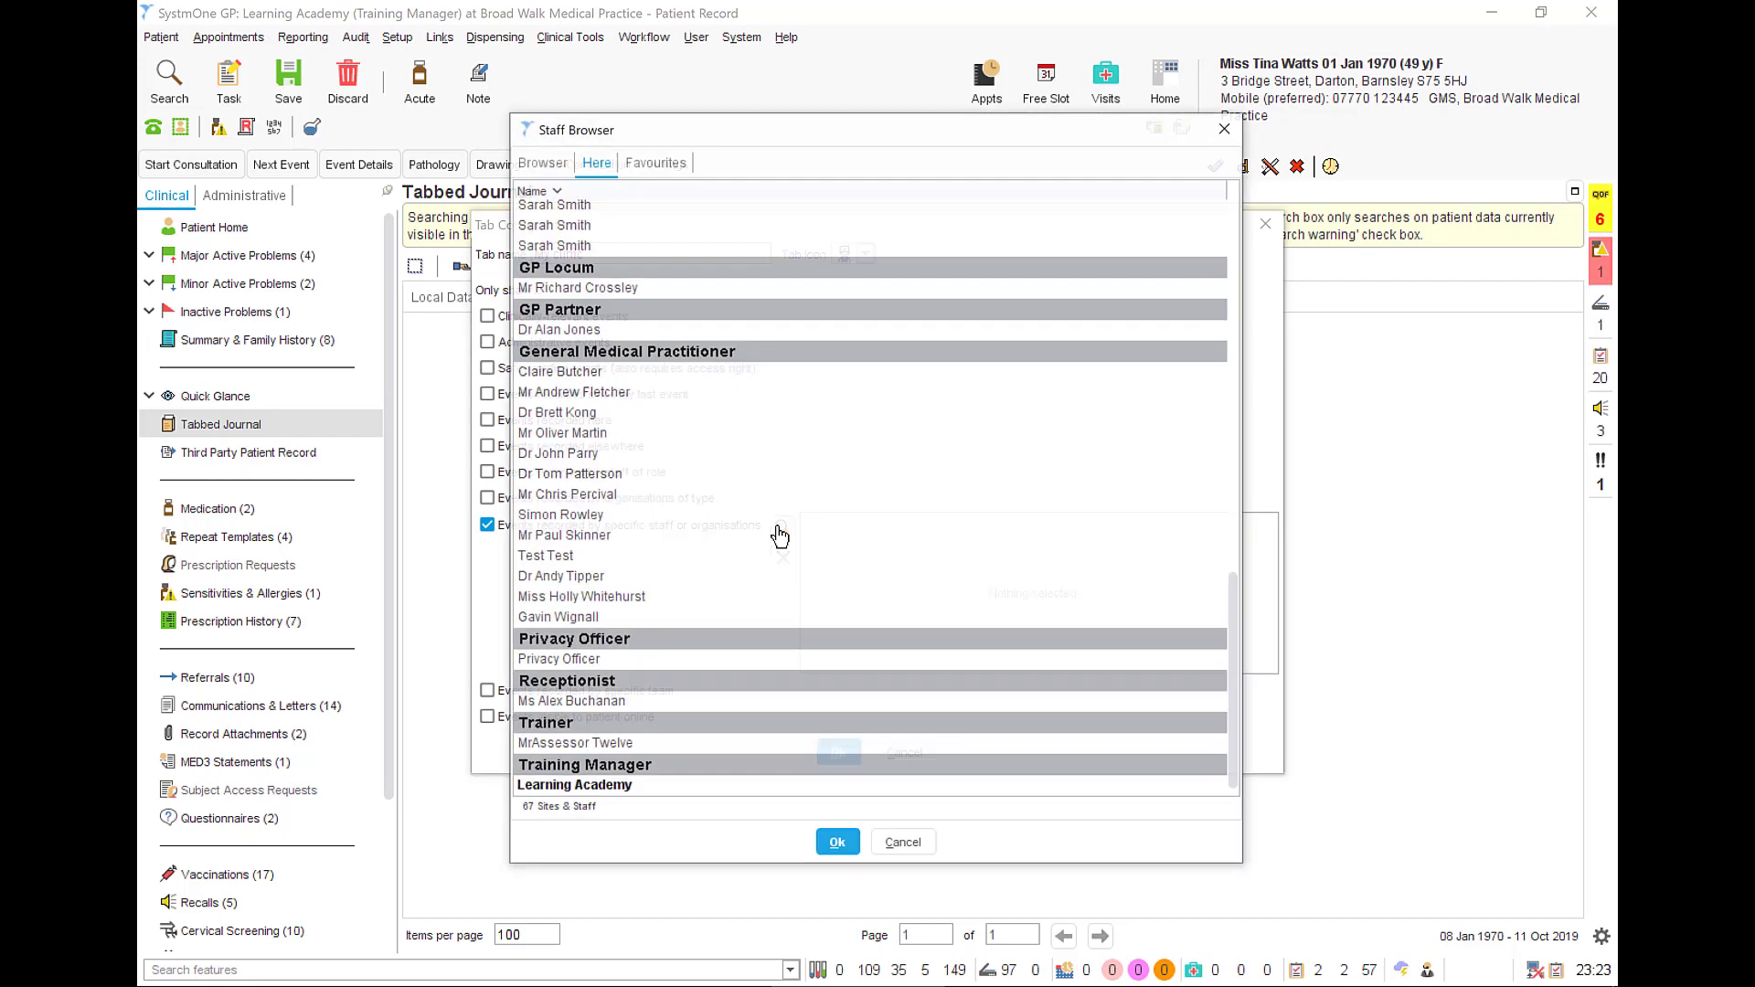
left_click(611, 788)
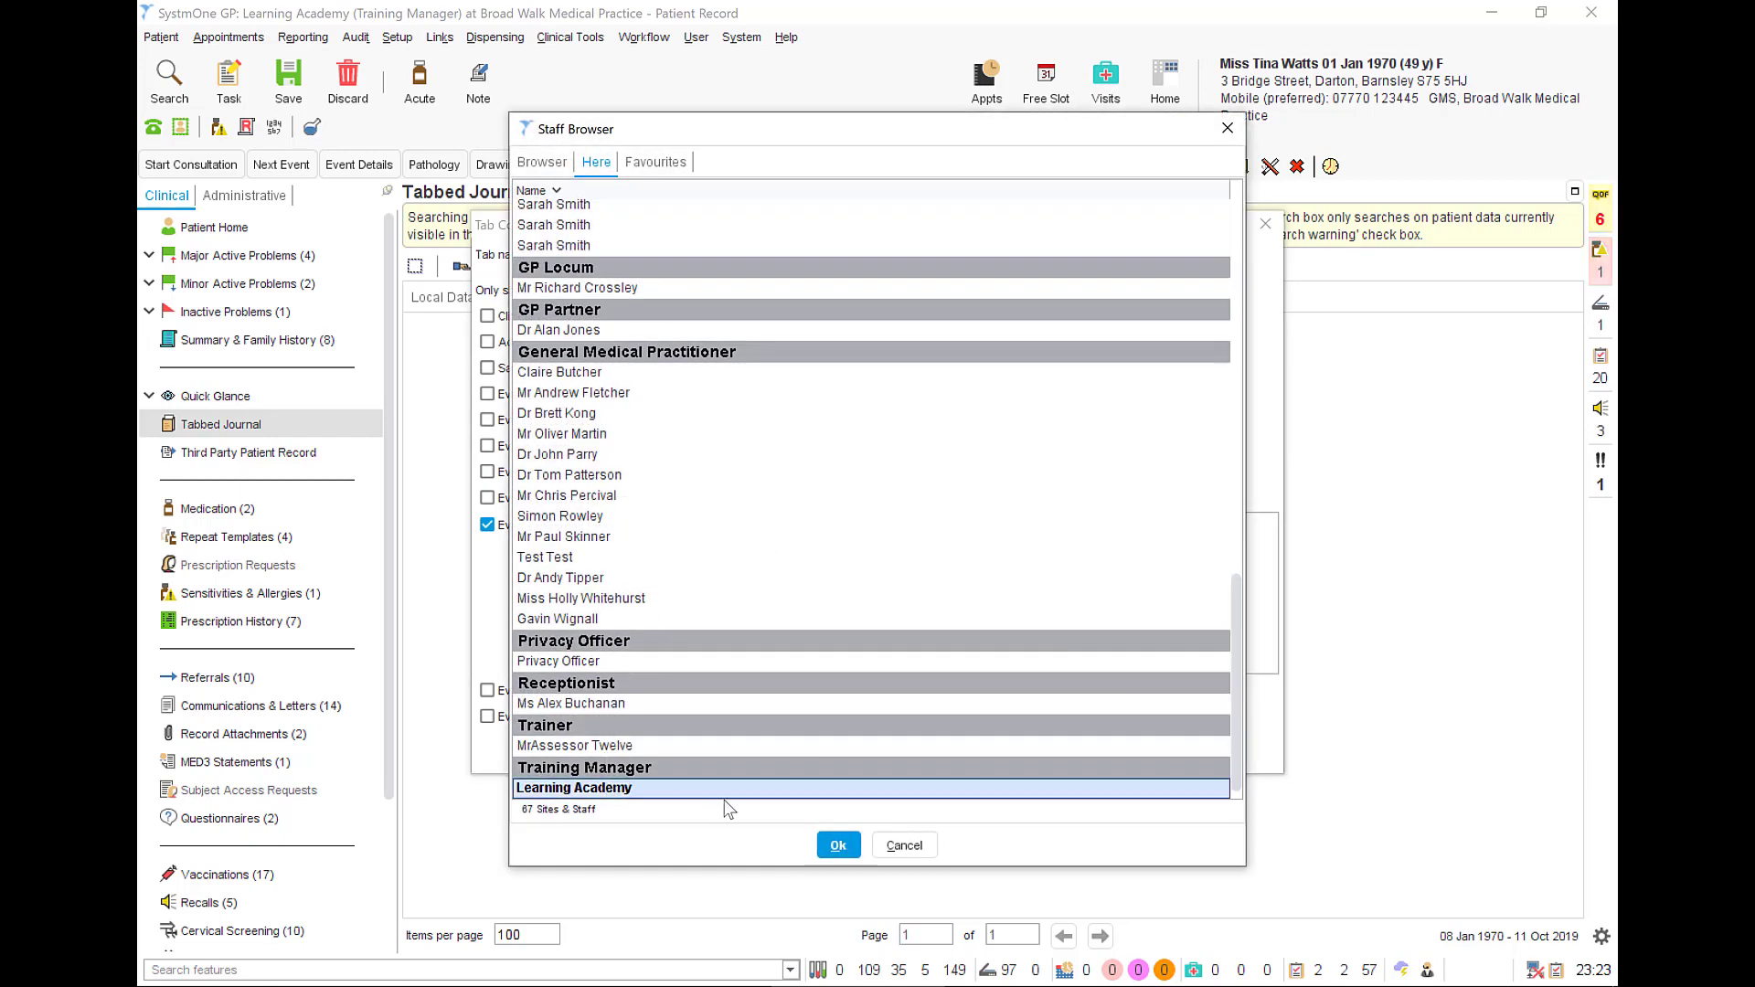
left_click(833, 847)
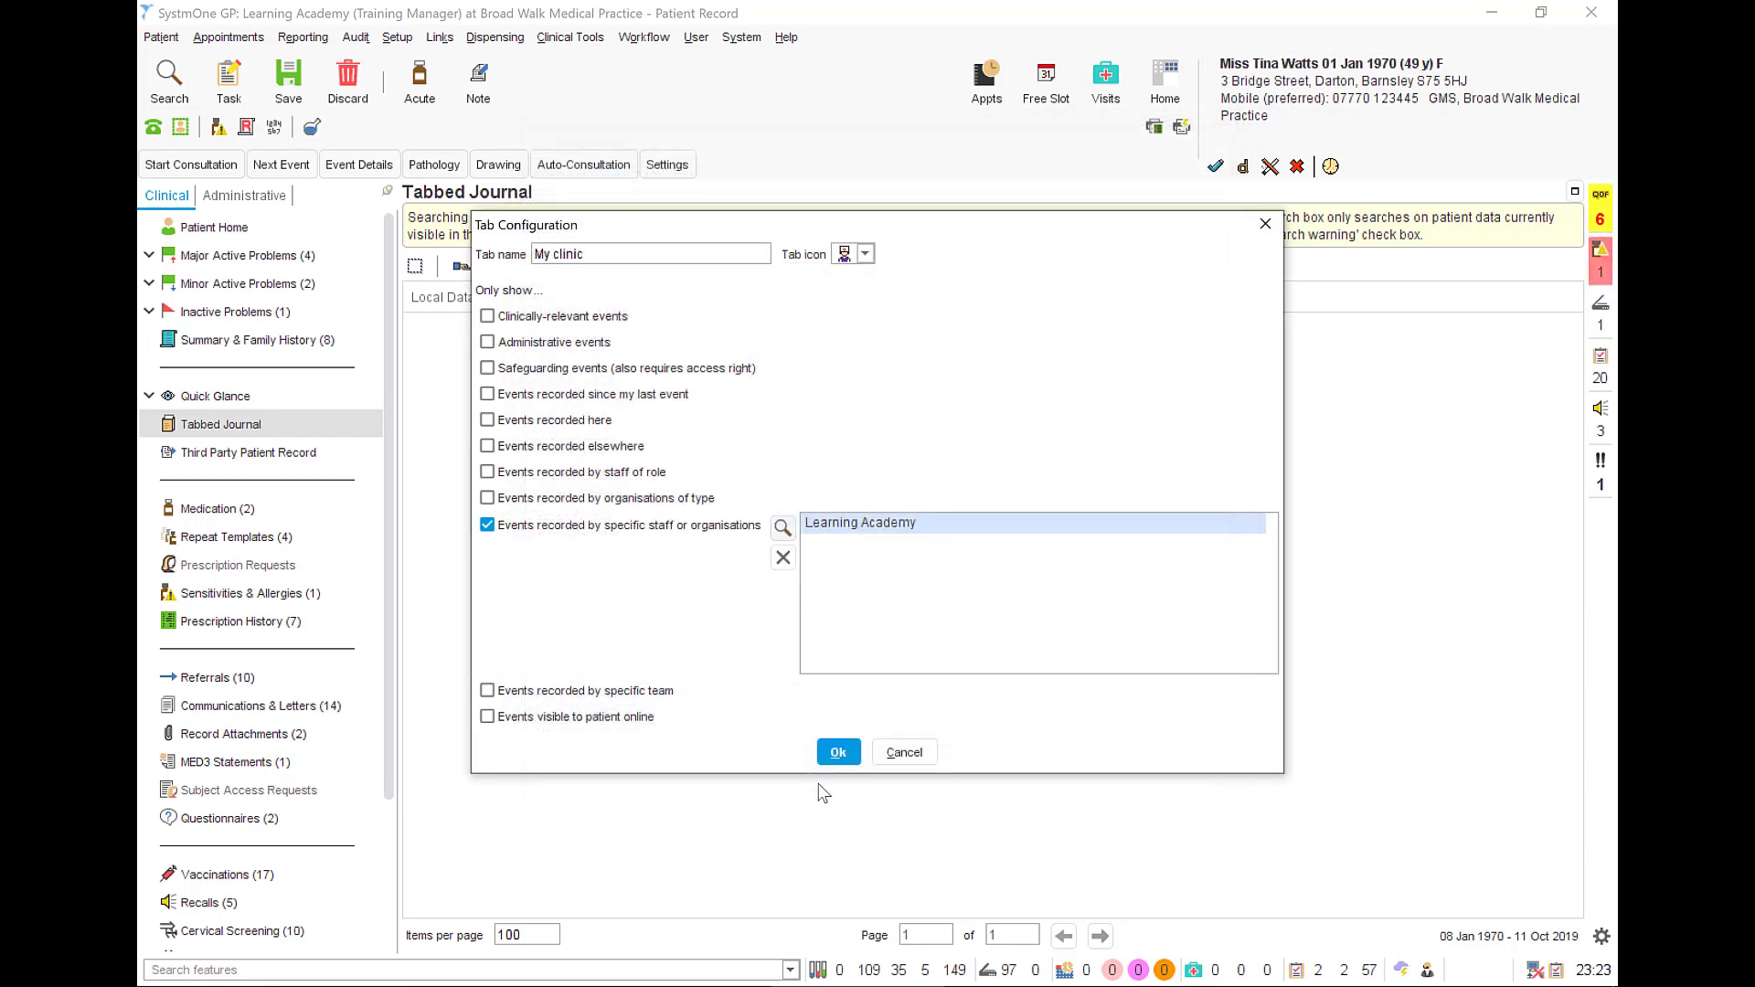
left_click(837, 754)
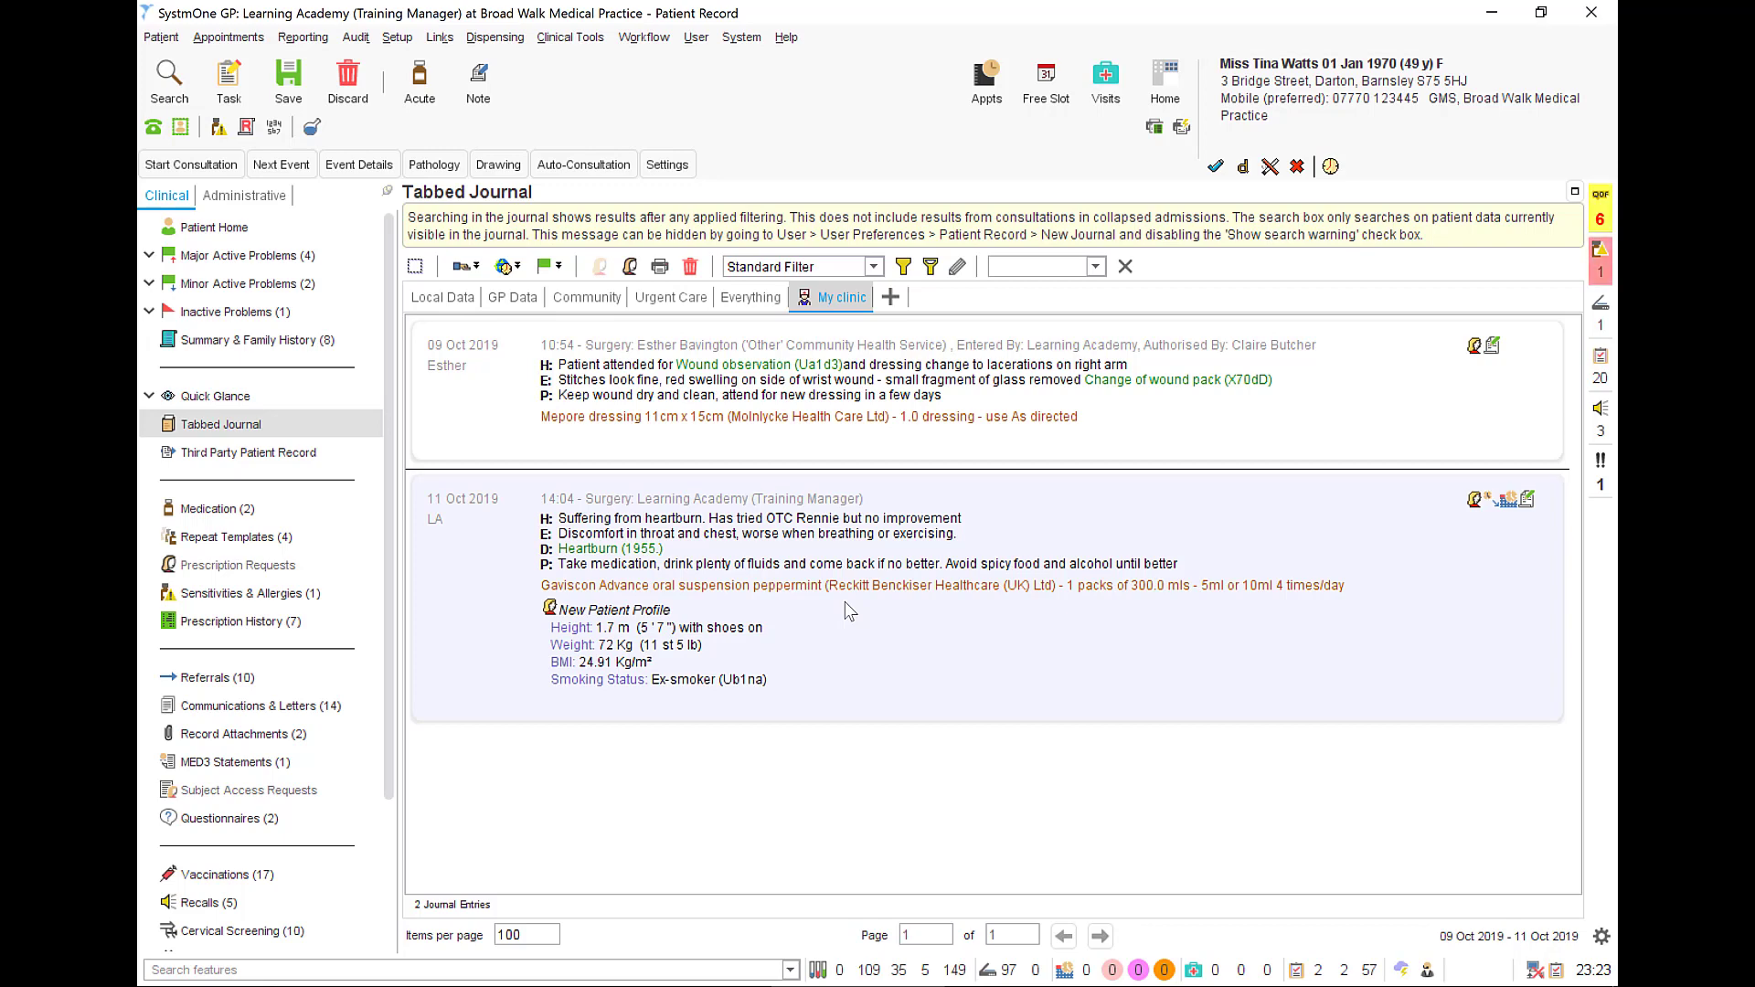
Step: Show the Everything journal entries and check the available journal filters, keeping Standard Filter selected
left_click(751, 299)
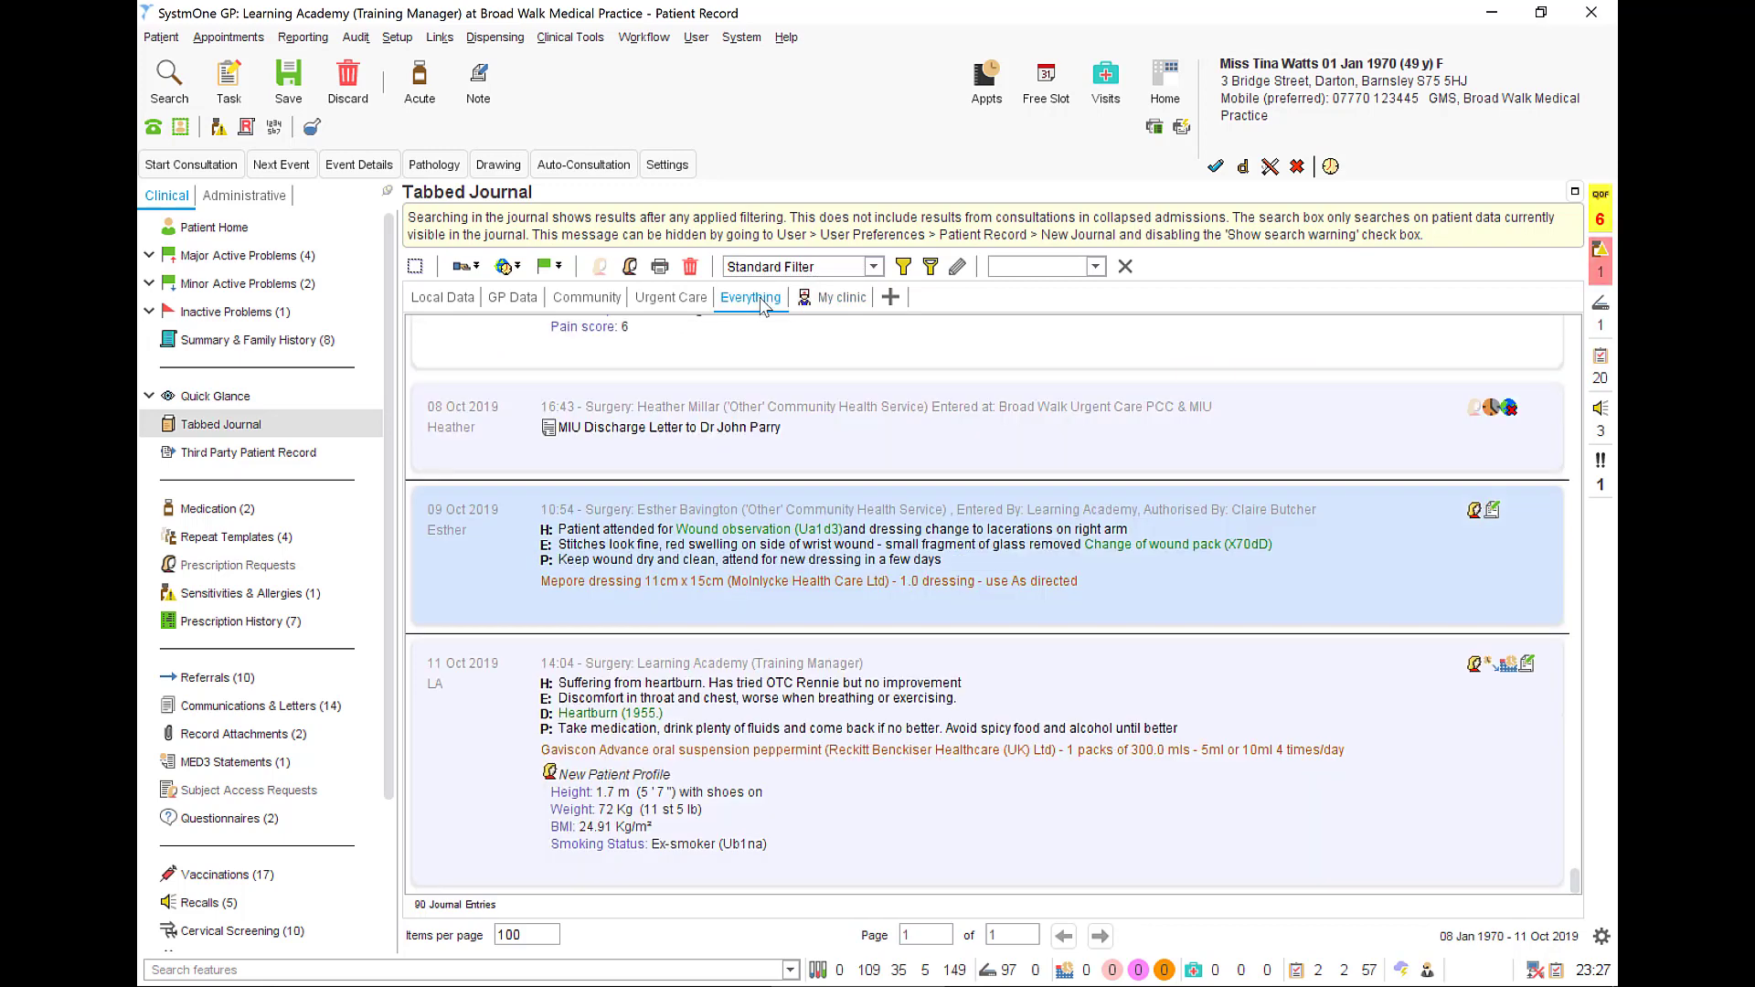
left_click(875, 266)
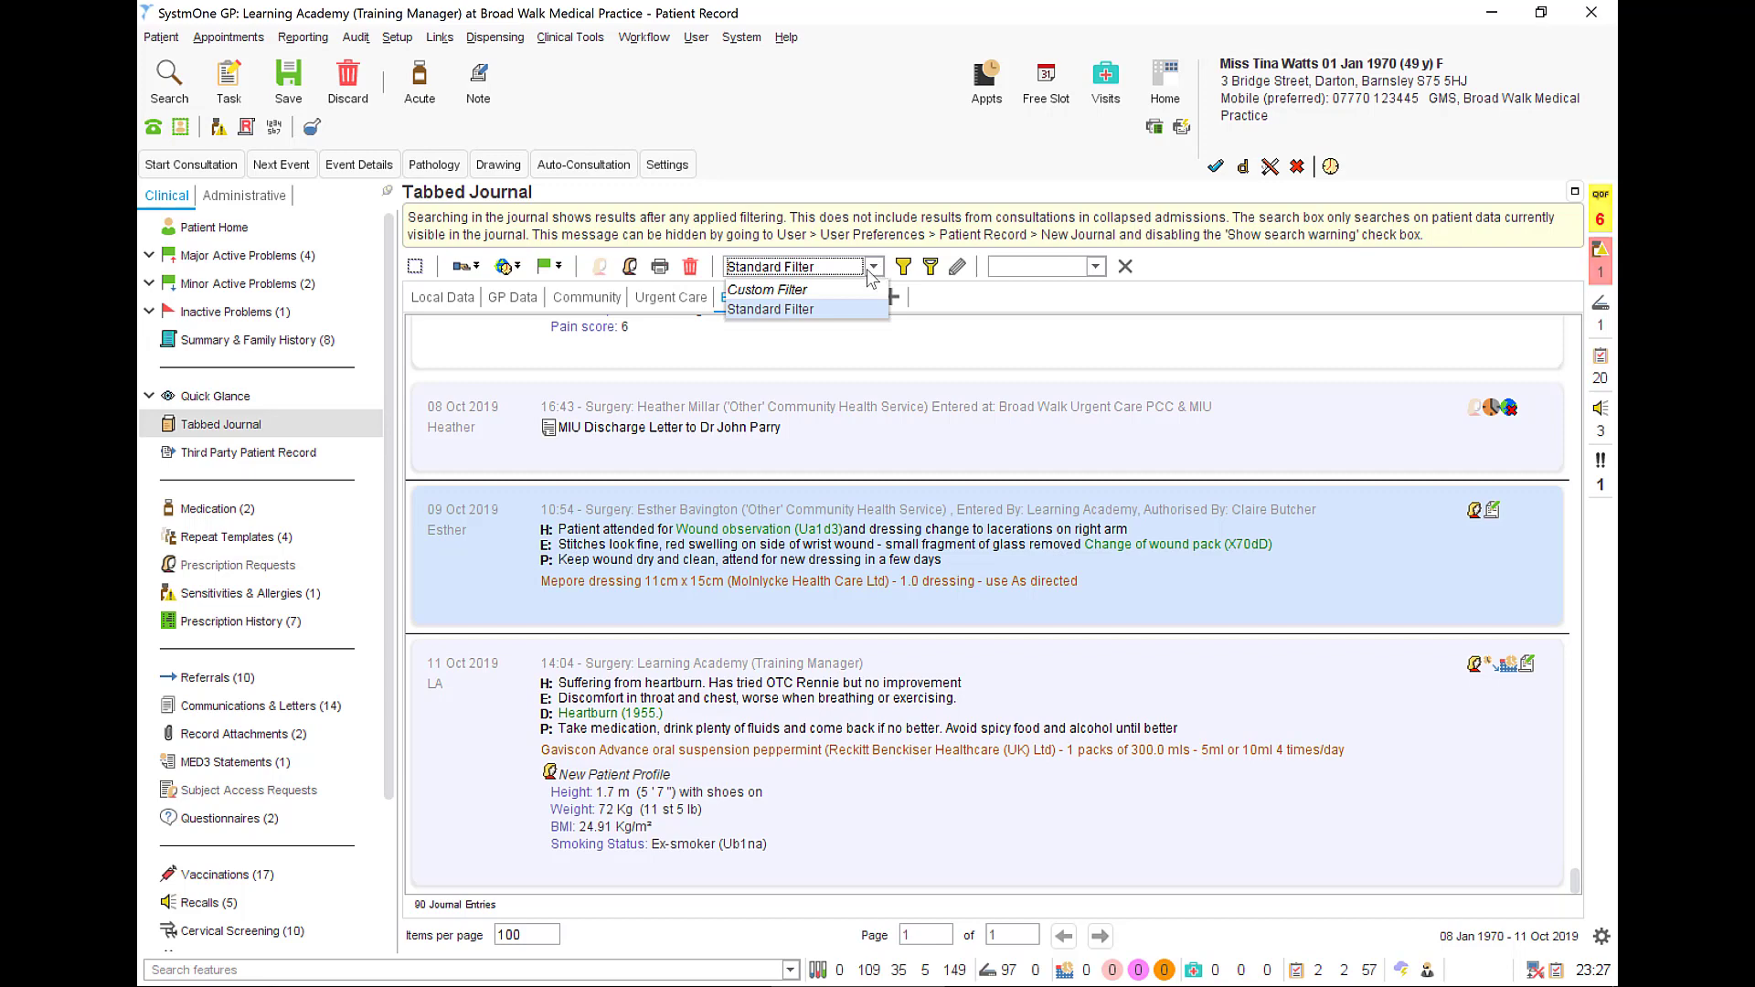
left_click(863, 309)
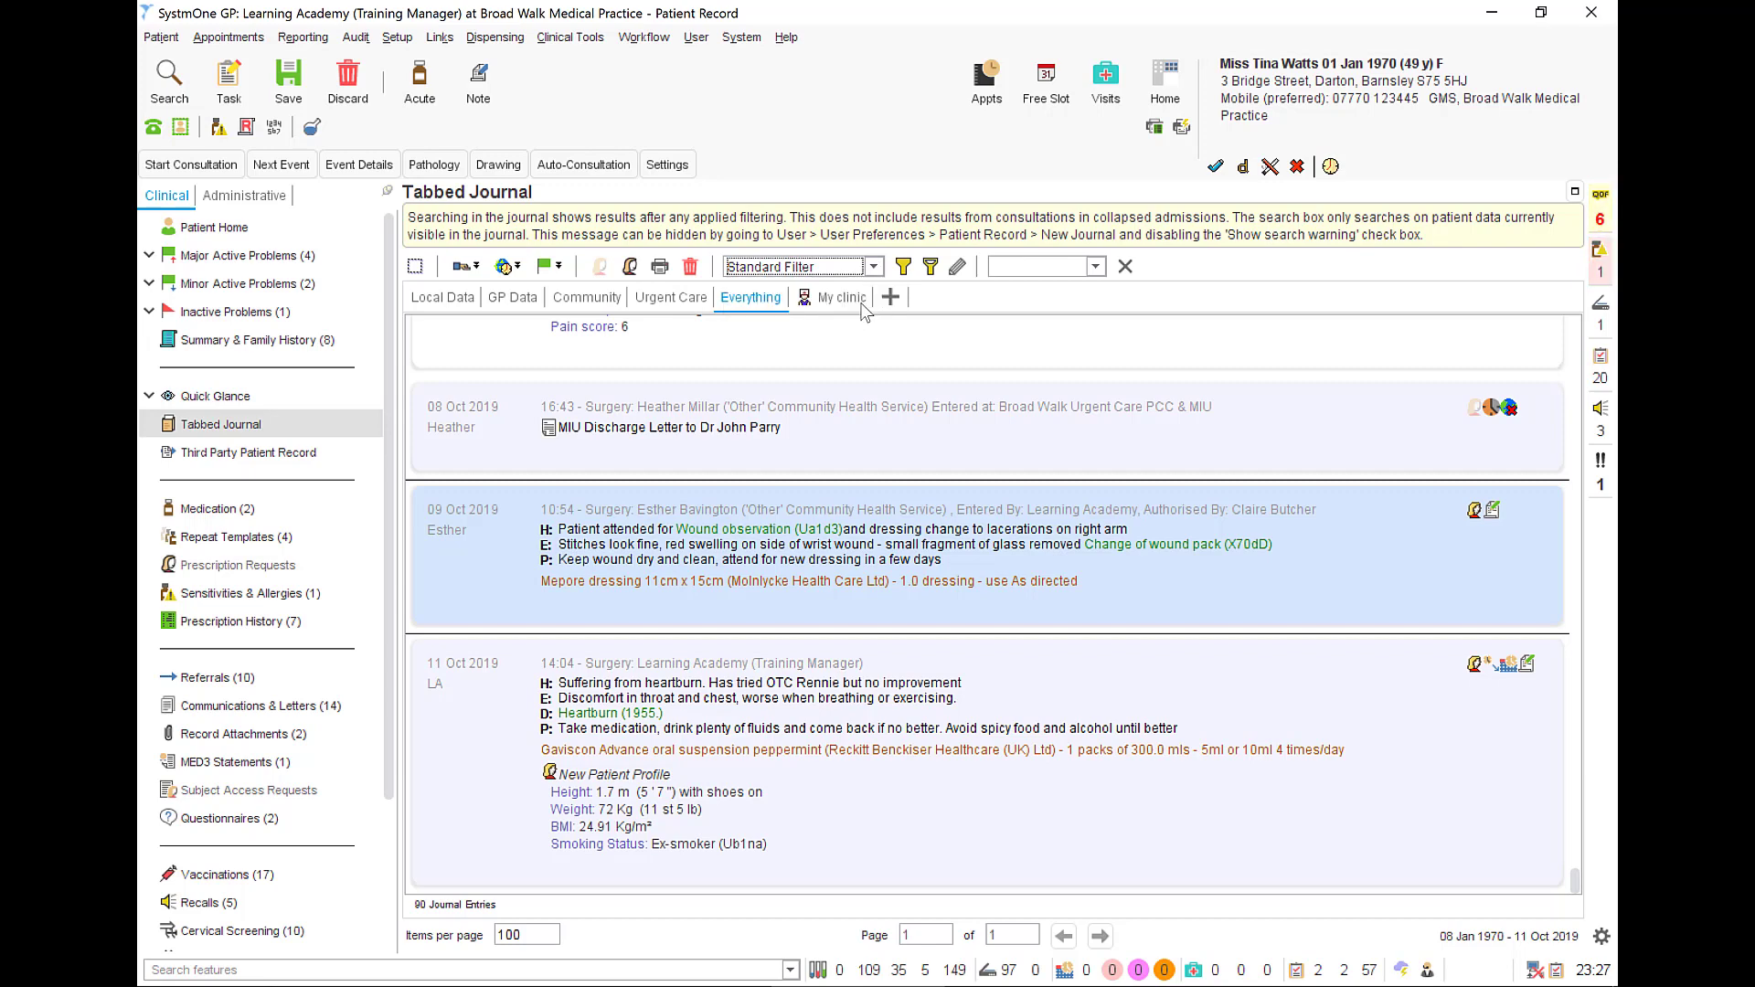
Step: Create a new journal filter that excludes acute medication, repeat medication, repeat templates, other Read-coded entries, deleted items and blank entries
left_click(959, 267)
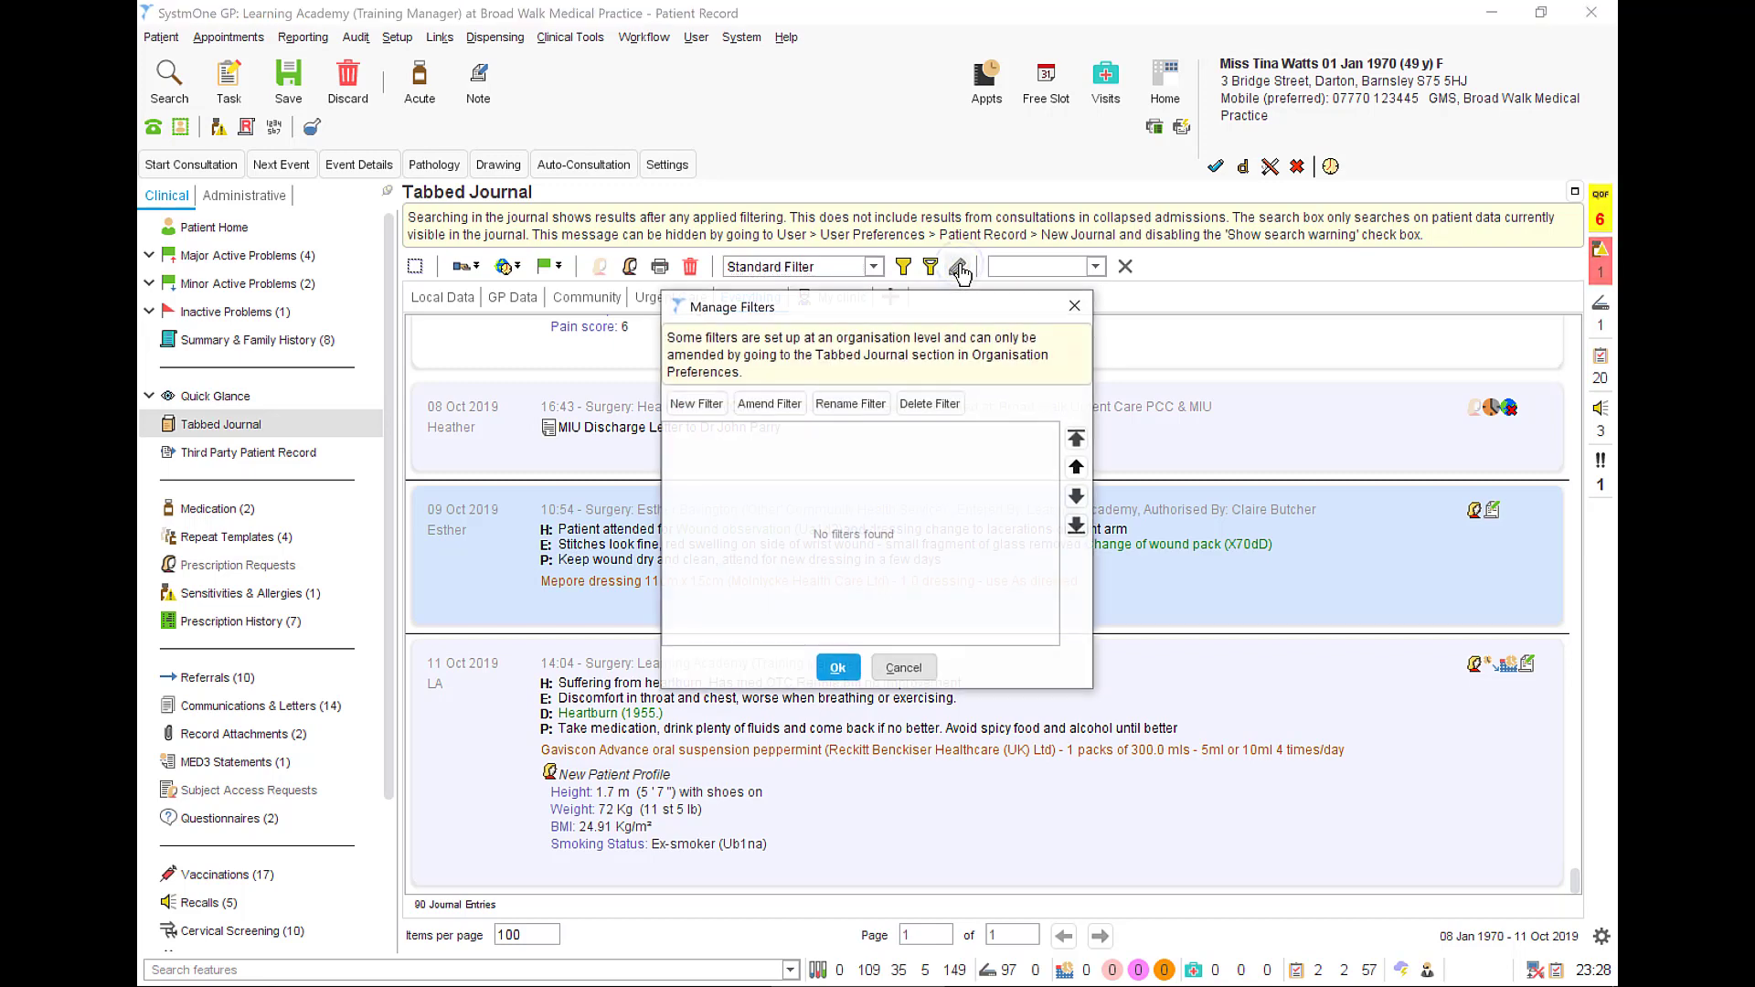
left_click(690, 405)
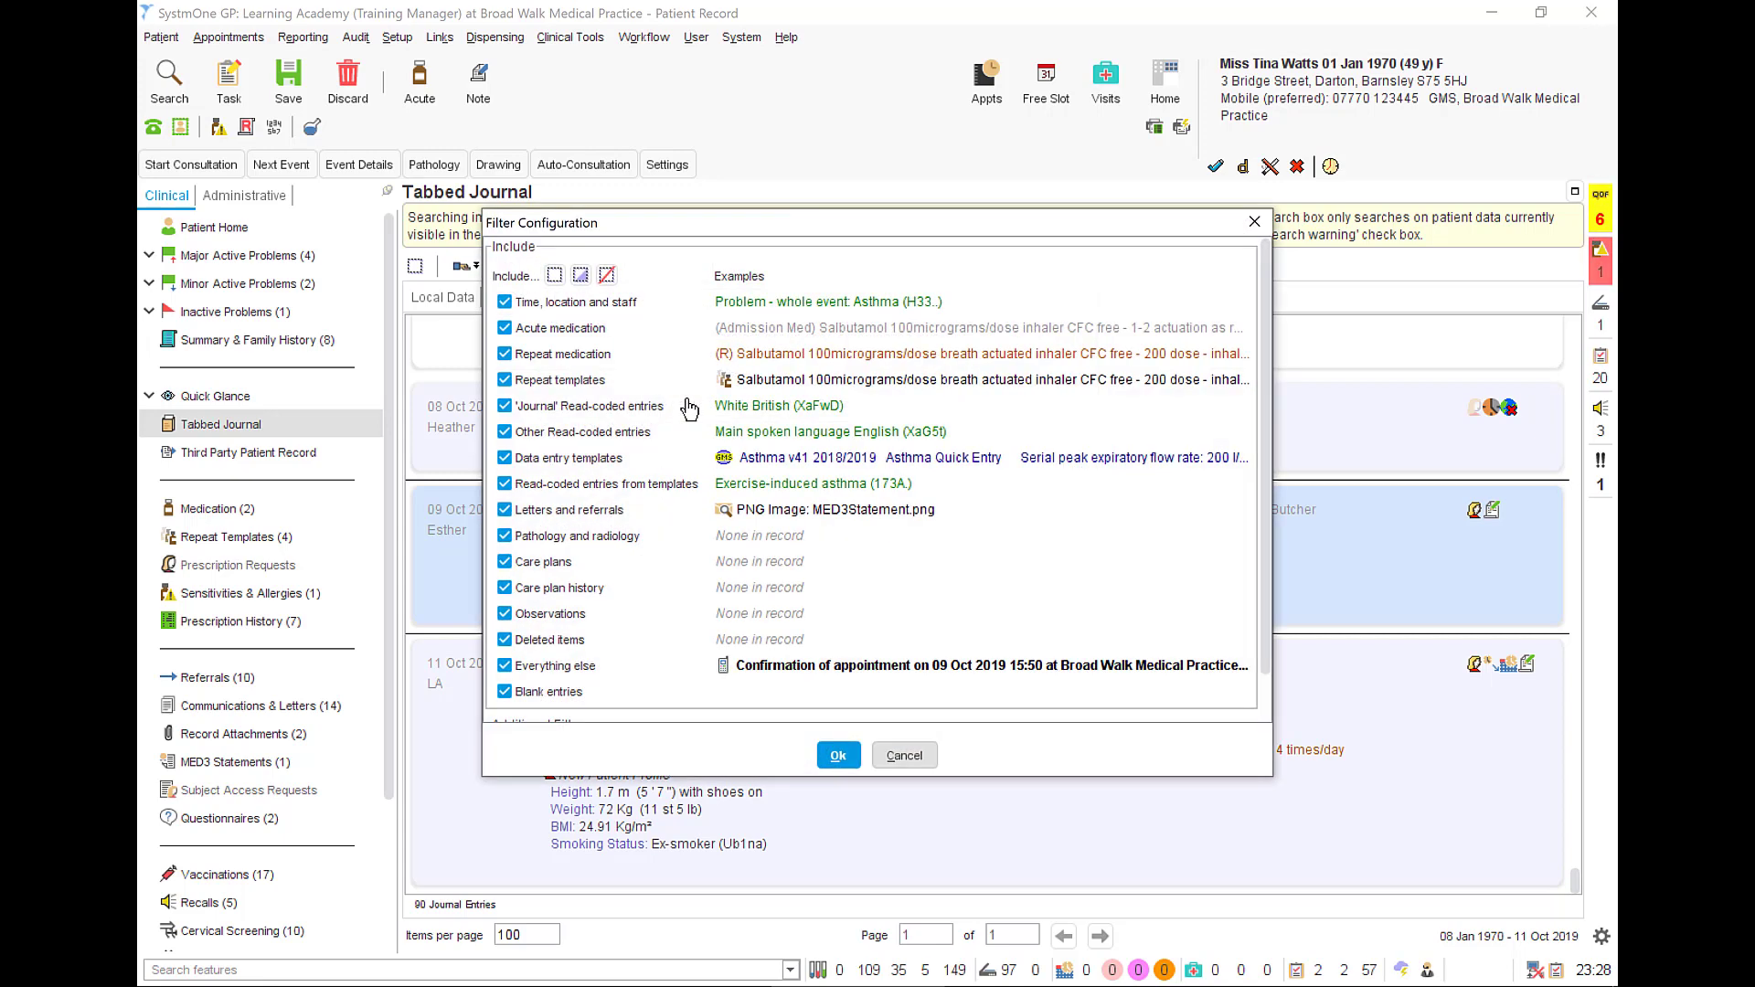
left_click(506, 329)
left_click(506, 355)
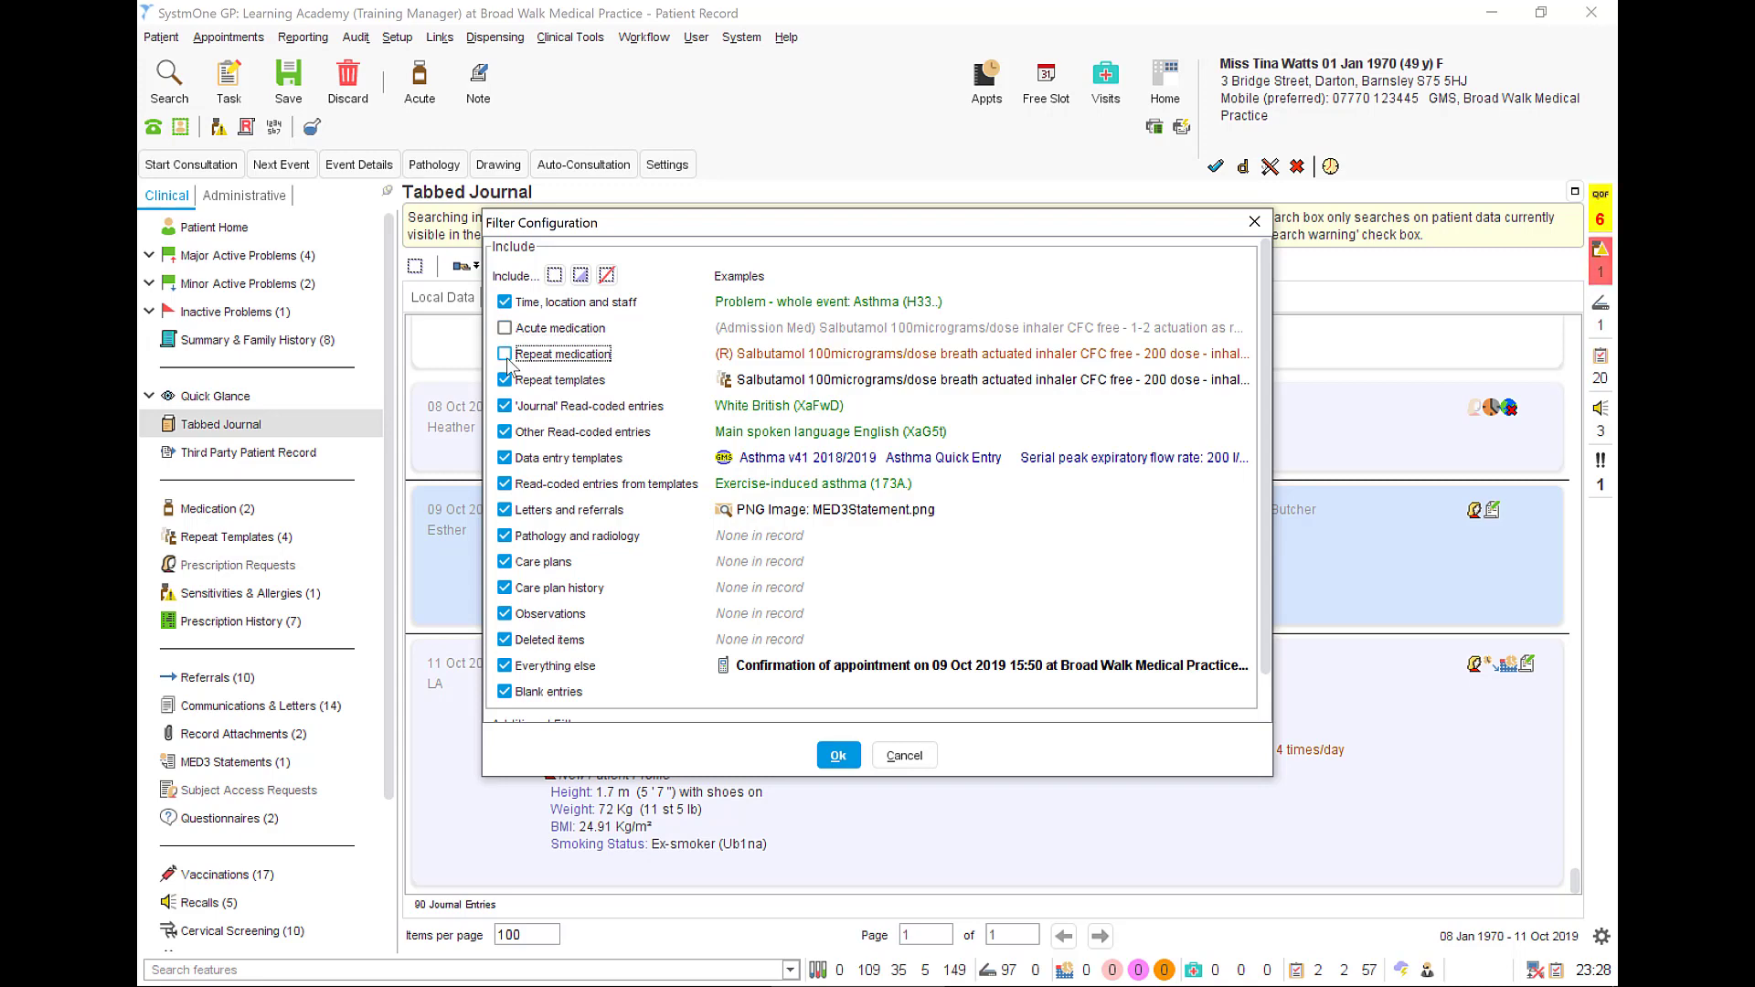
left_click(505, 381)
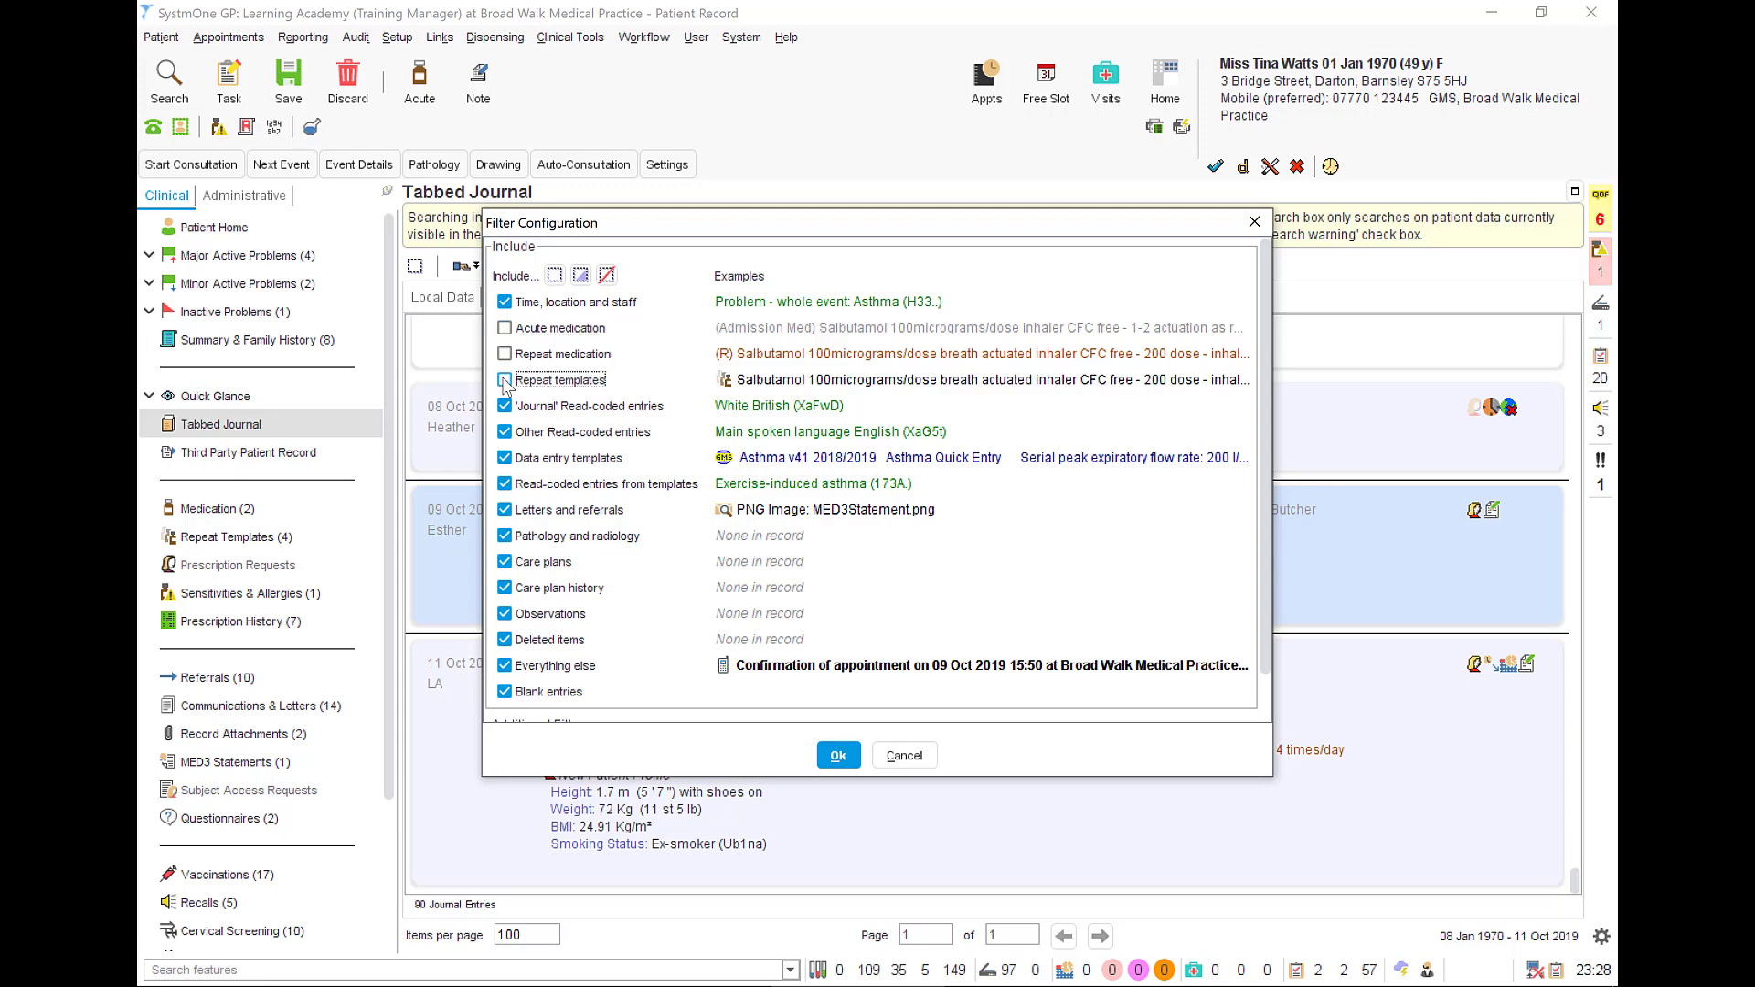
left_click(506, 433)
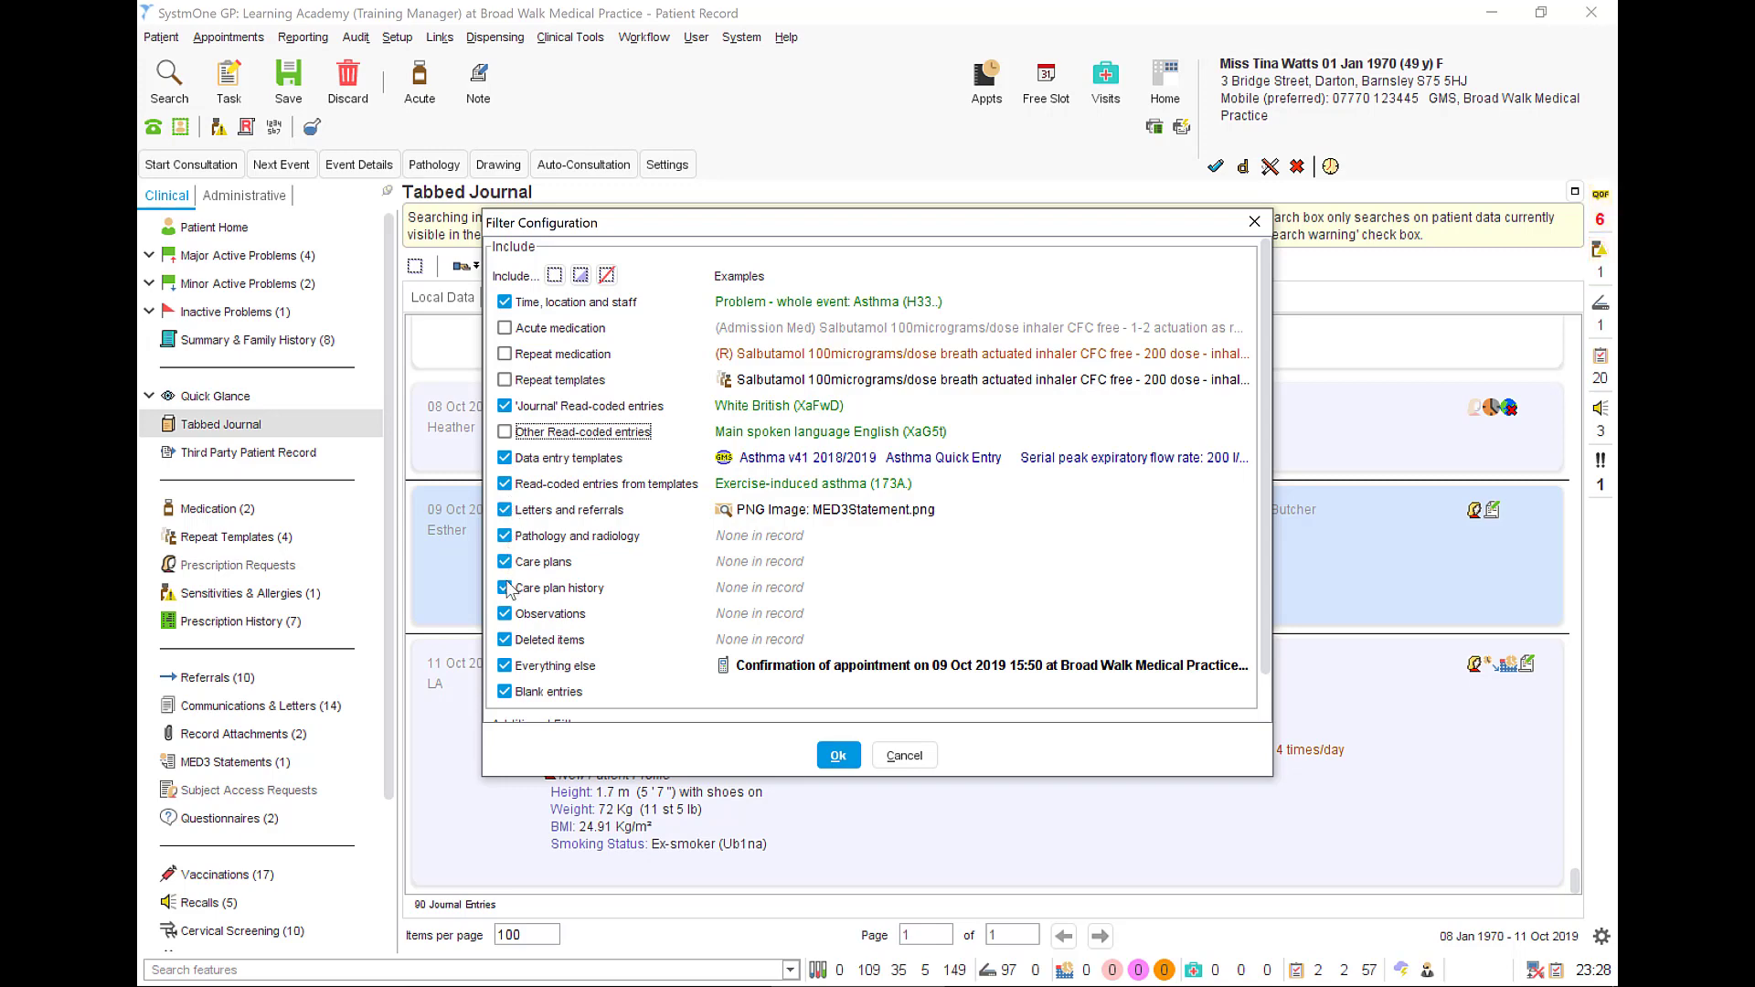
left_click(505, 640)
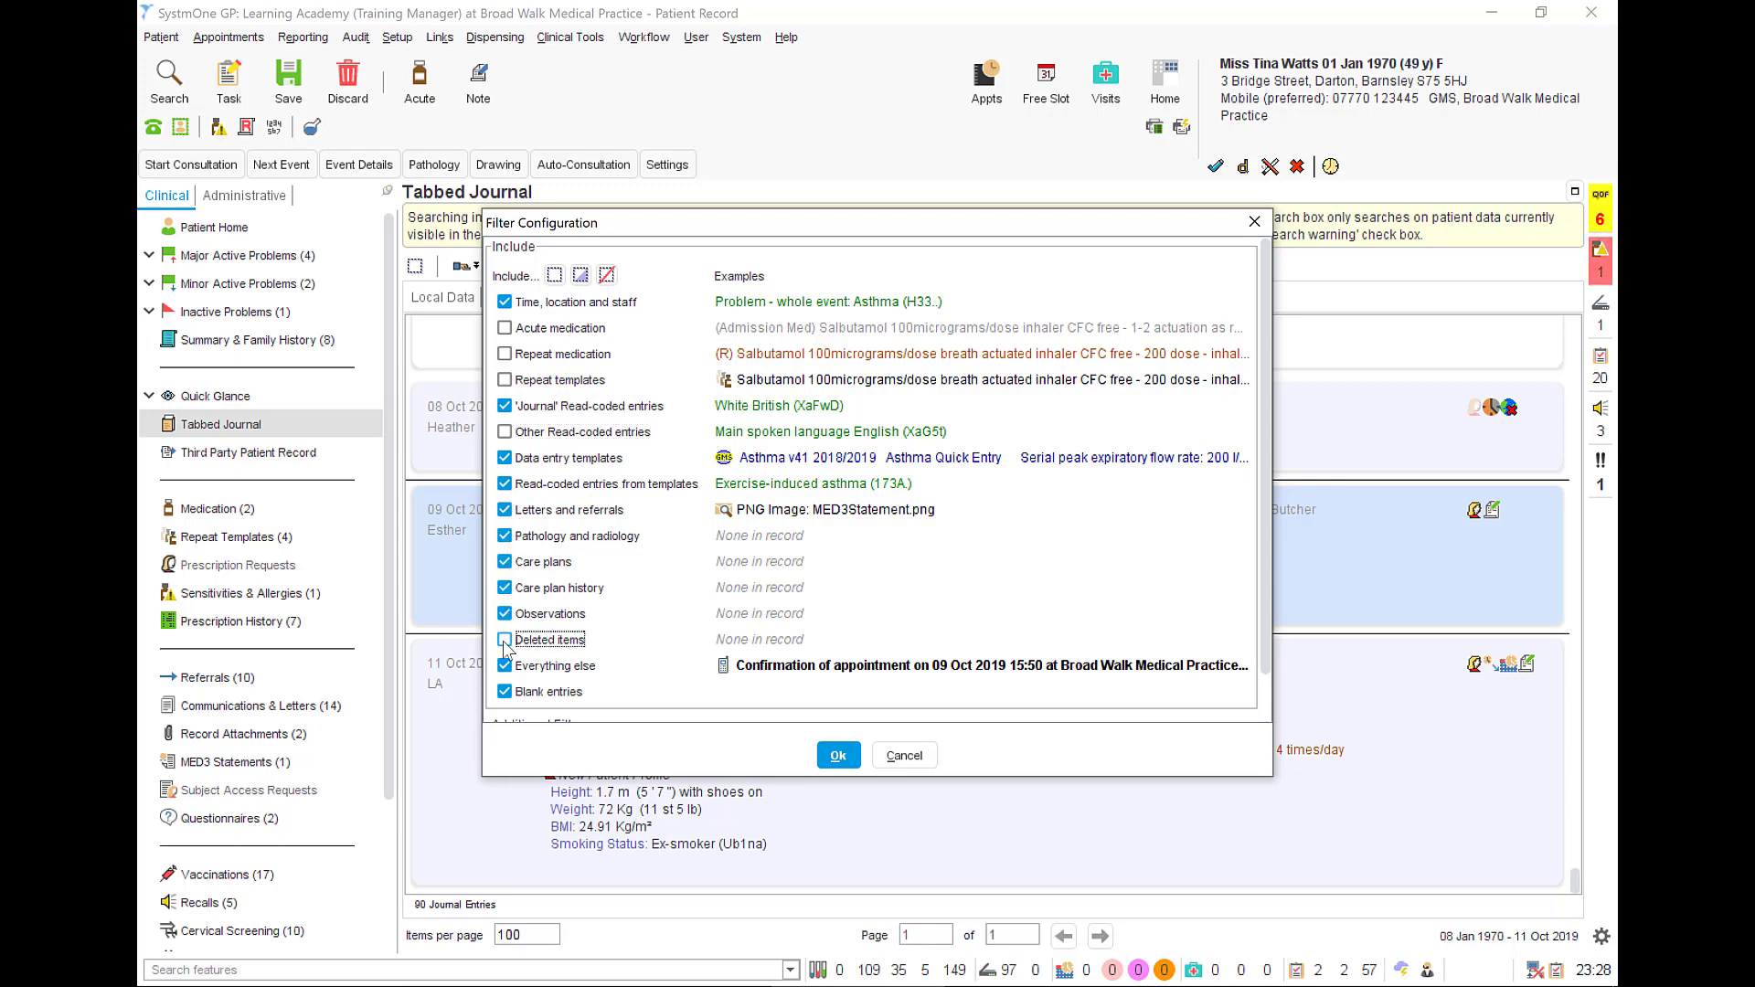
left_click(506, 692)
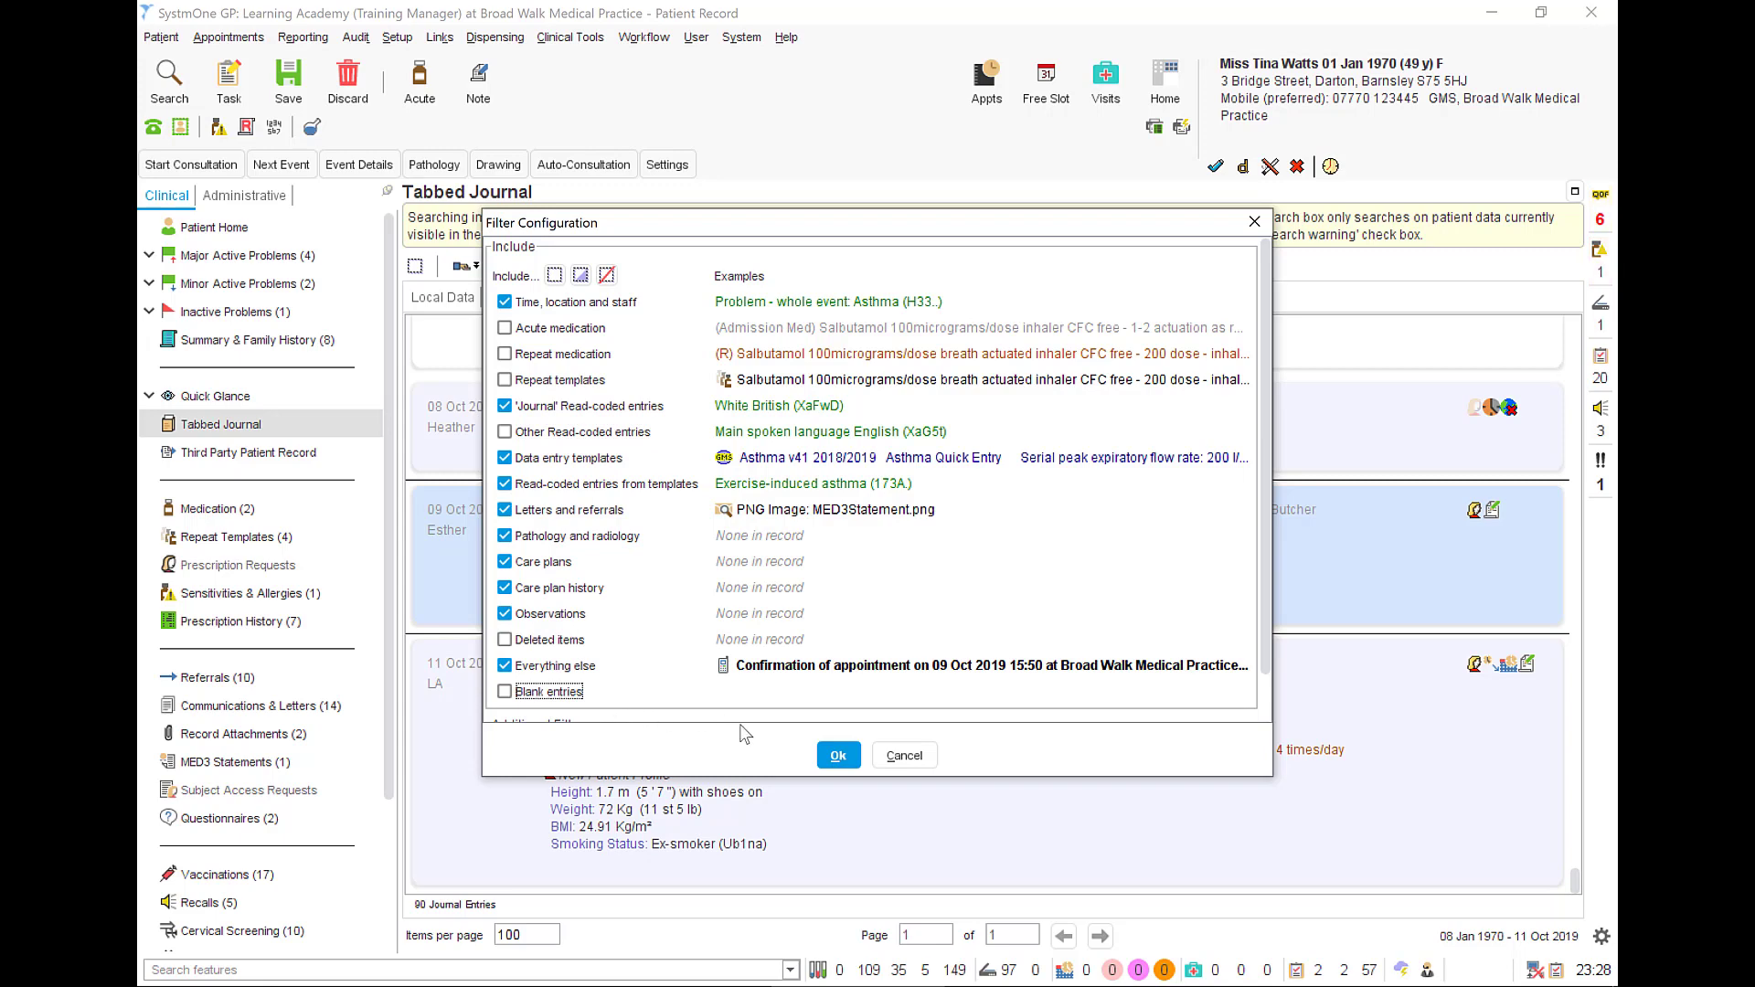
left_click(839, 756)
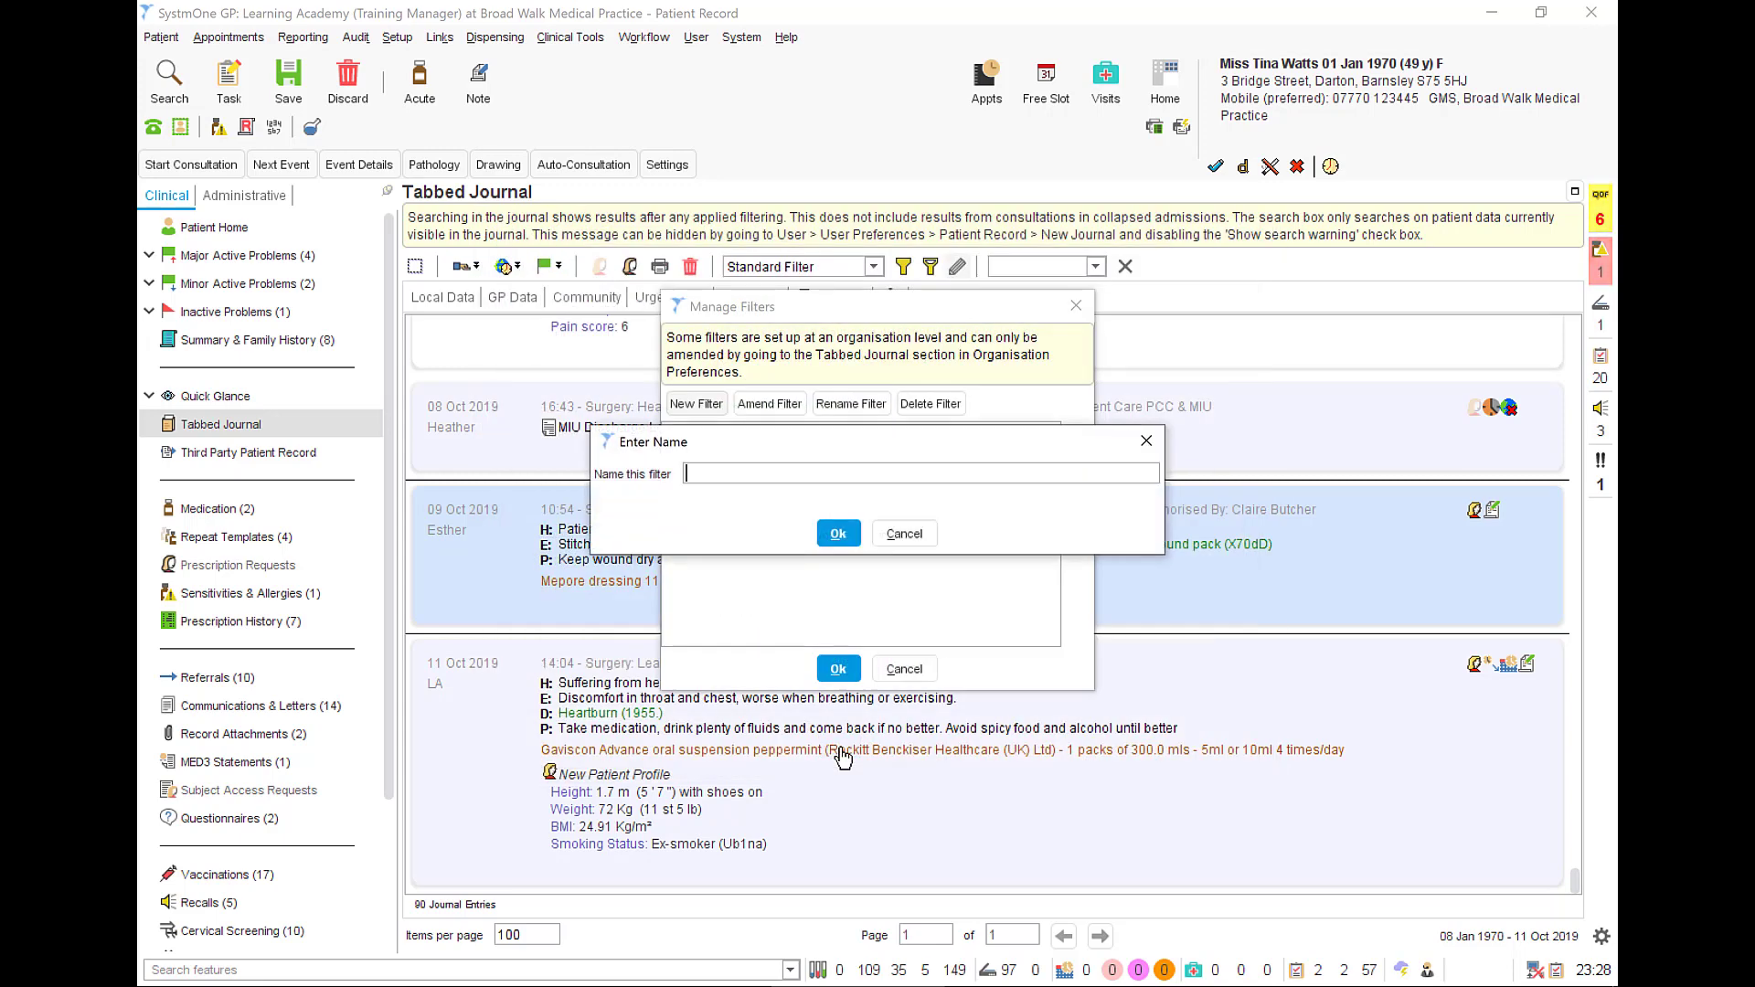
Step: Save the new journal filter as "My filter" and apply it to the Everything journal
type("My filt")
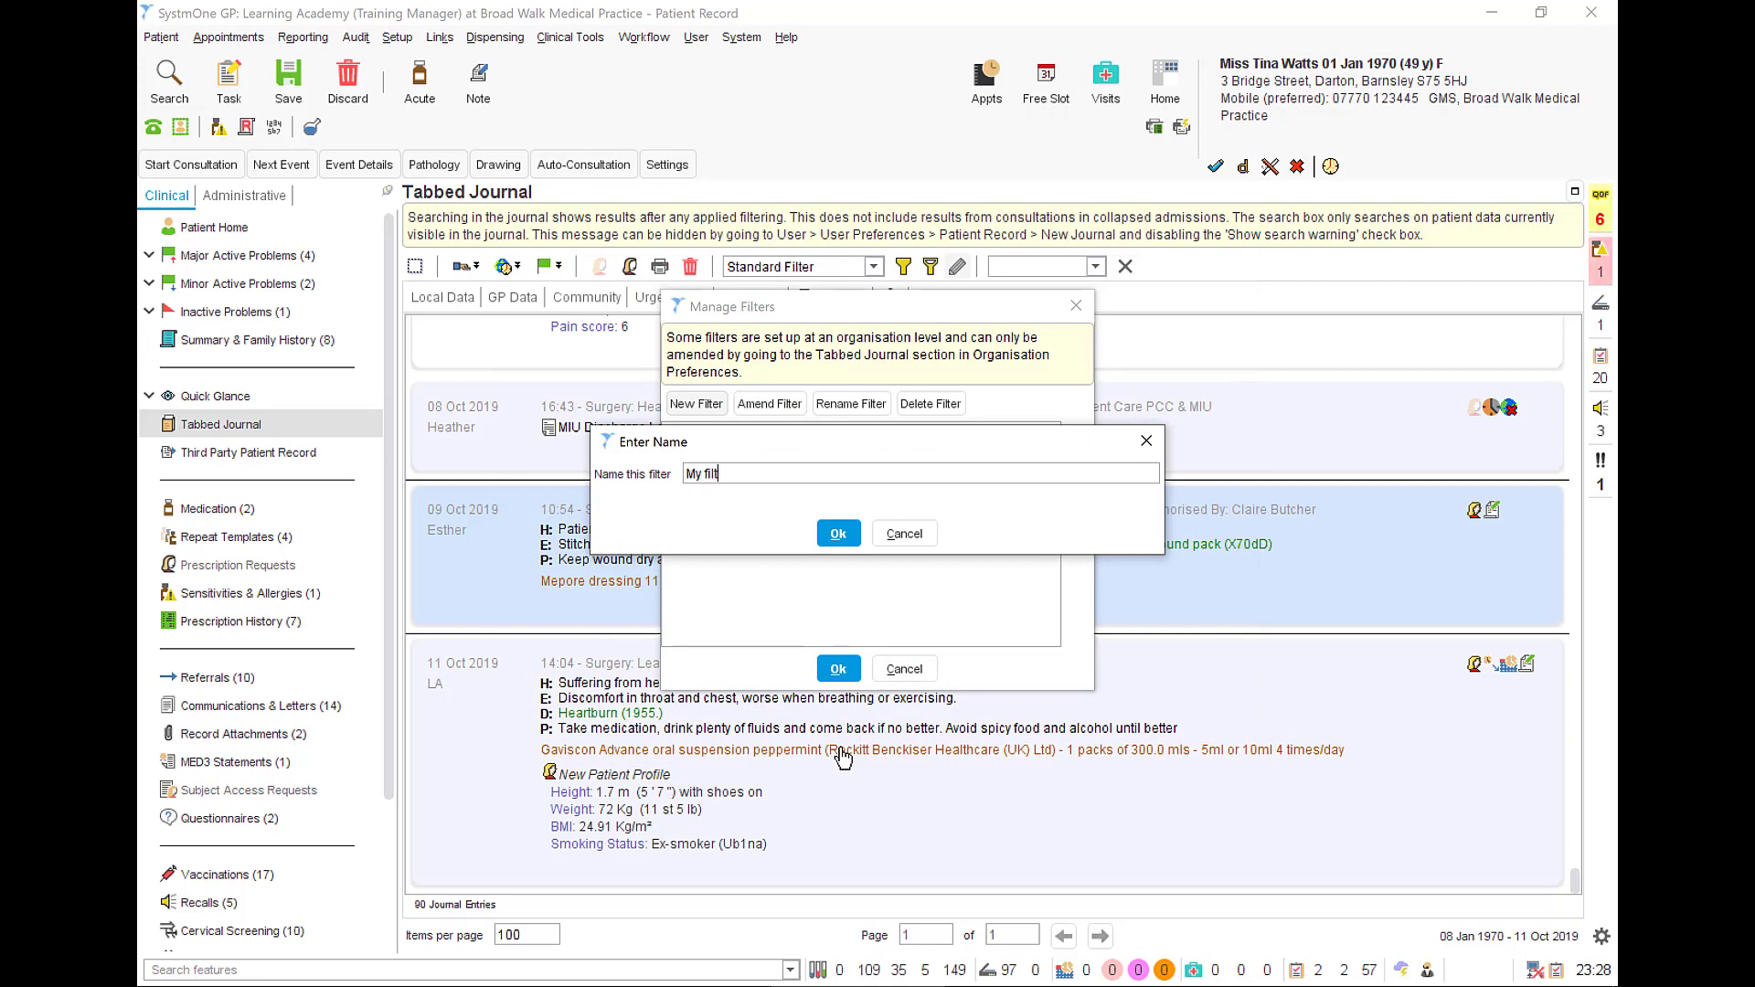
type("er")
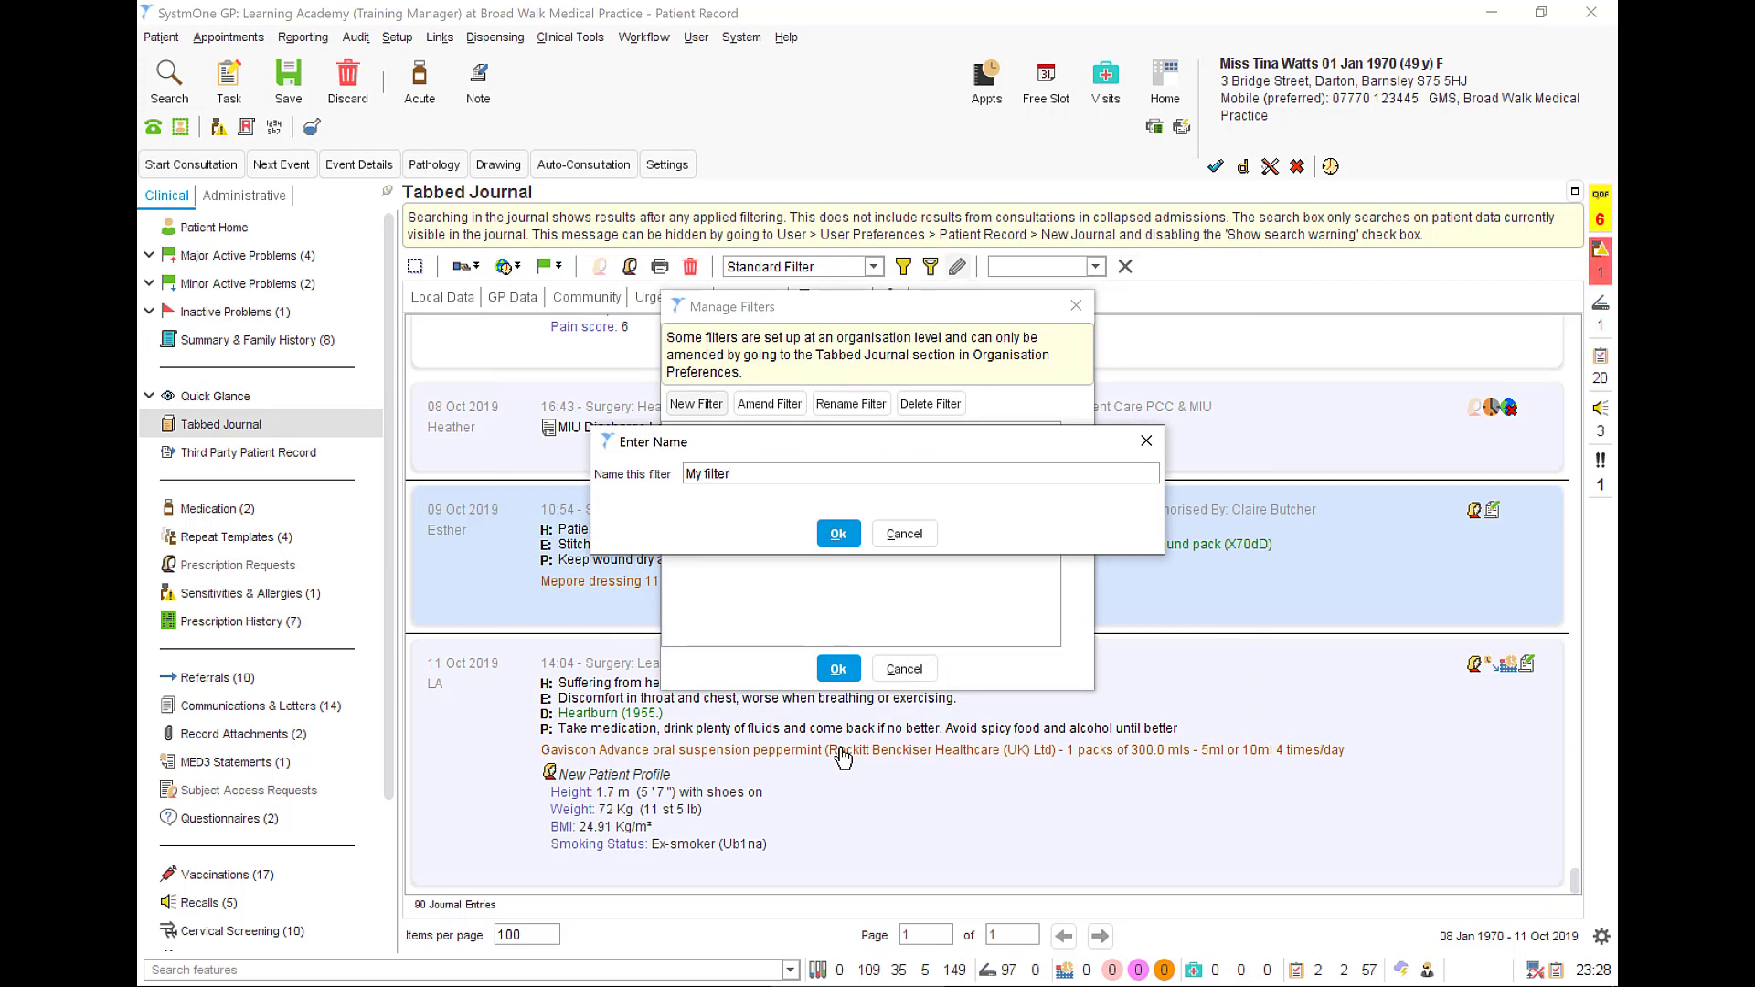
left_click(838, 534)
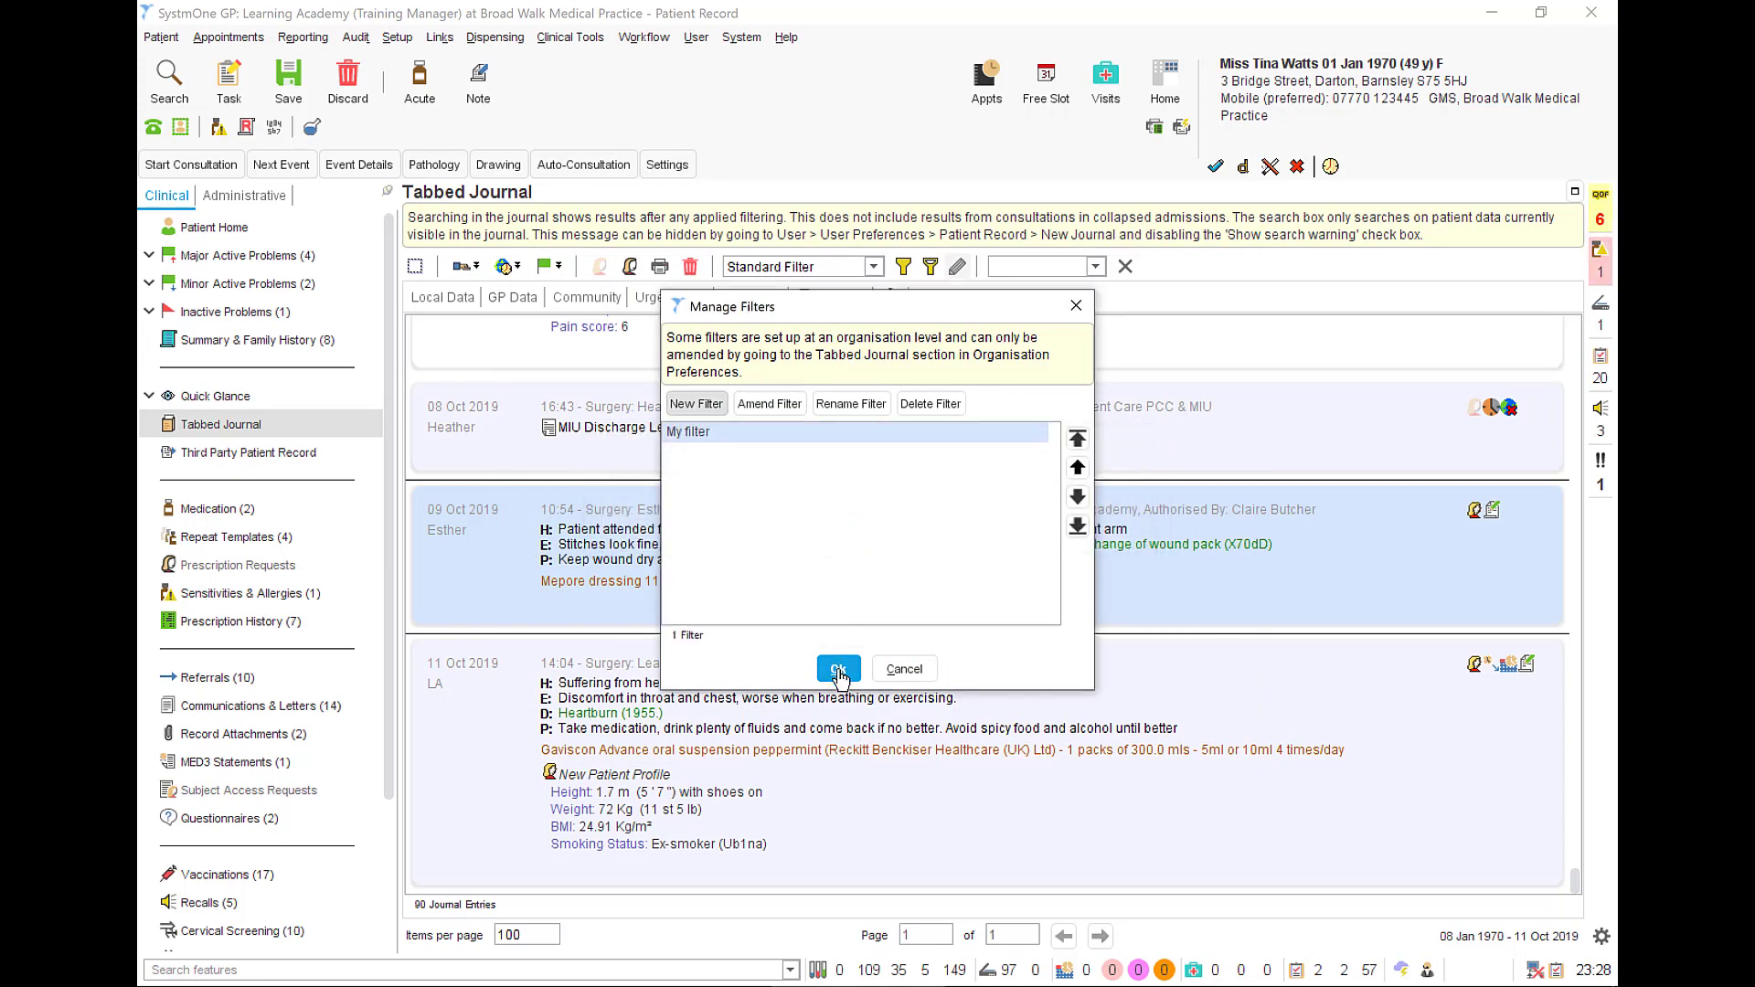
left_click(838, 668)
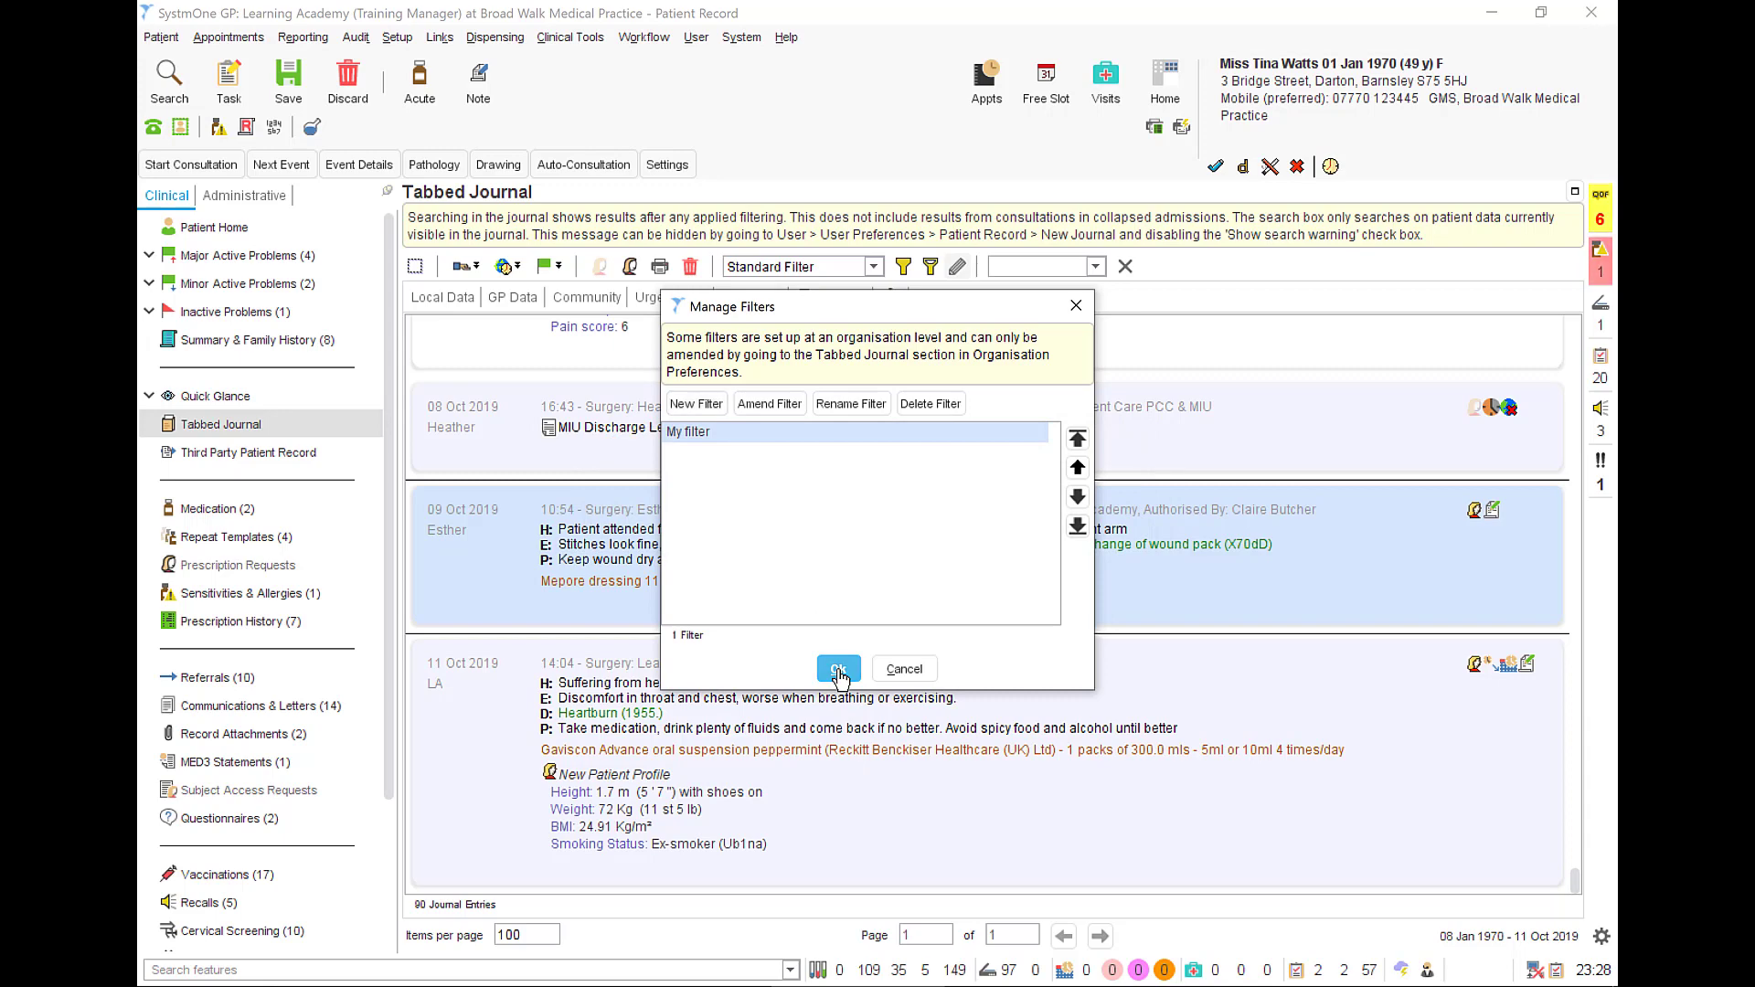
left_click(874, 267)
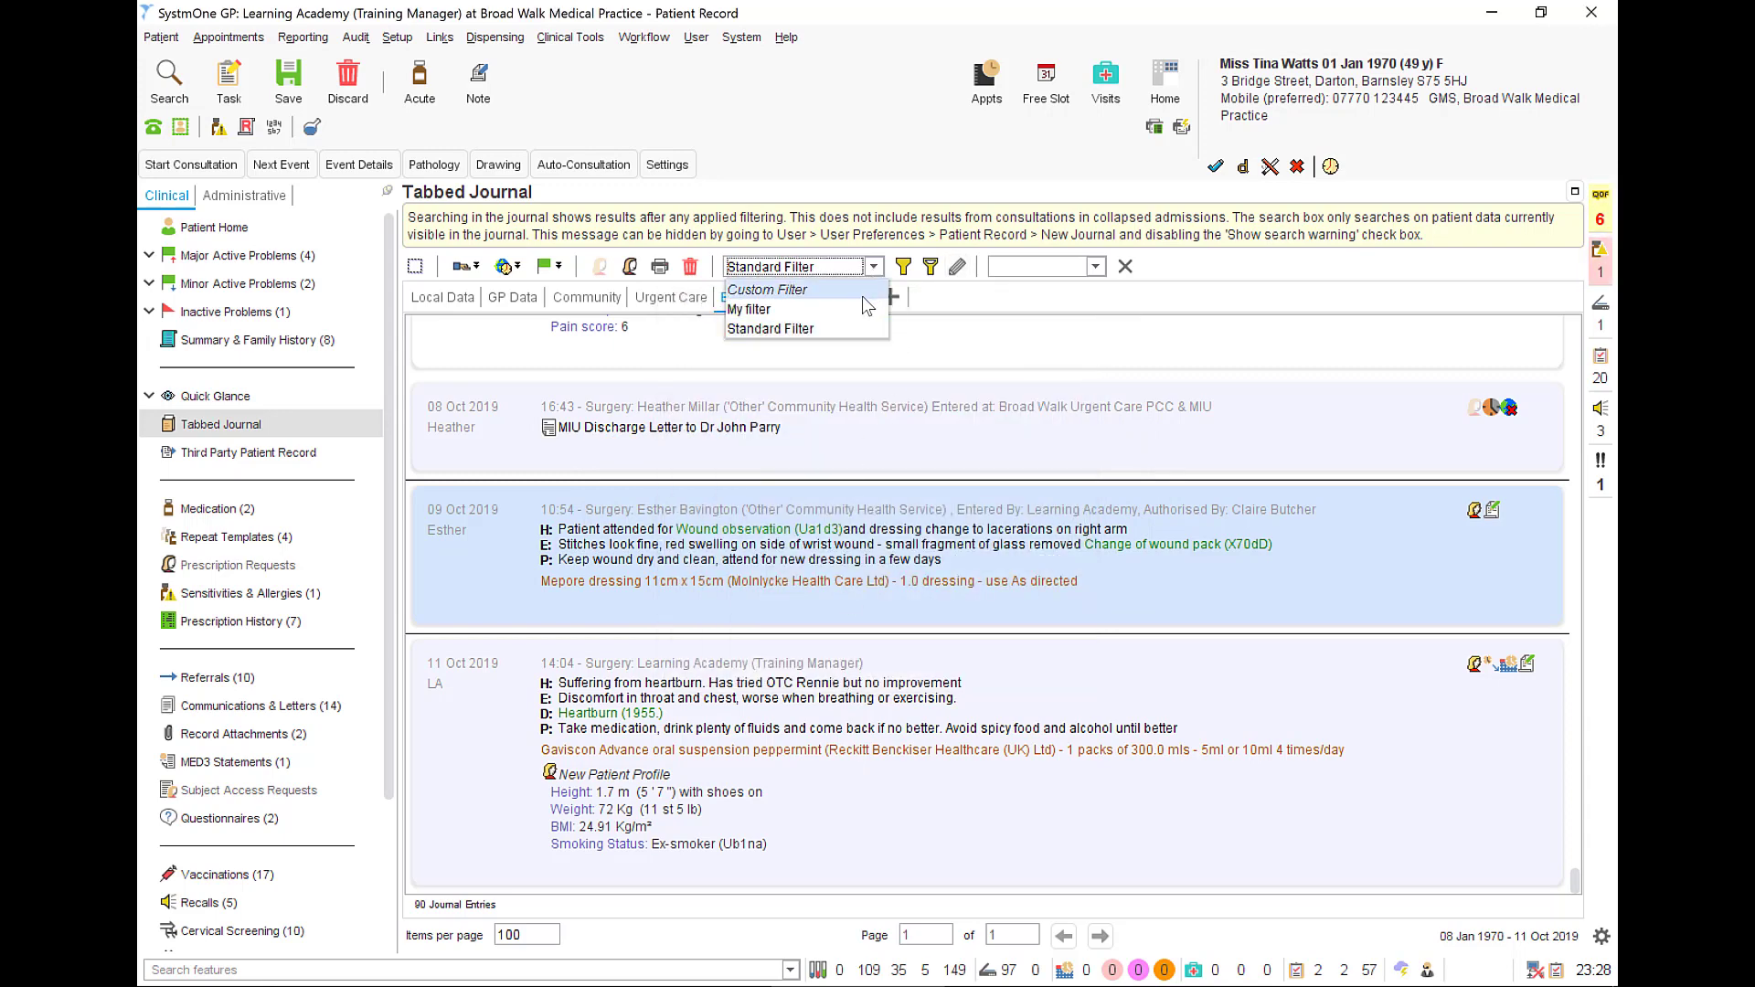
left_click(863, 310)
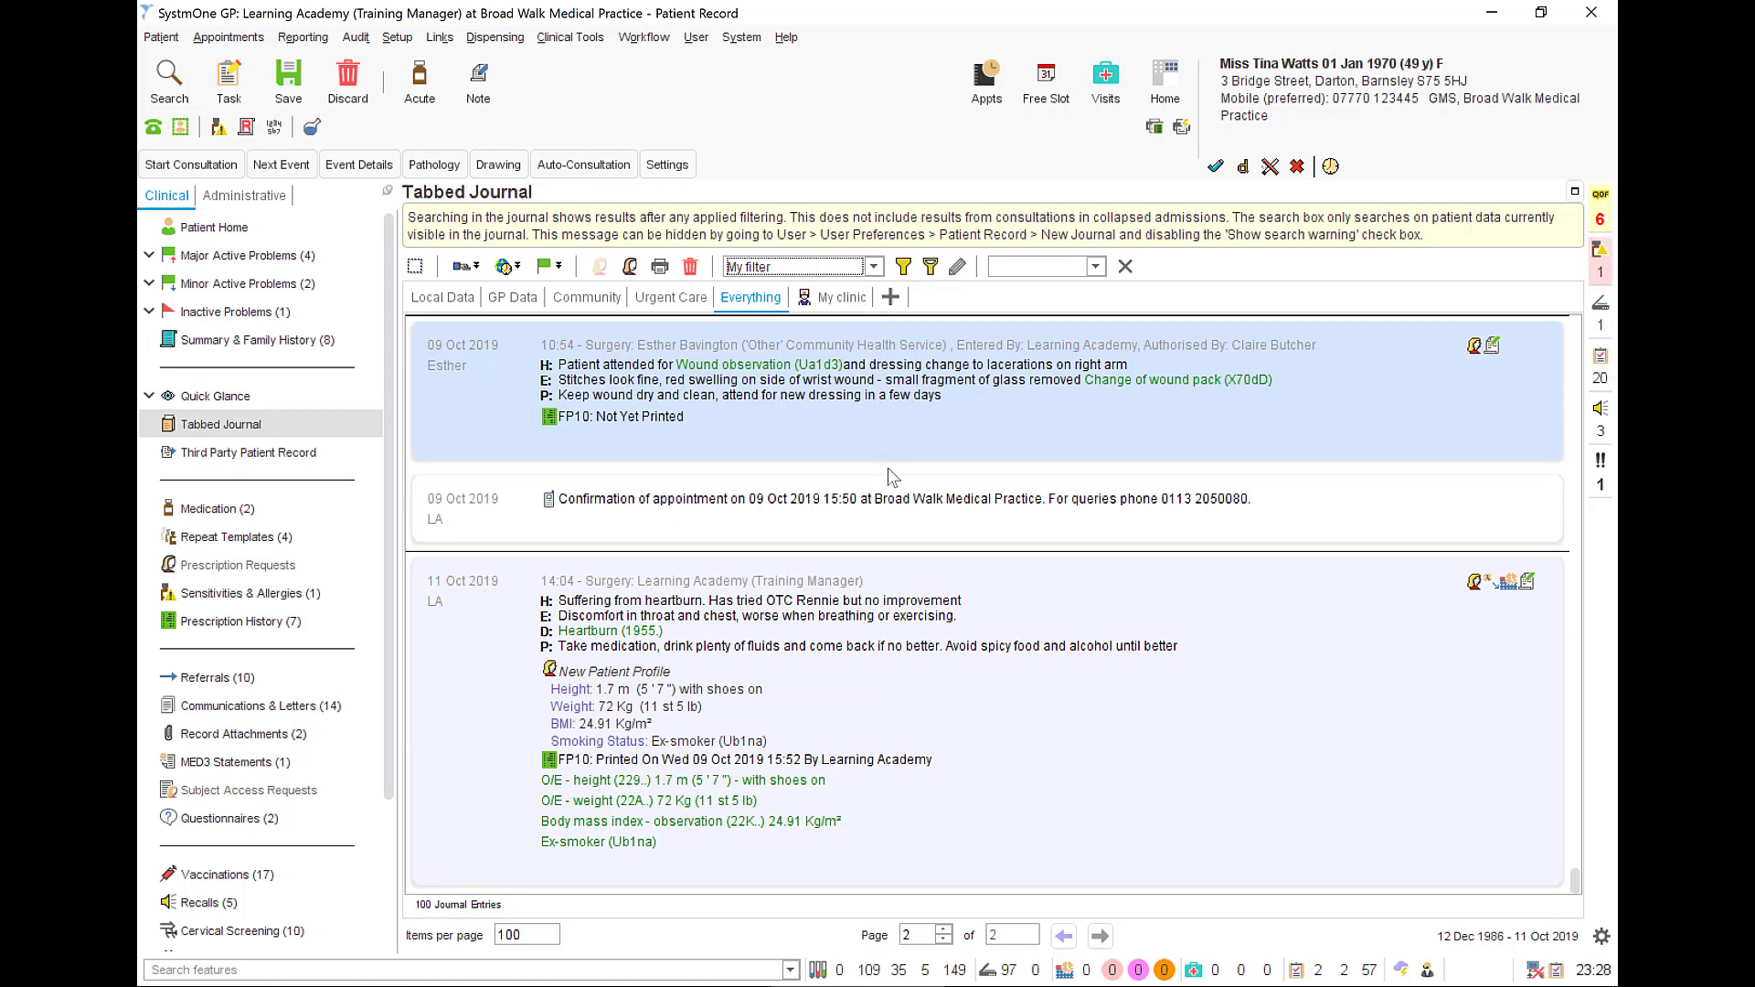
Step: Show the My clinic journal and search its entries for "wound"
left_click(838, 299)
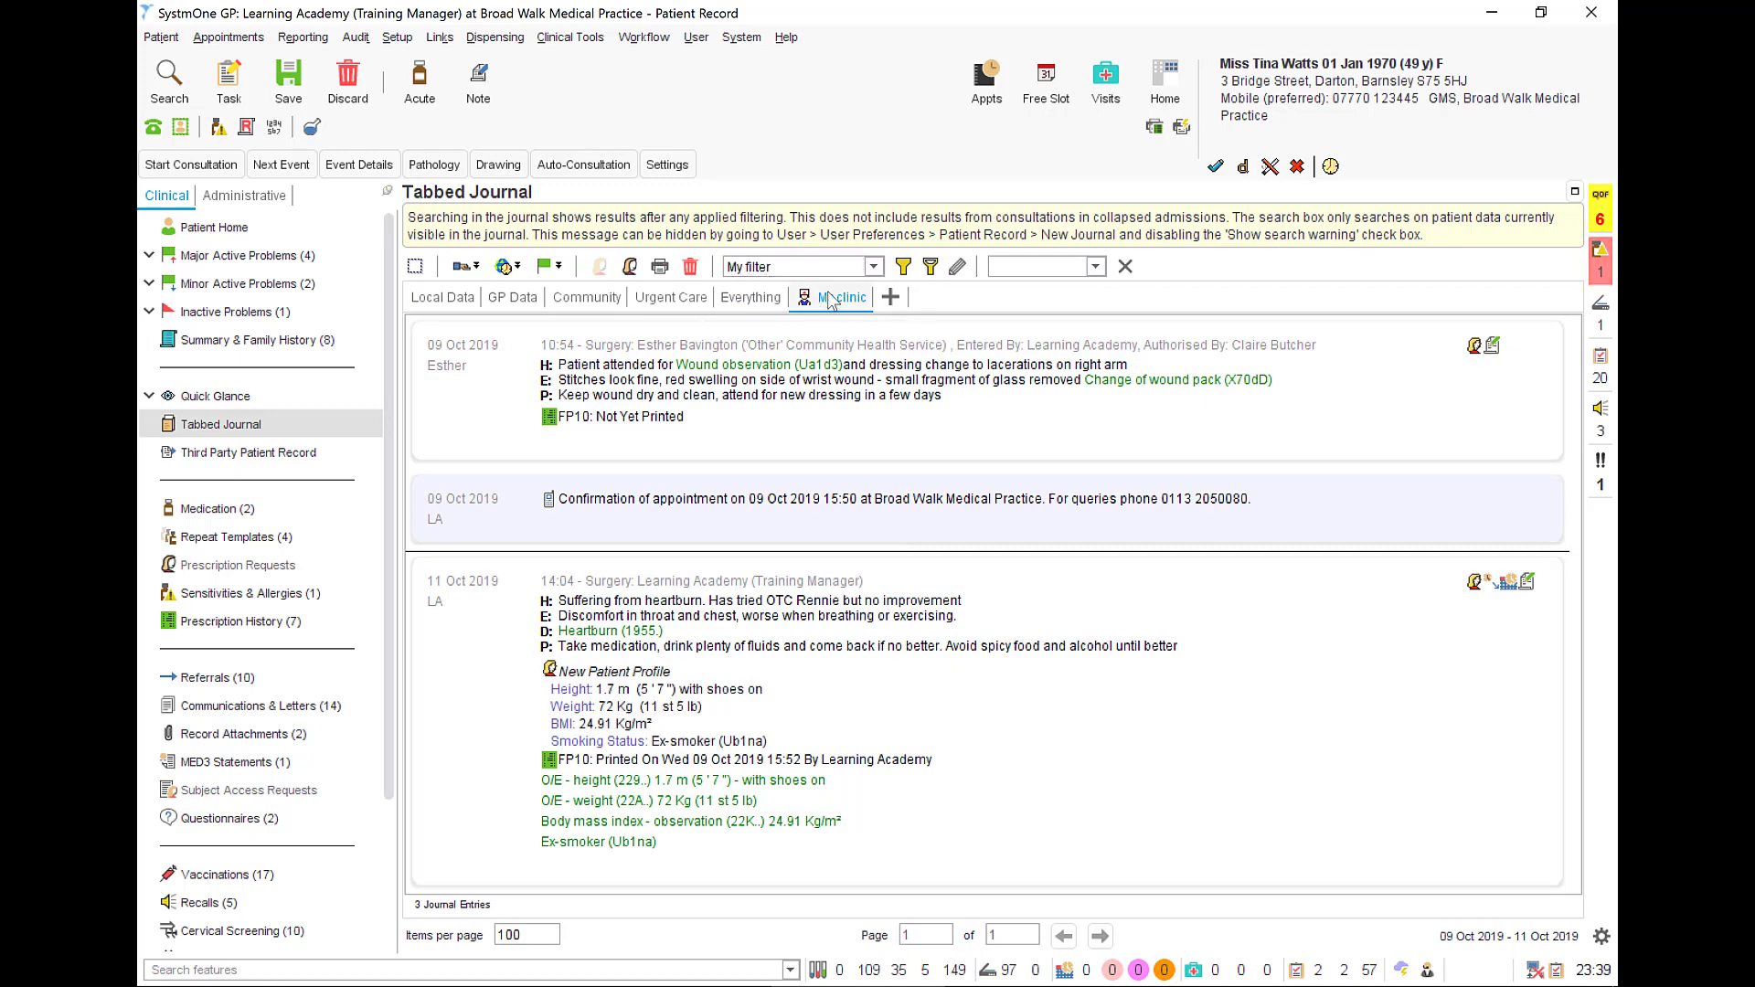
left_click(1035, 264)
type("wound")
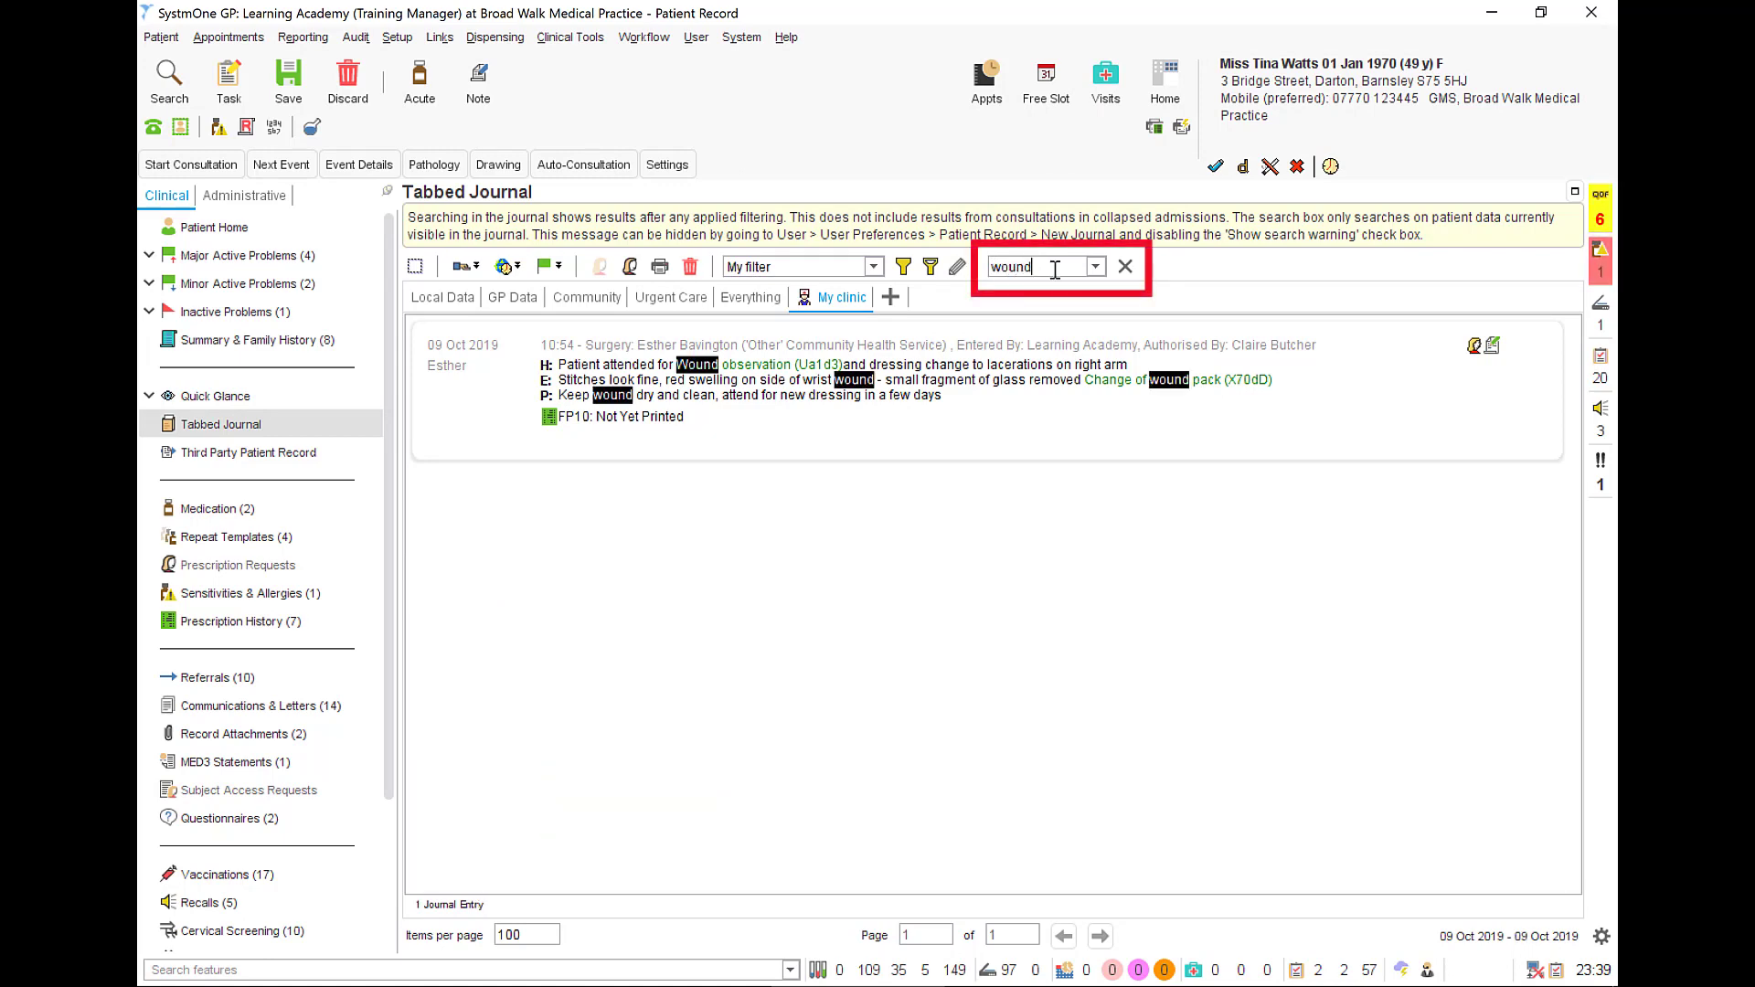
Step: Replace the journal search text with "stitches" to find matching entries in My clinic
key("BackSpace")
key("BackSpace")
key("BackSpace")
key("BackSpace")
key("BackSpace")
type("stitches")
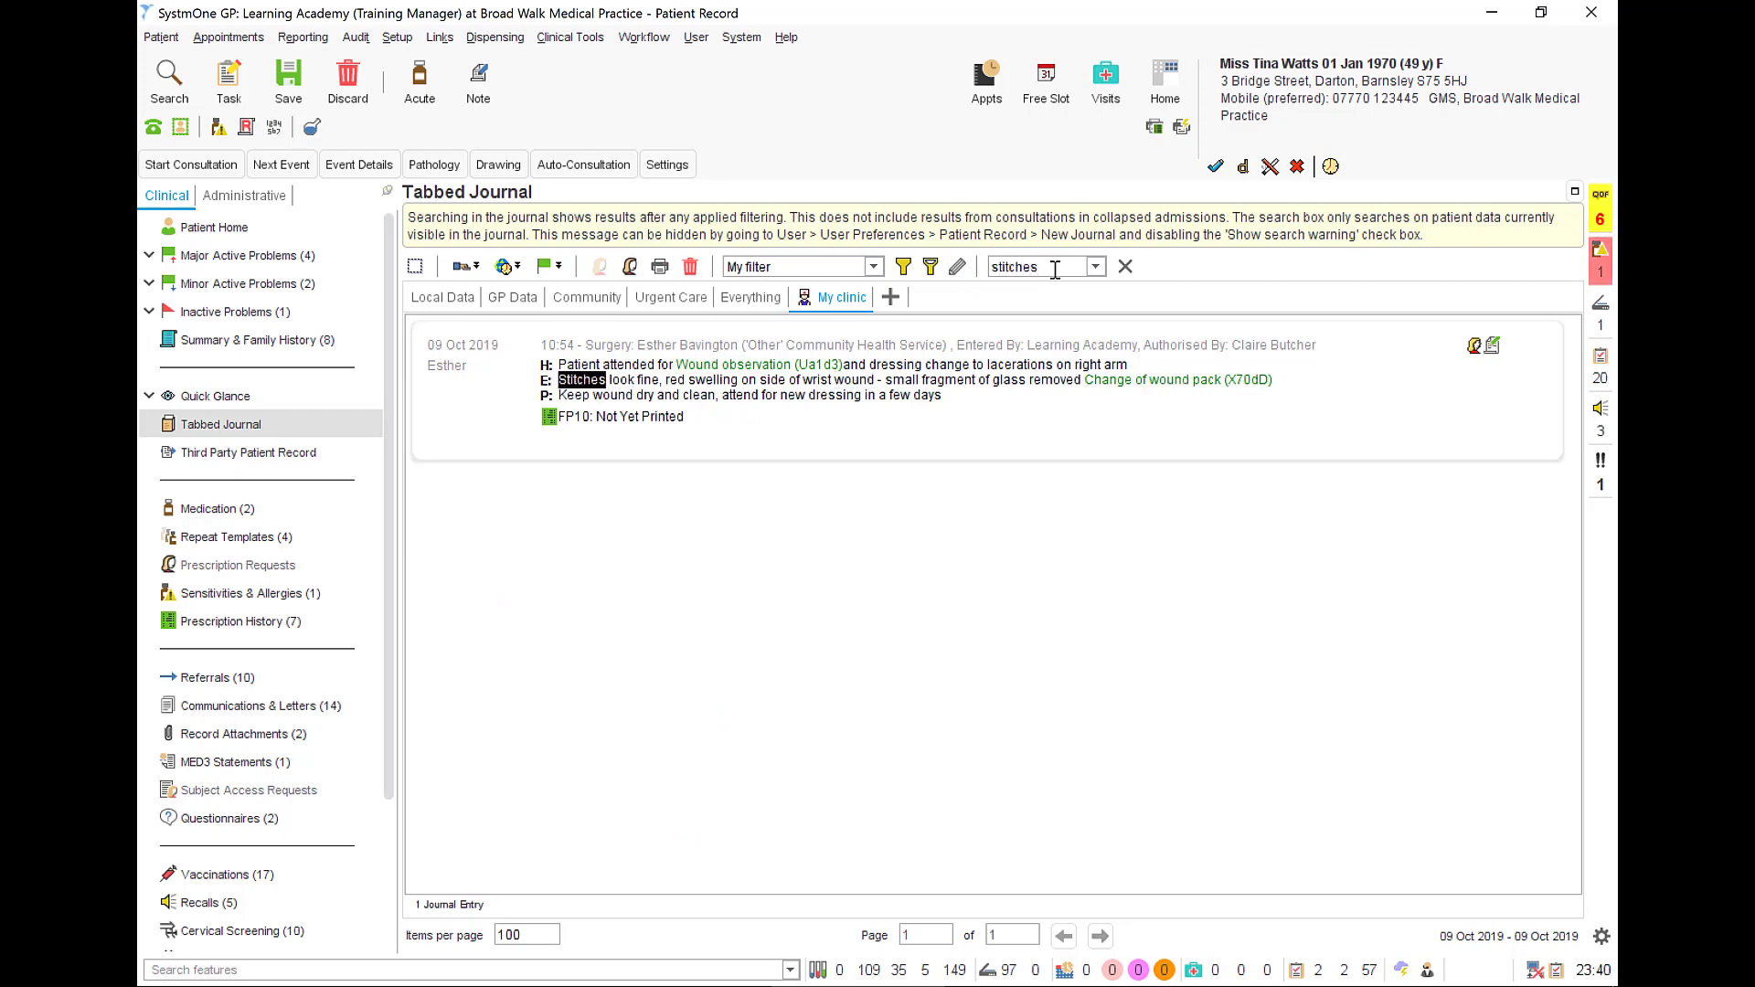
Step: Search the My clinic journal for "rash" instead, and clear the search text
key("BackSpace")
key("BackSpace")
key("BackSpace")
key("BackSpace")
key("BackSpace")
key("BackSpace")
key("BackSpace")
key("BackSpace")
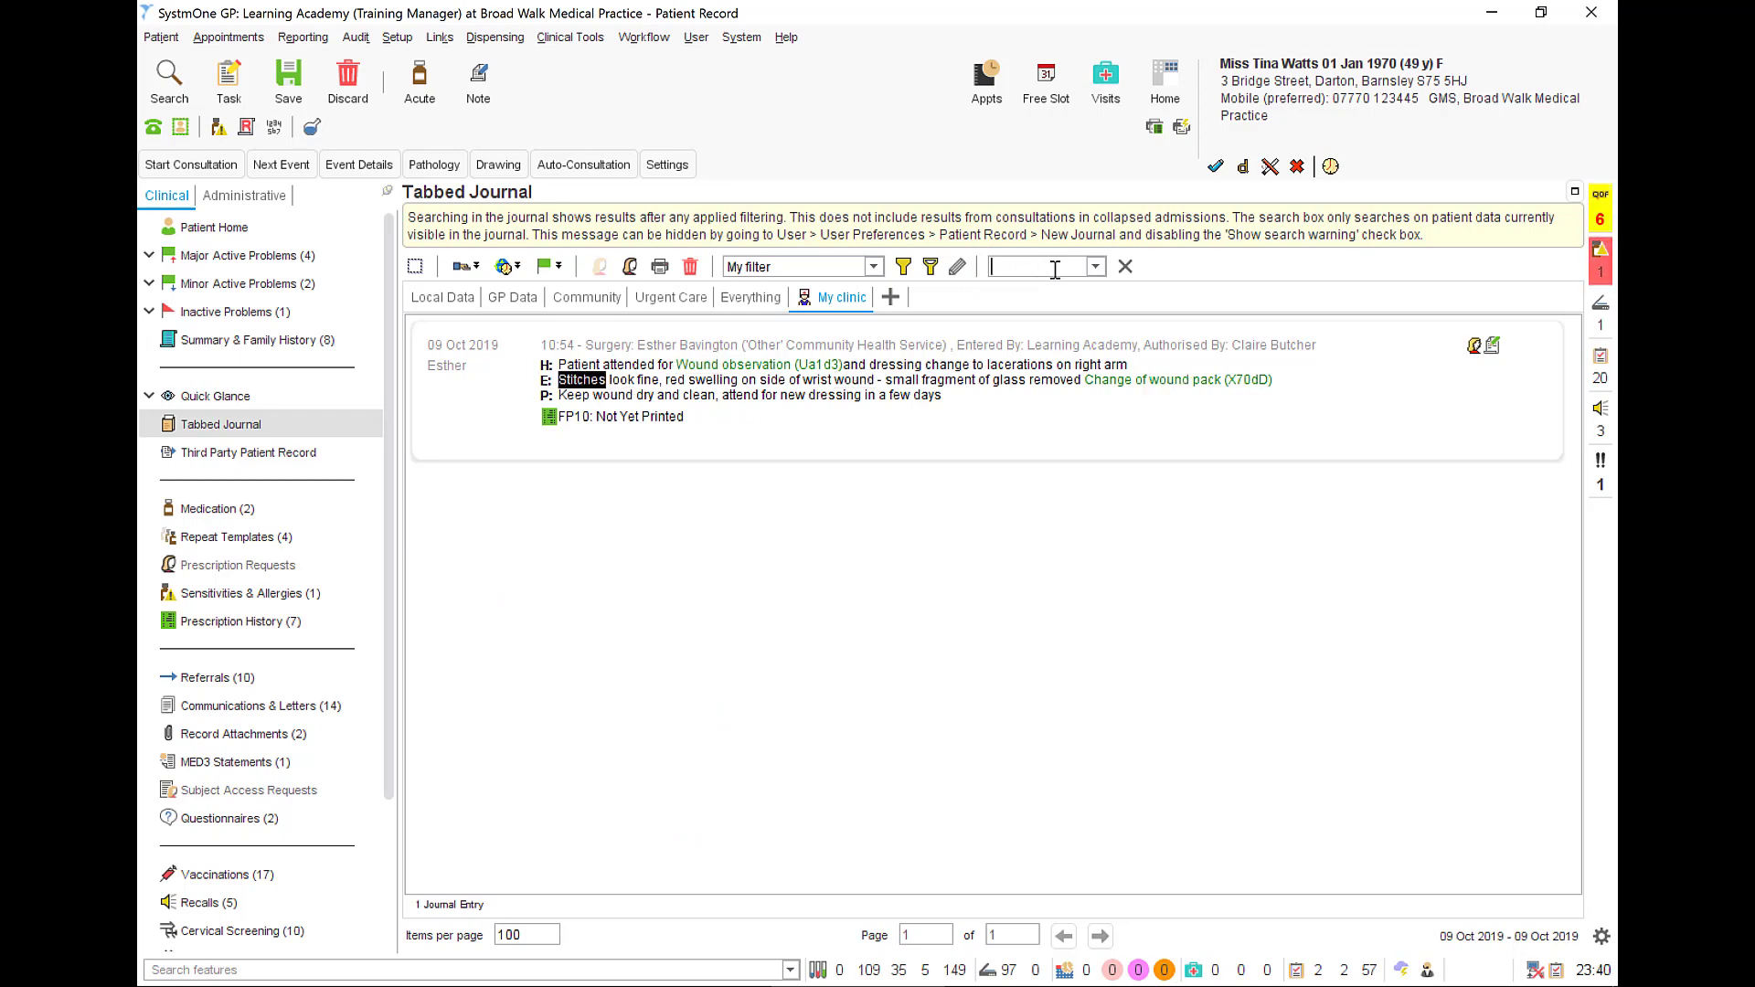
type("rash")
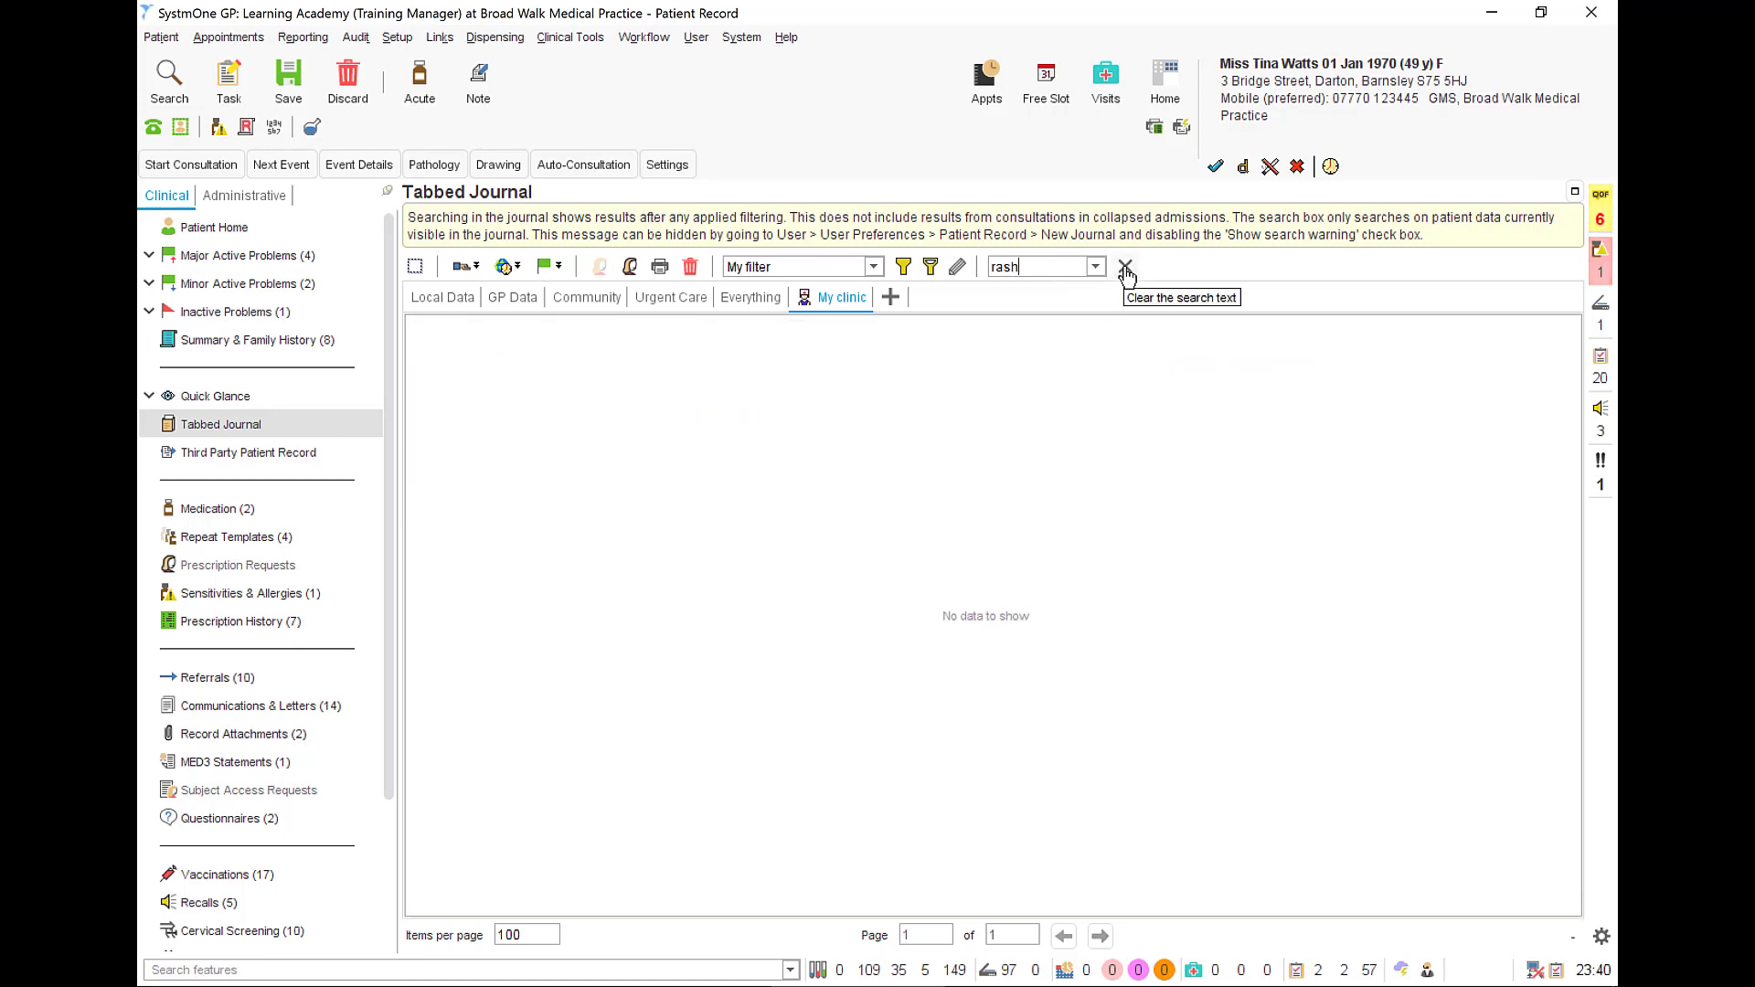
left_click(1126, 267)
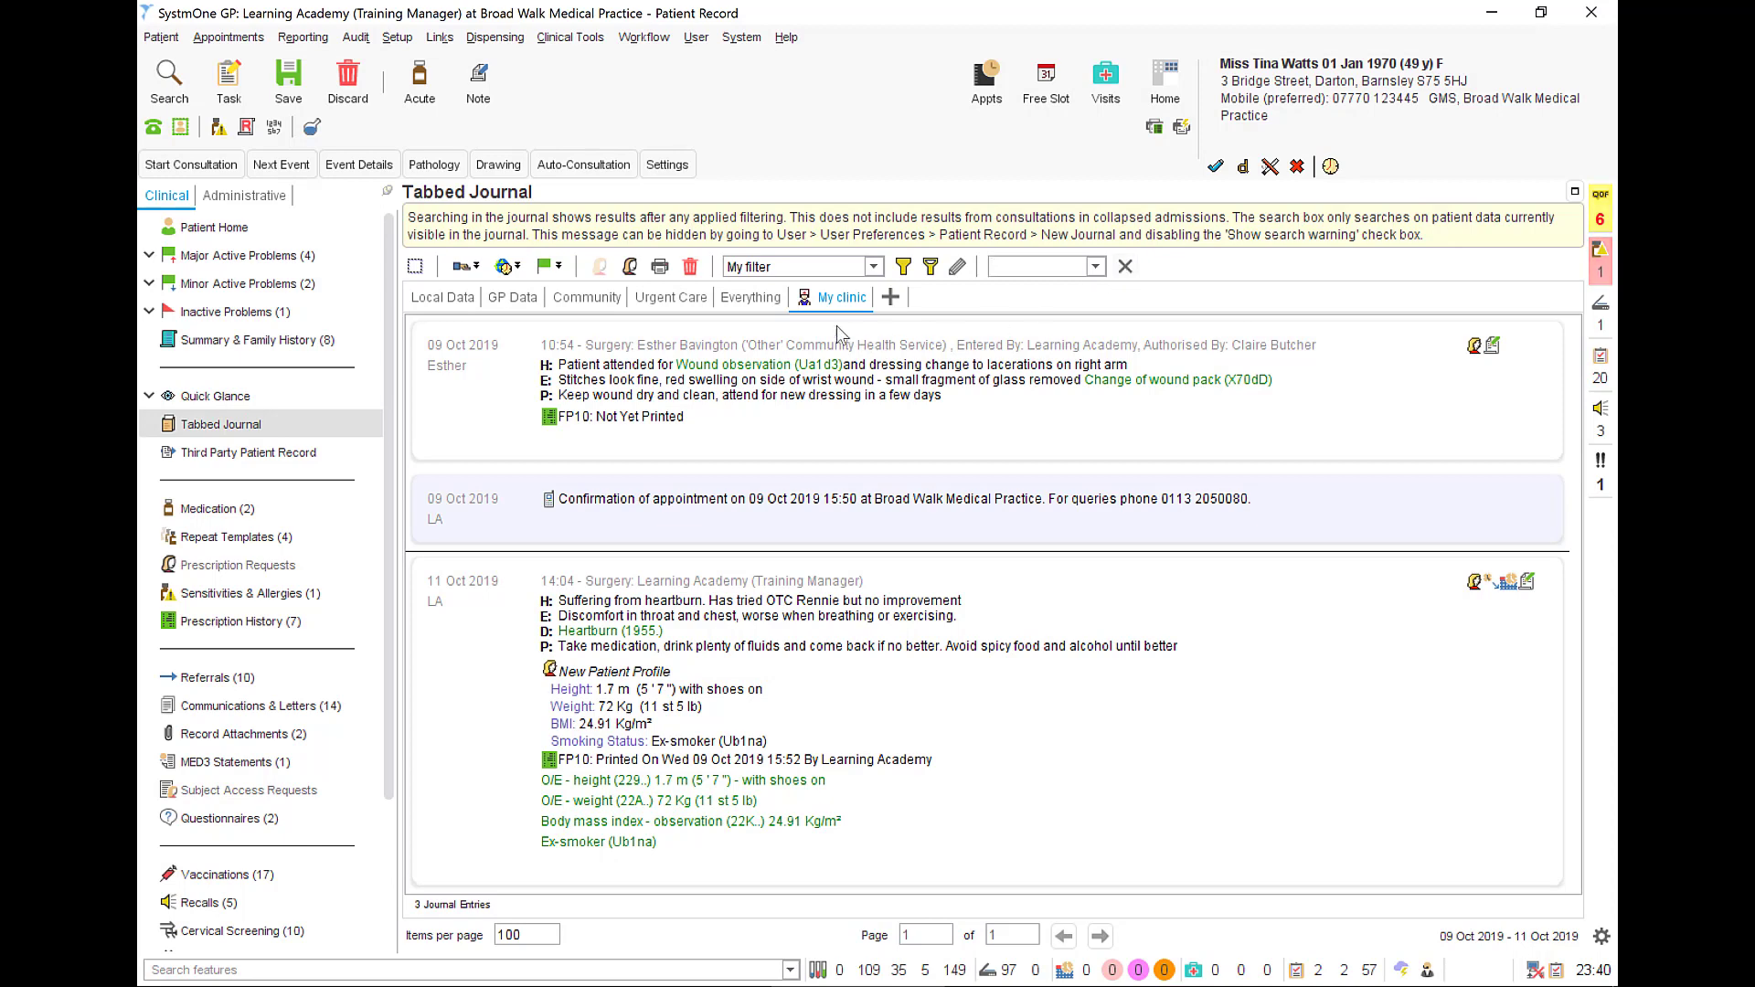
Step: Repeat the recent "rash" search in the Everything journal, and clear the search text
left_click(757, 302)
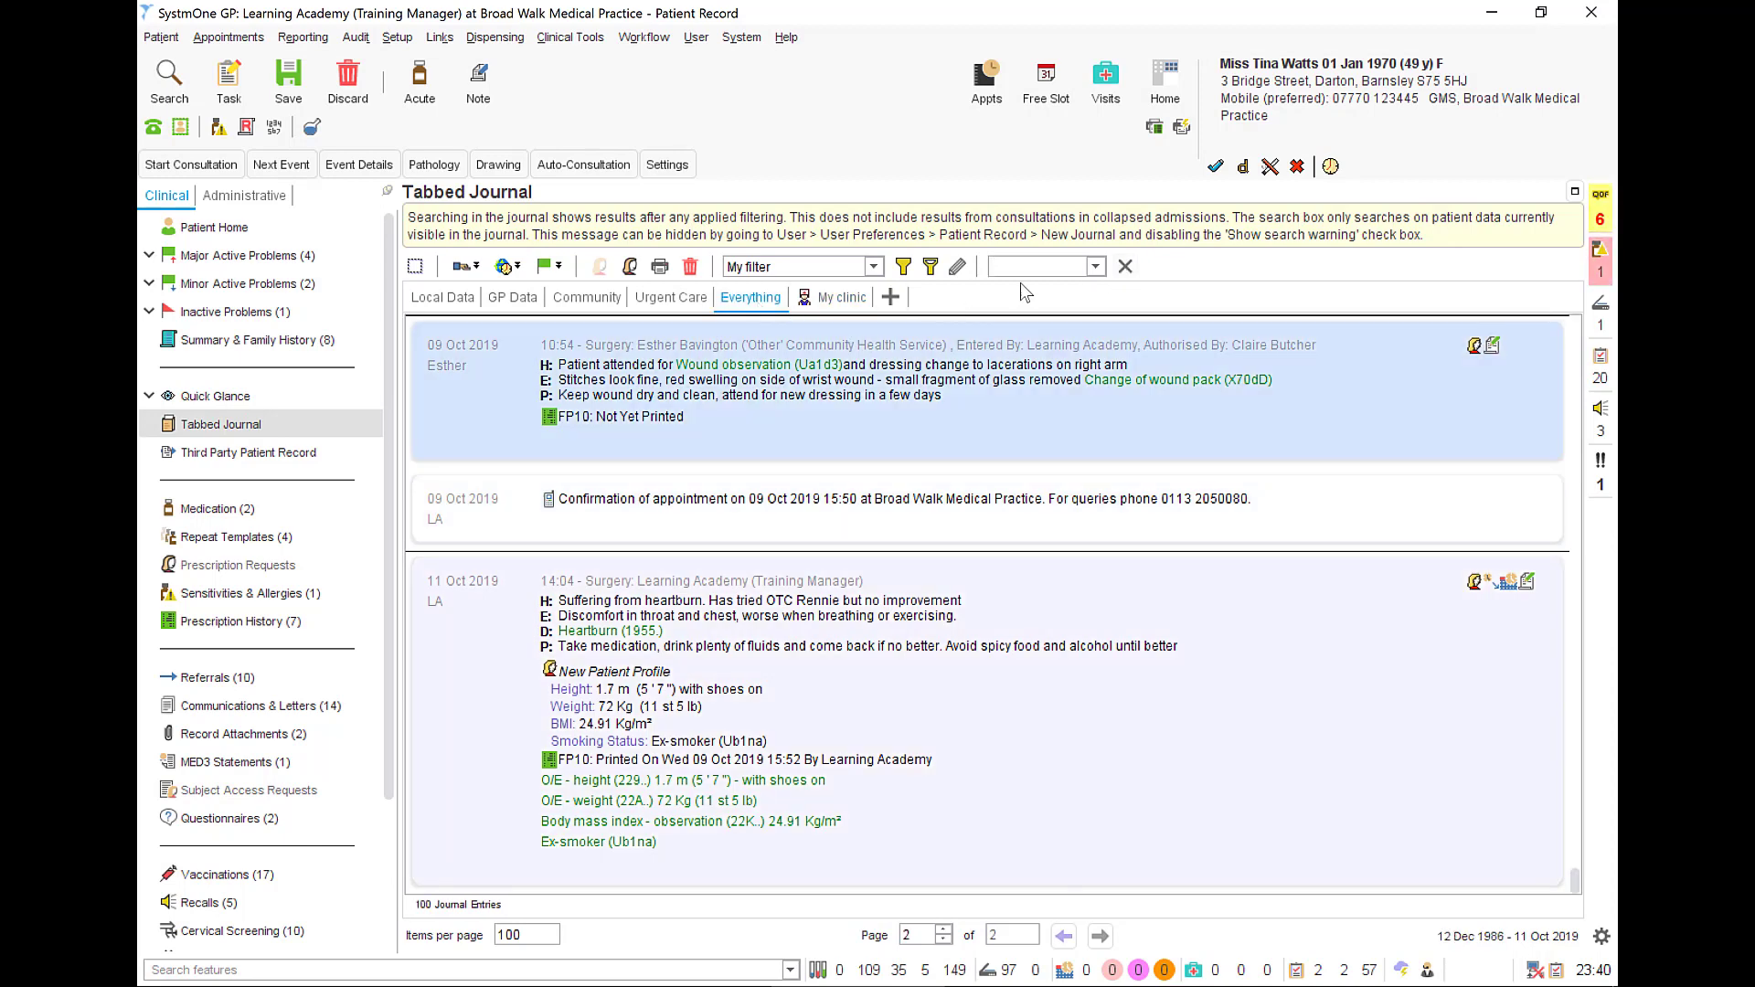
left_click(1095, 267)
left_click(1068, 287)
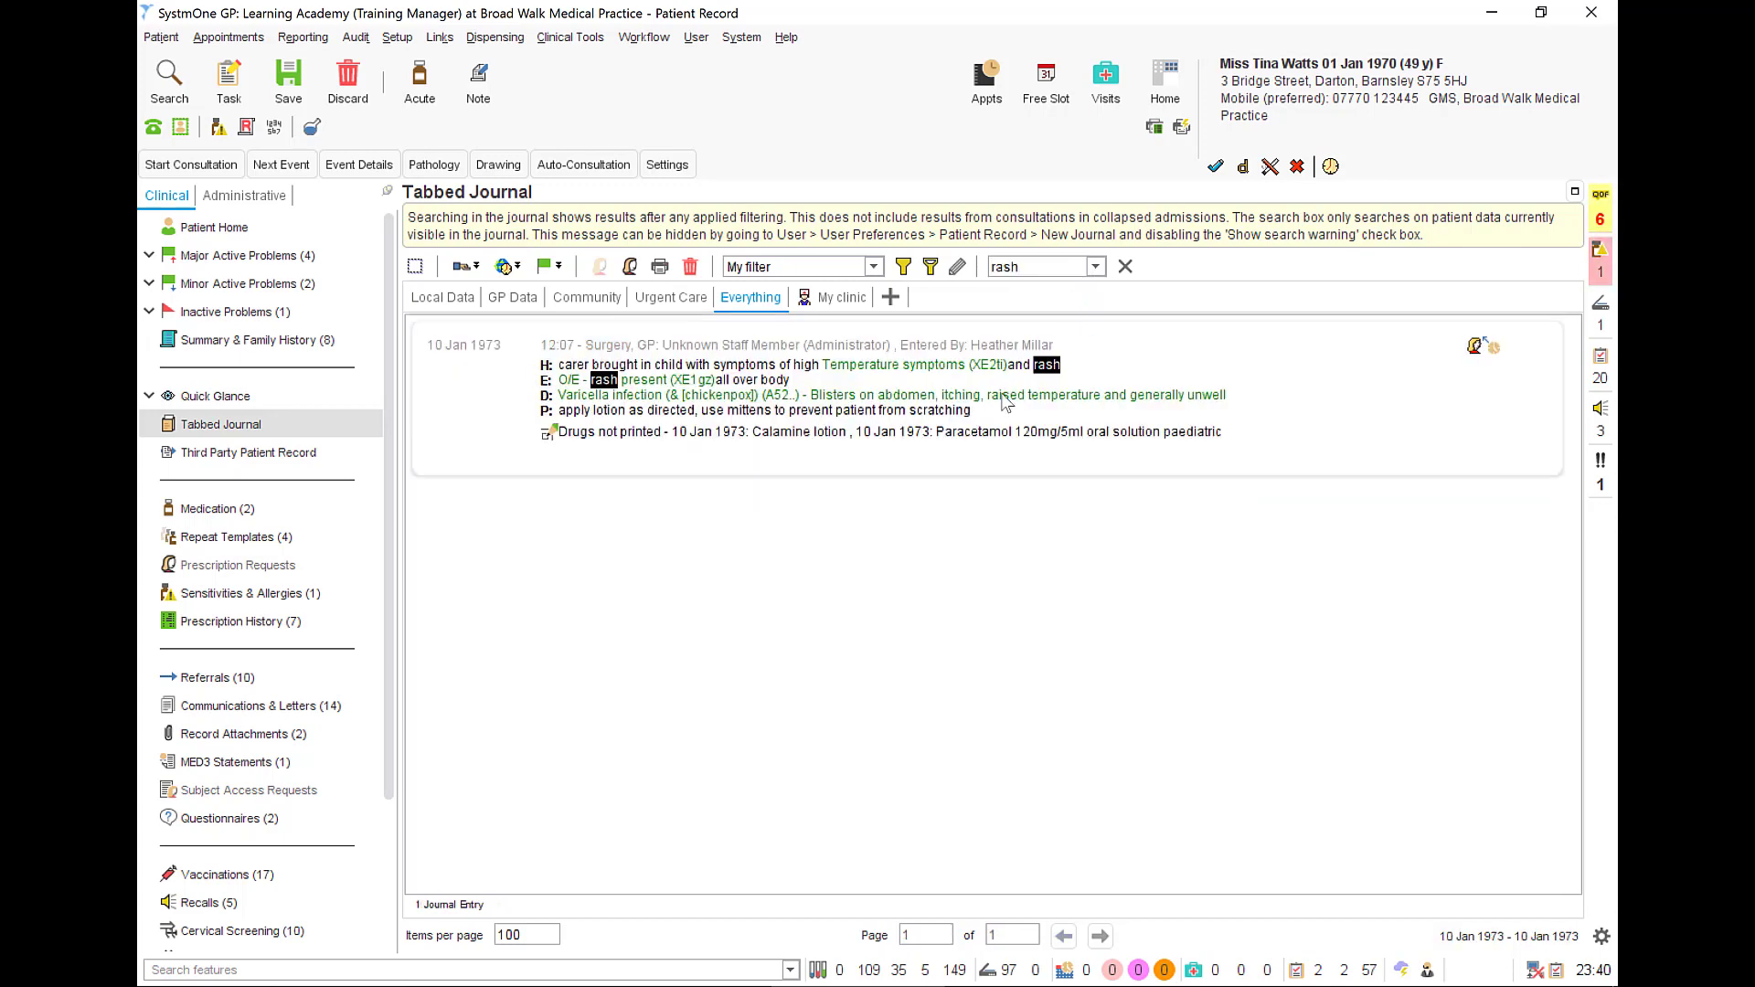
left_click(1124, 275)
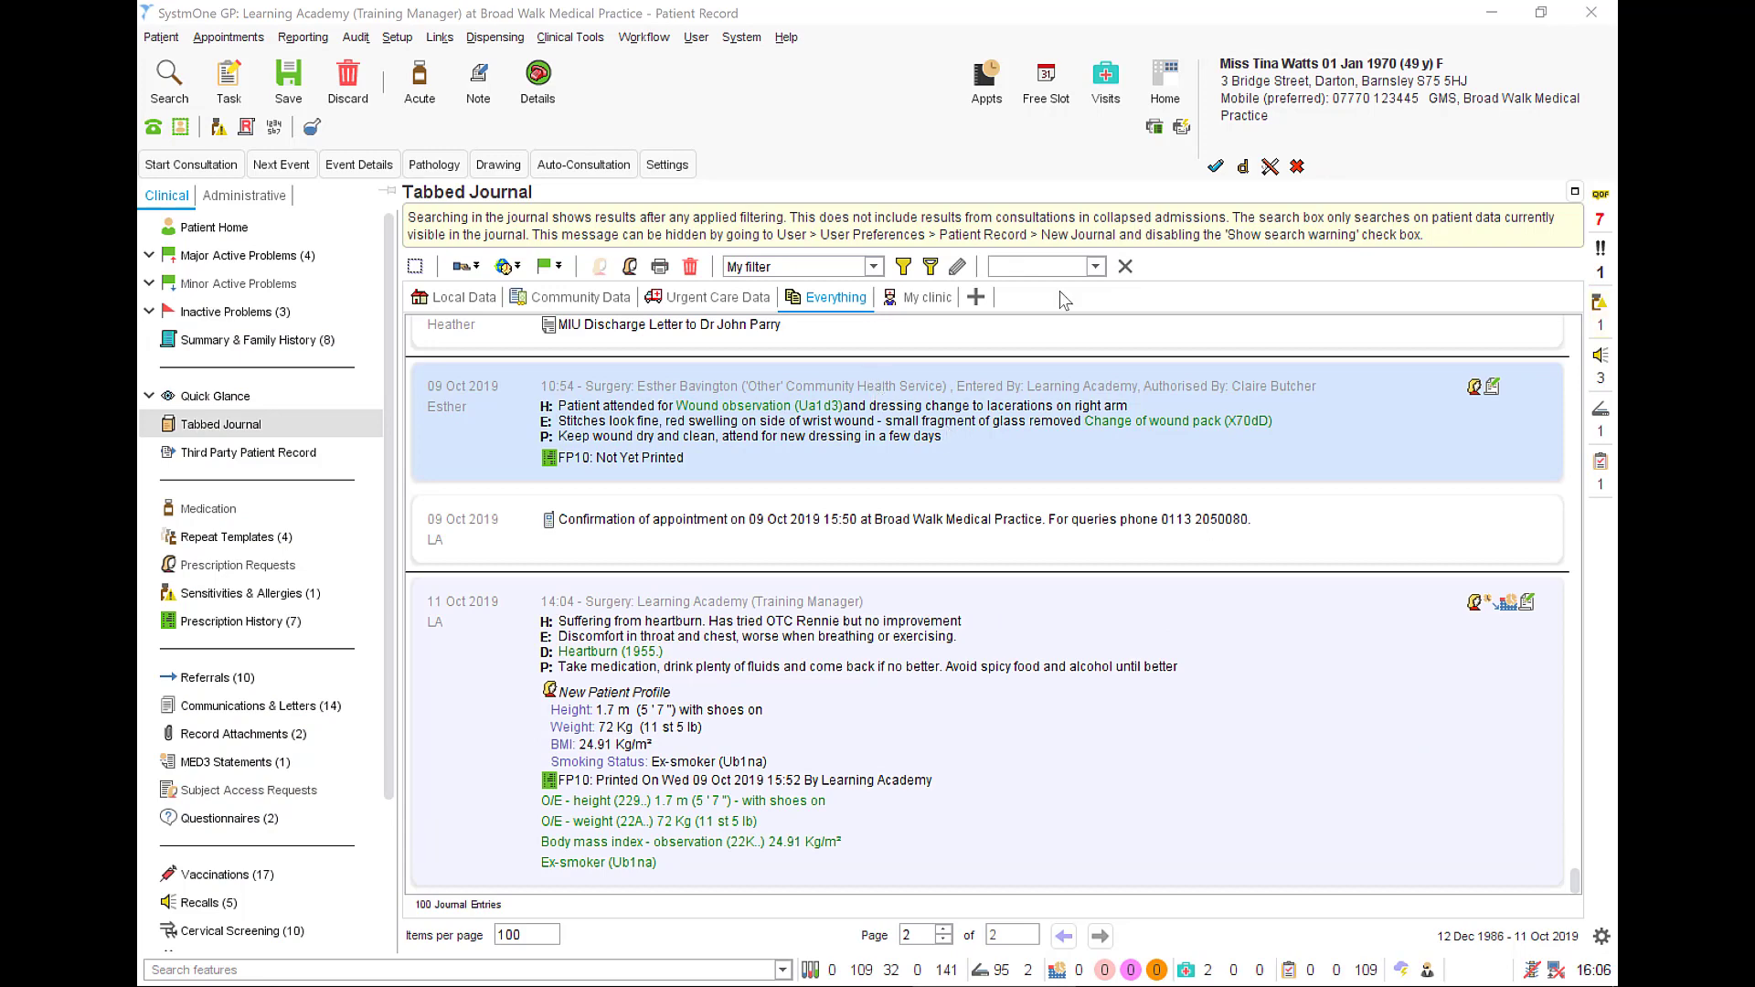
Step: Hide the 09 Oct 2019 10:54 wound consultation from the online record, with "private" as the supporting note
left_click(895, 409)
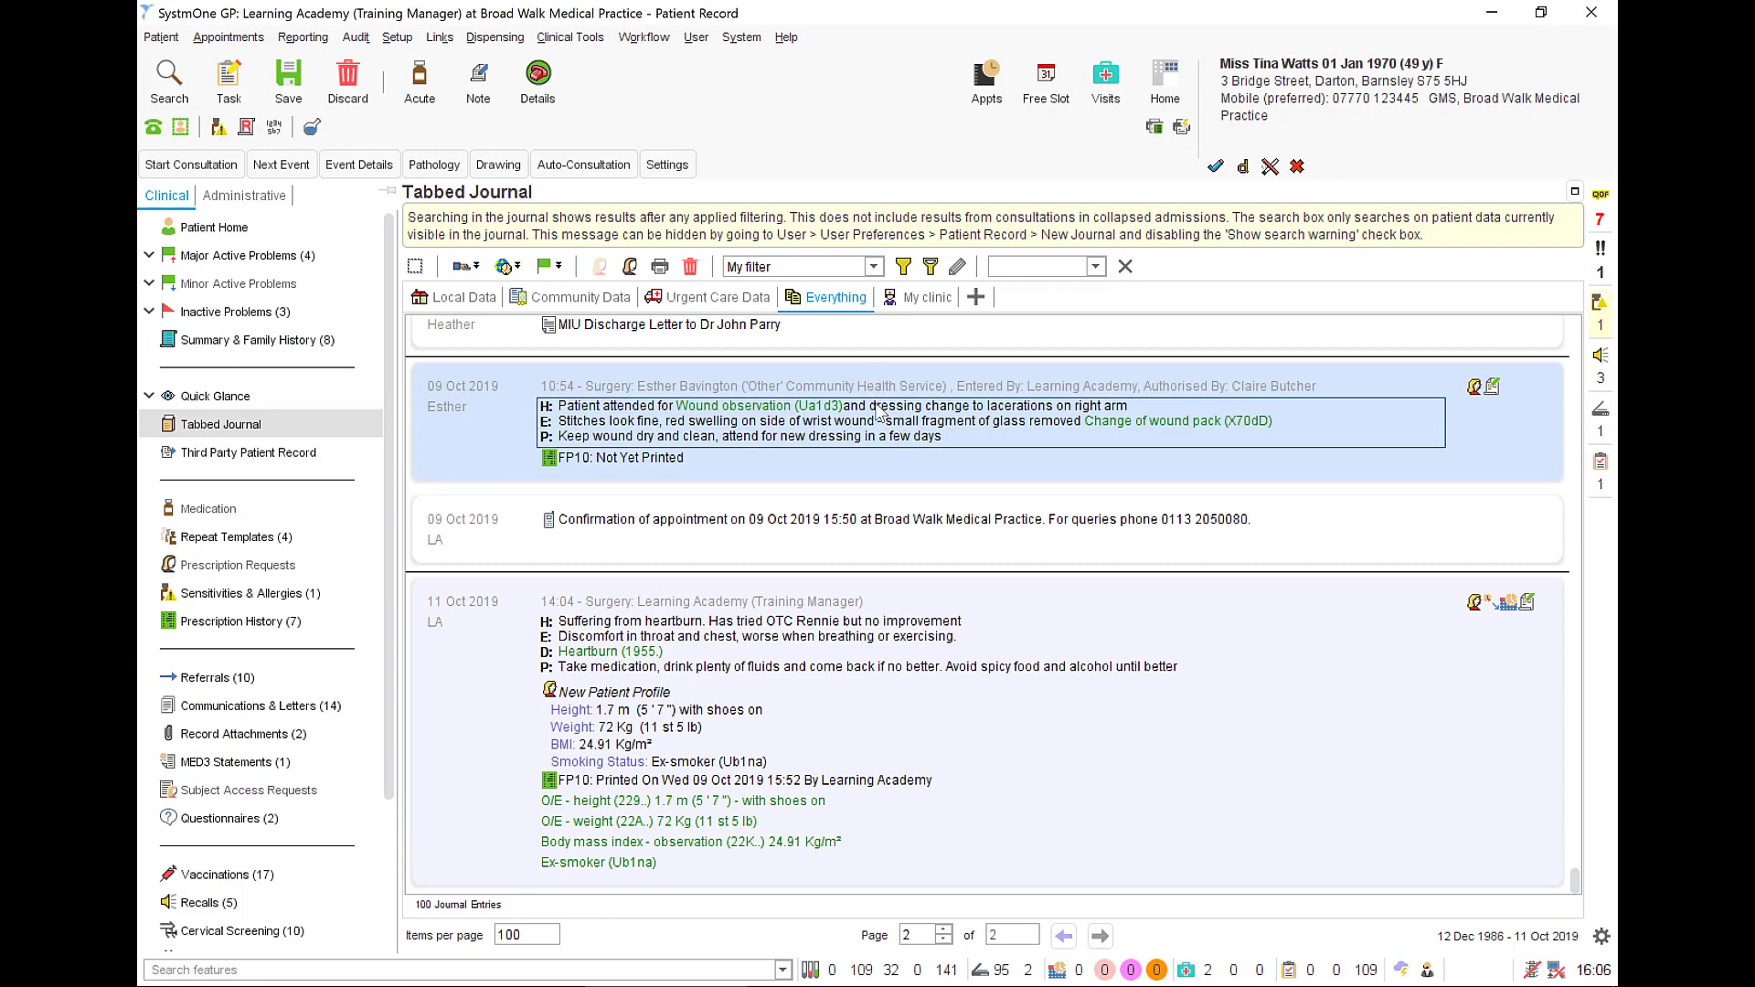
left_click(504, 266)
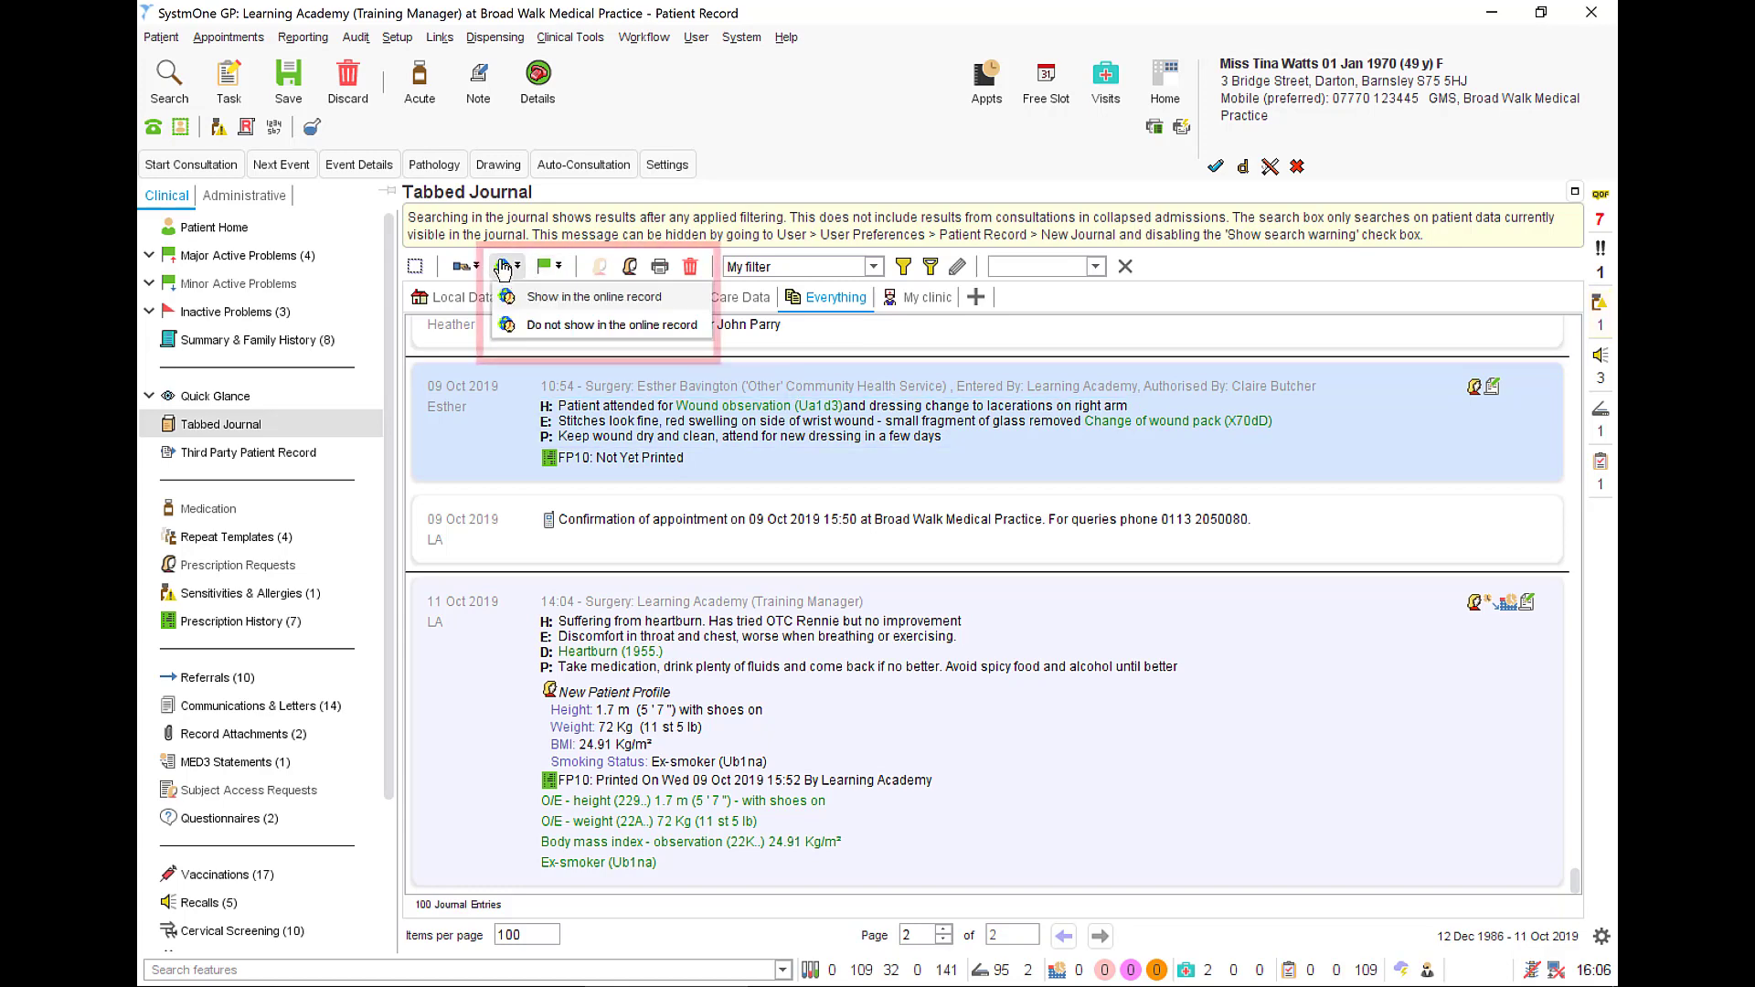
left_click(579, 327)
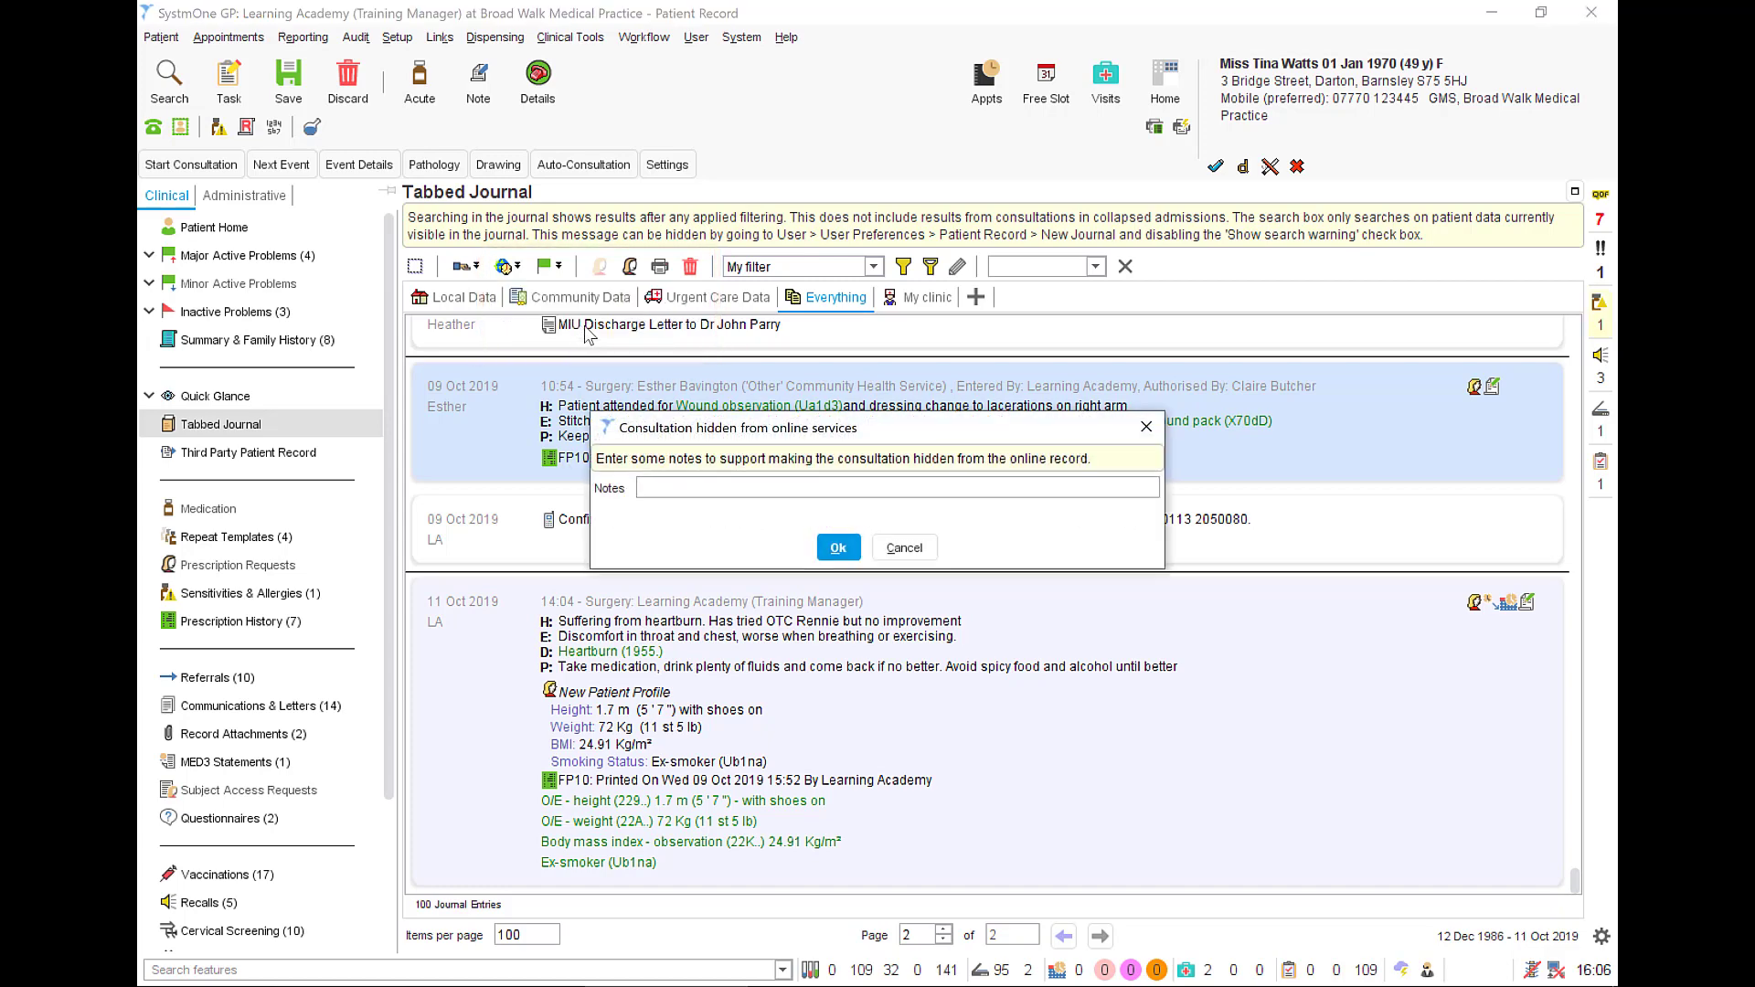
type("private")
left_click(837, 546)
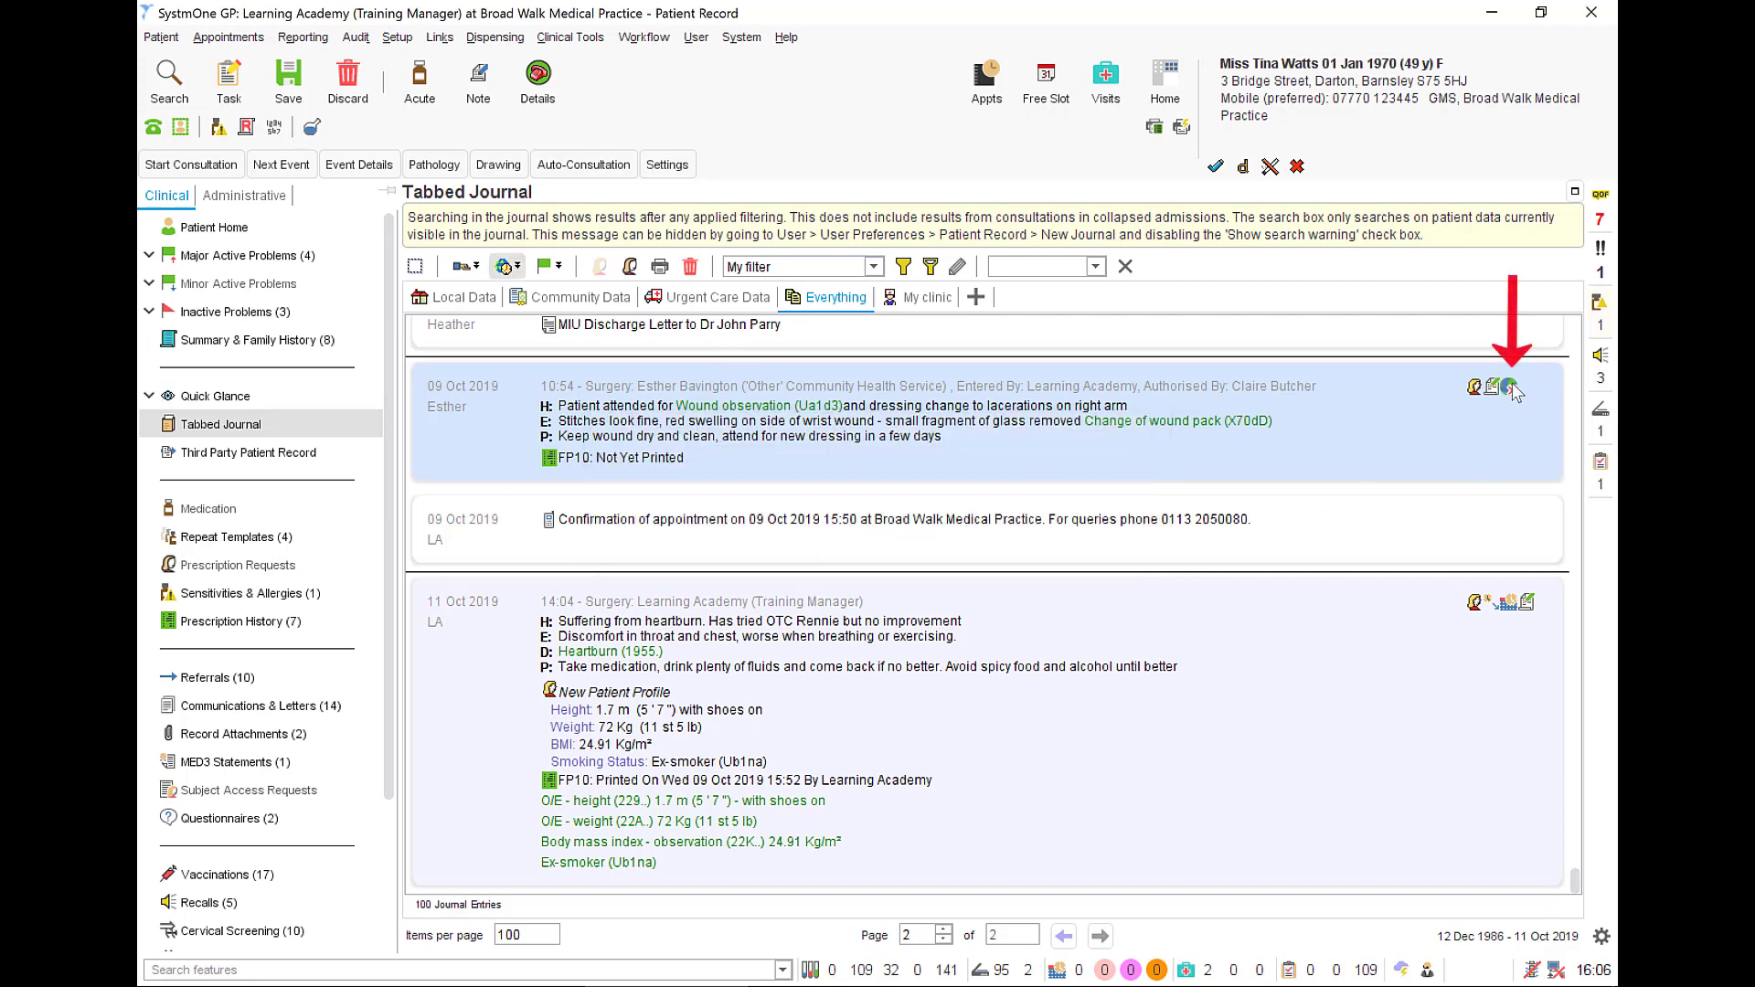
mouse_move(1513, 391)
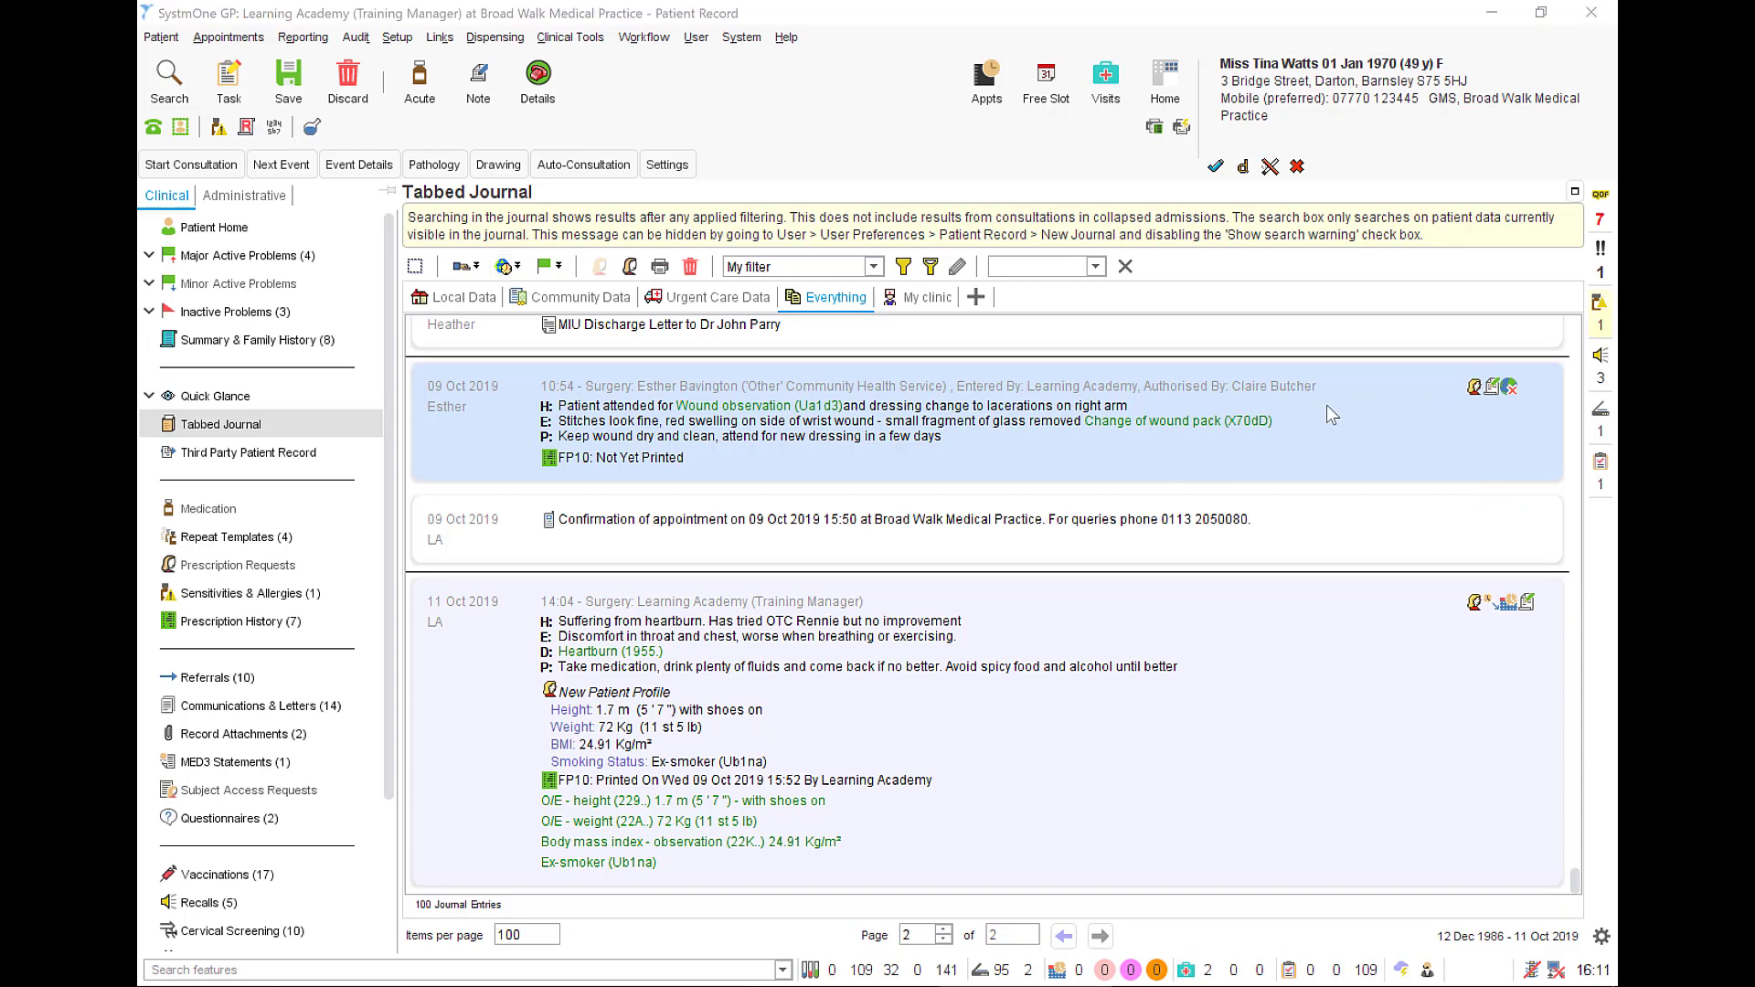
Step: Mark the 09 Oct 2019 10:54 wound consultation as a private event, confirming that the patient has agreed
left_click(976, 432)
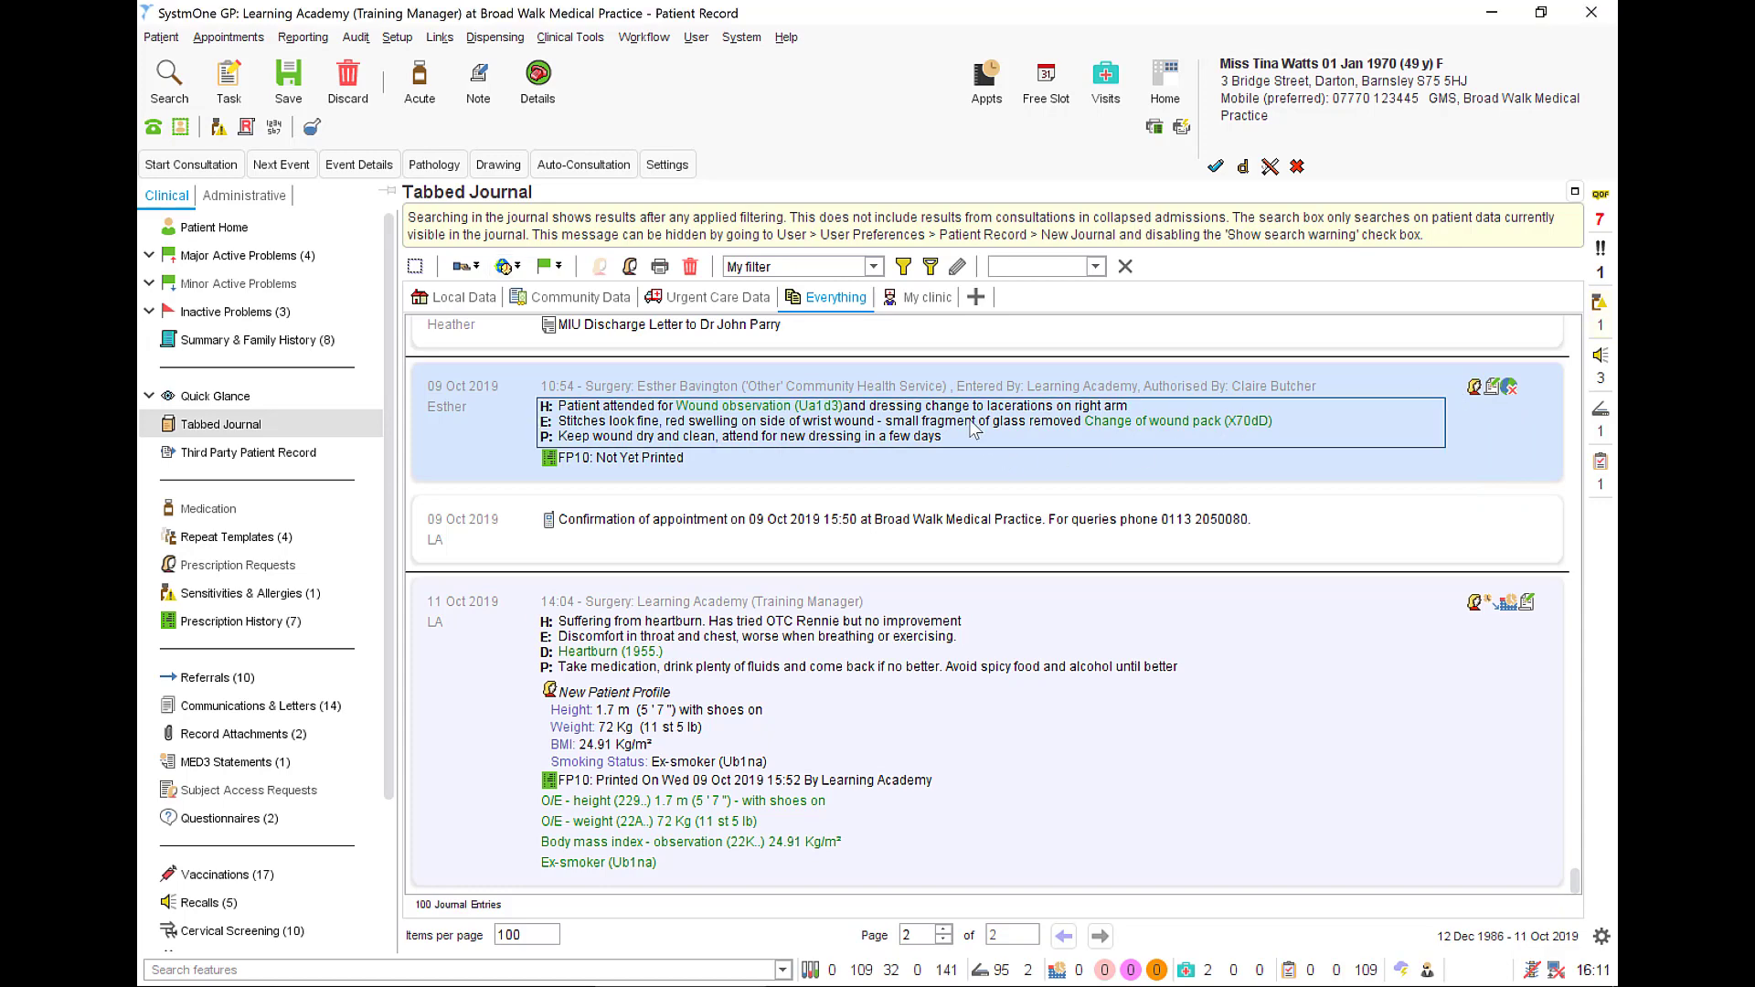
left_click(476, 268)
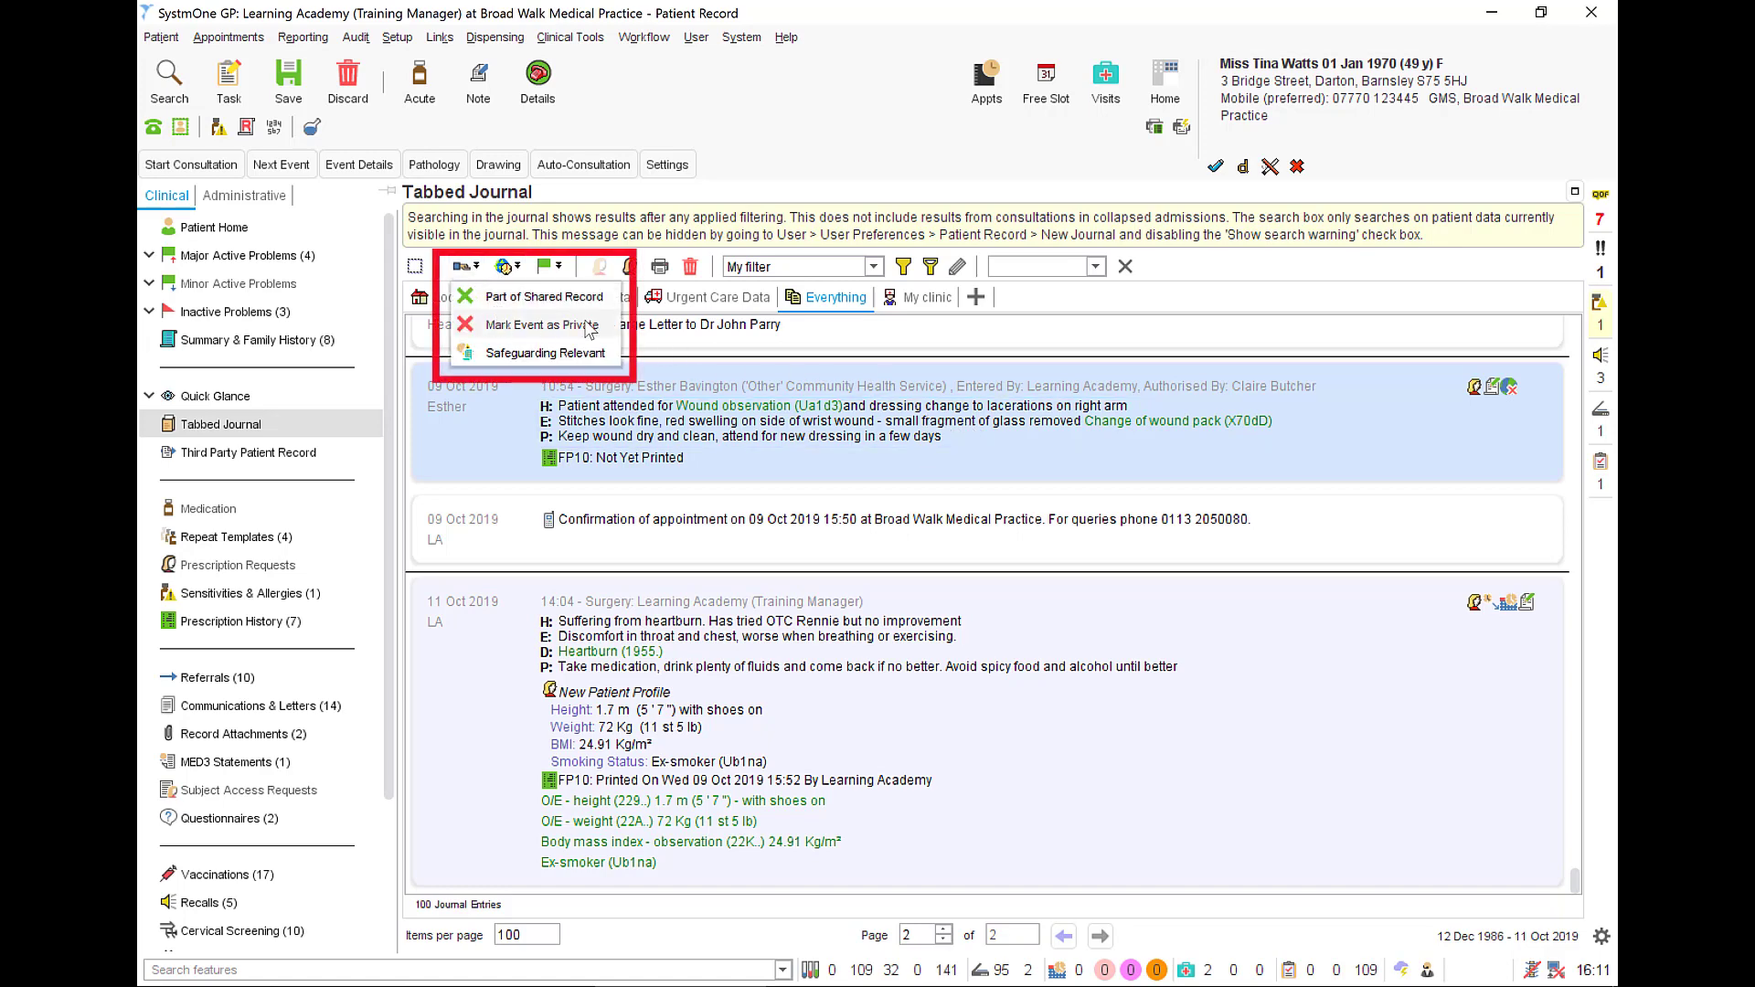
left_click(603, 331)
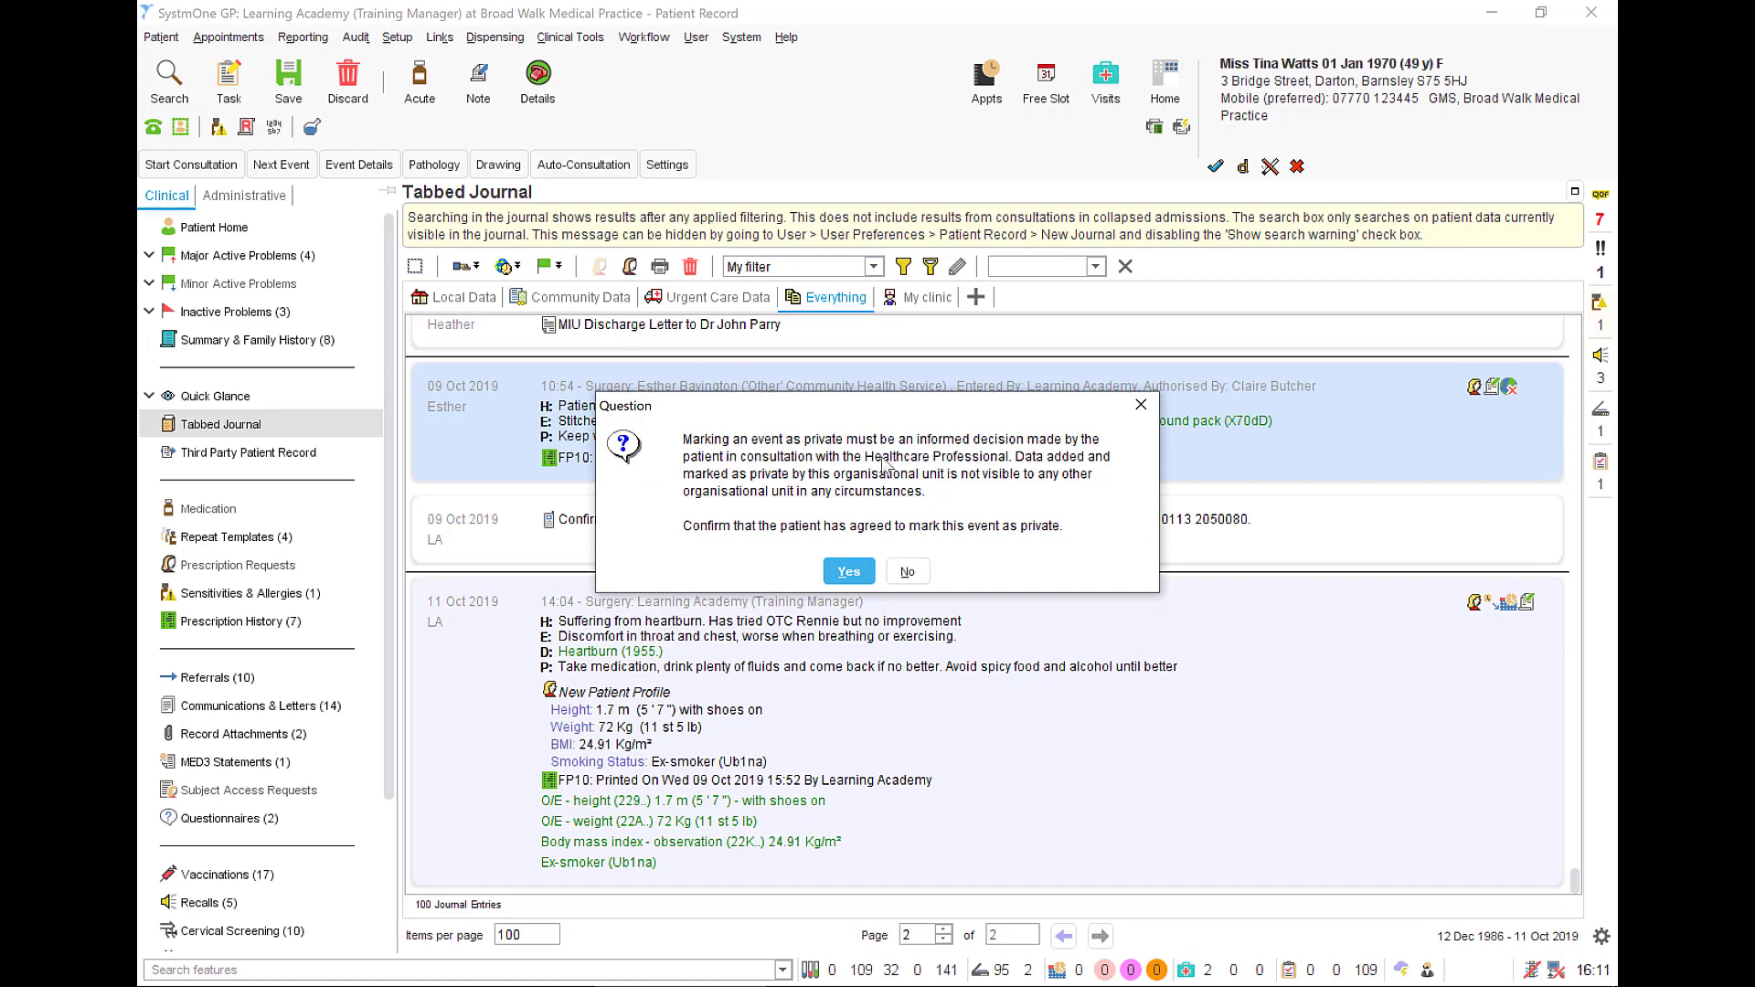
left_click(850, 572)
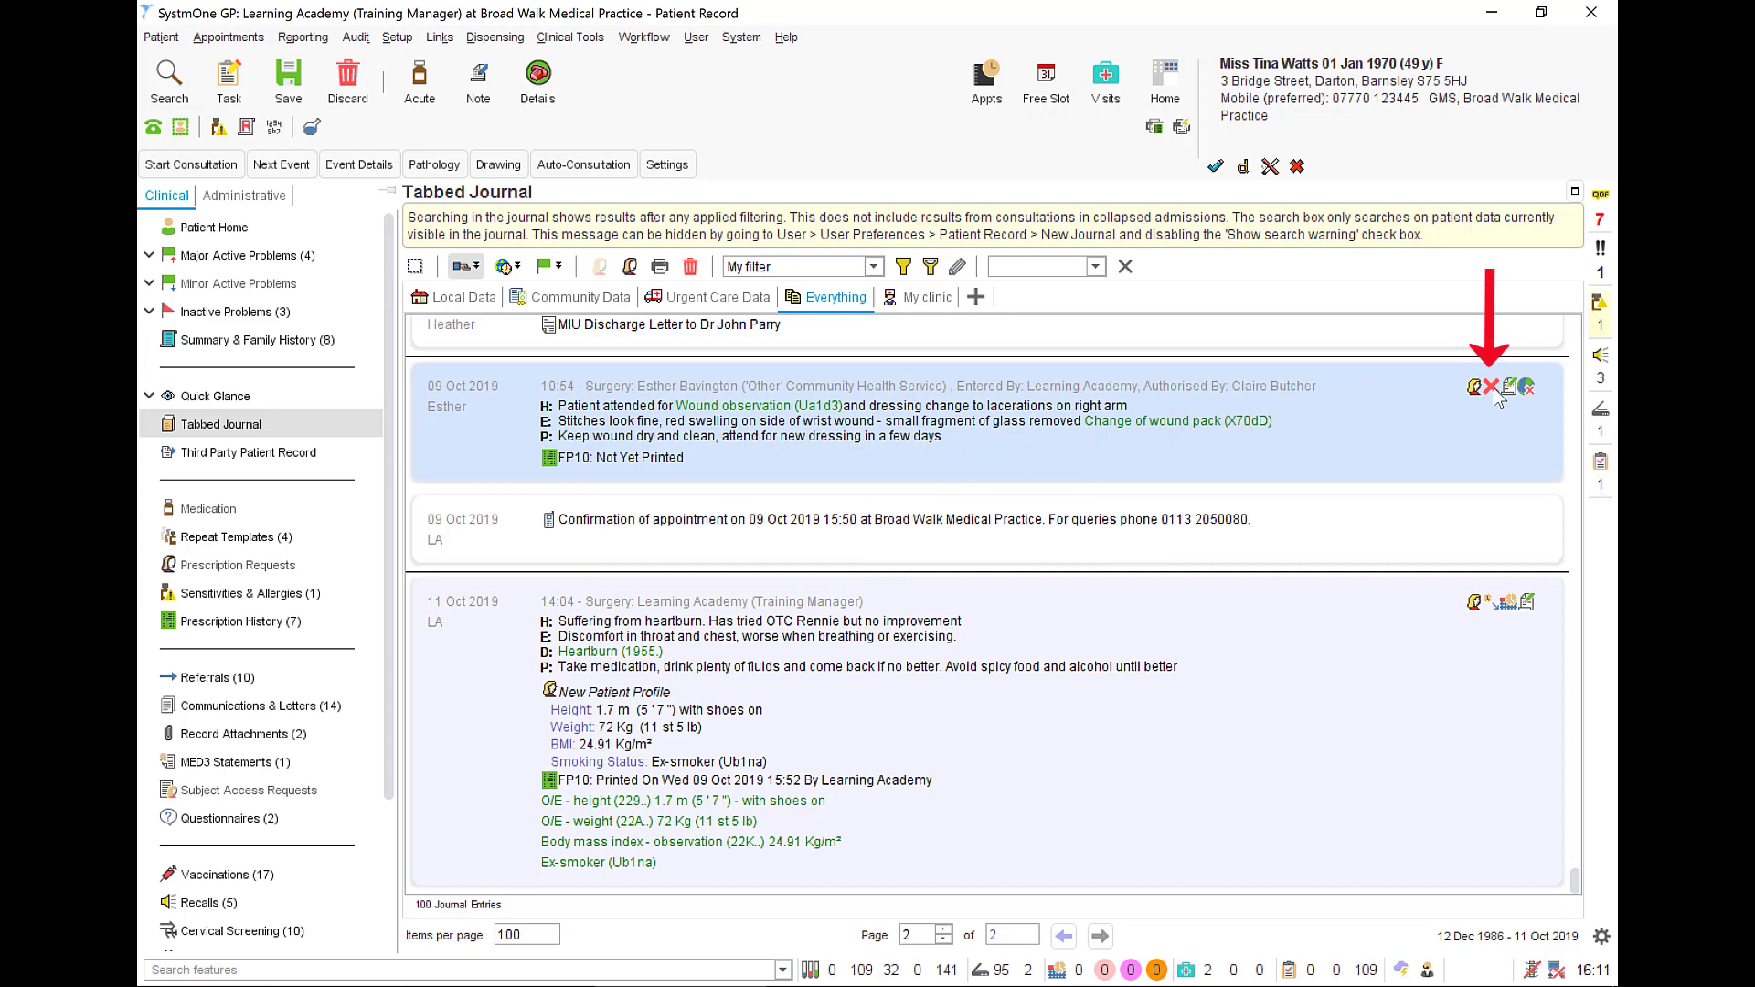
mouse_move(1495, 390)
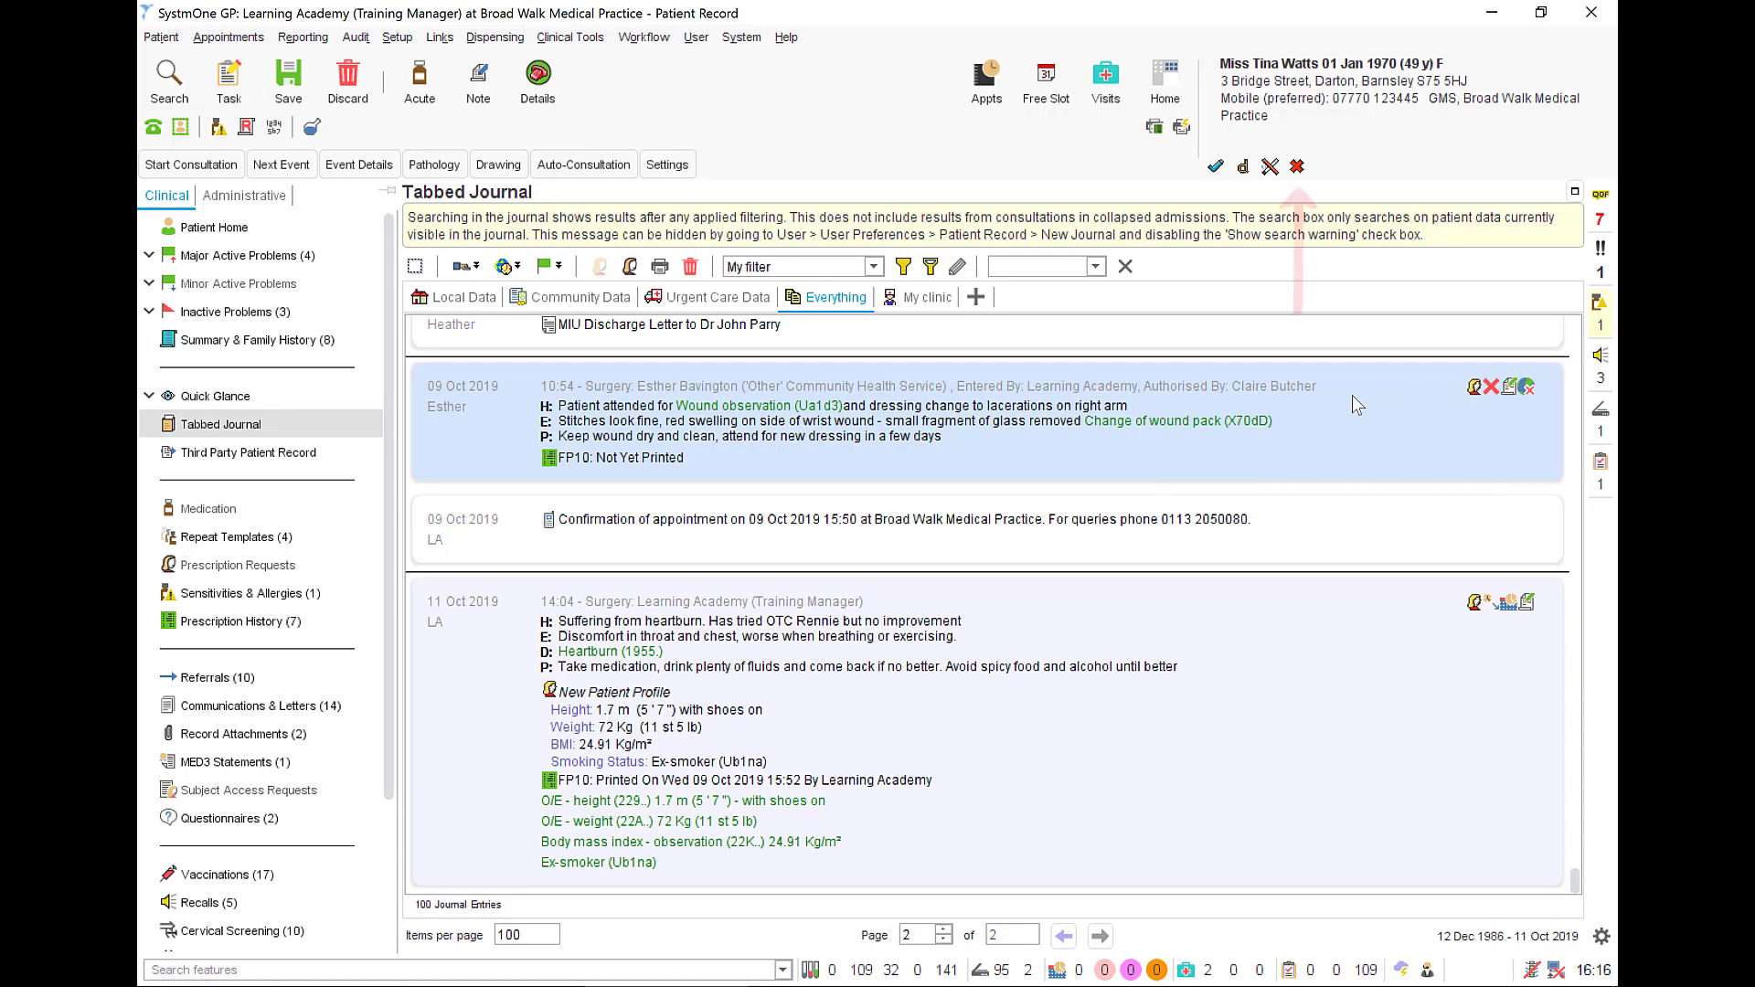
mouse_move(1301, 170)
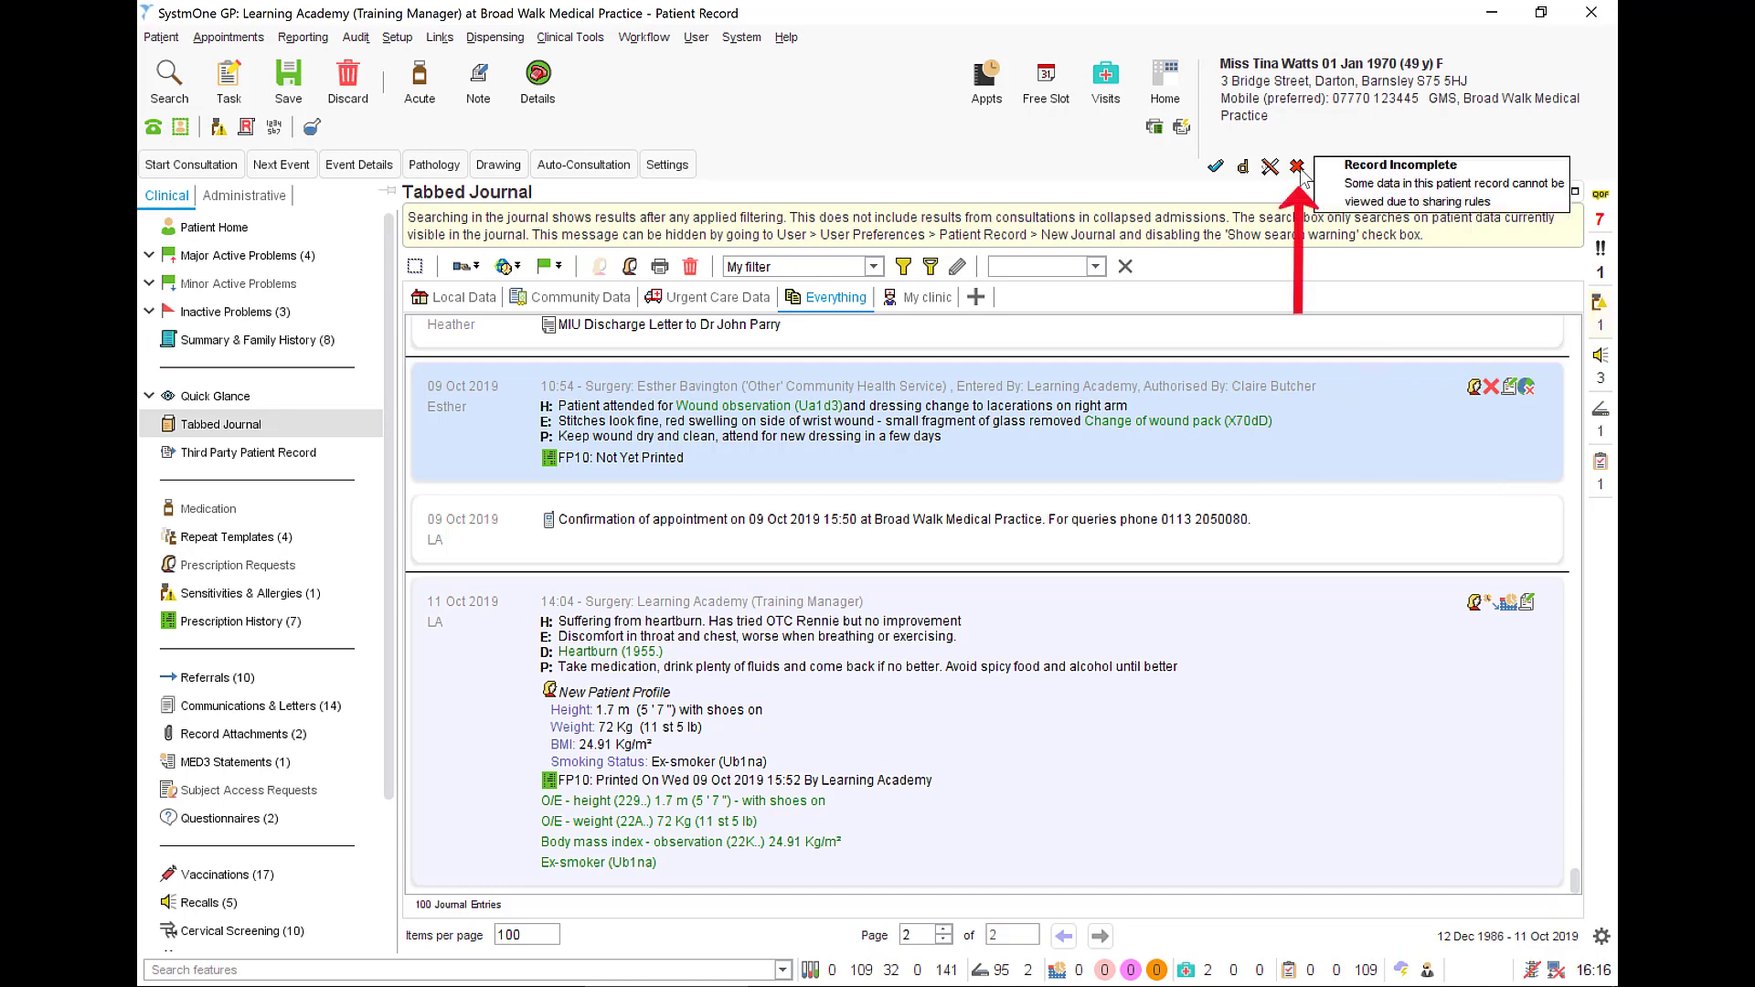